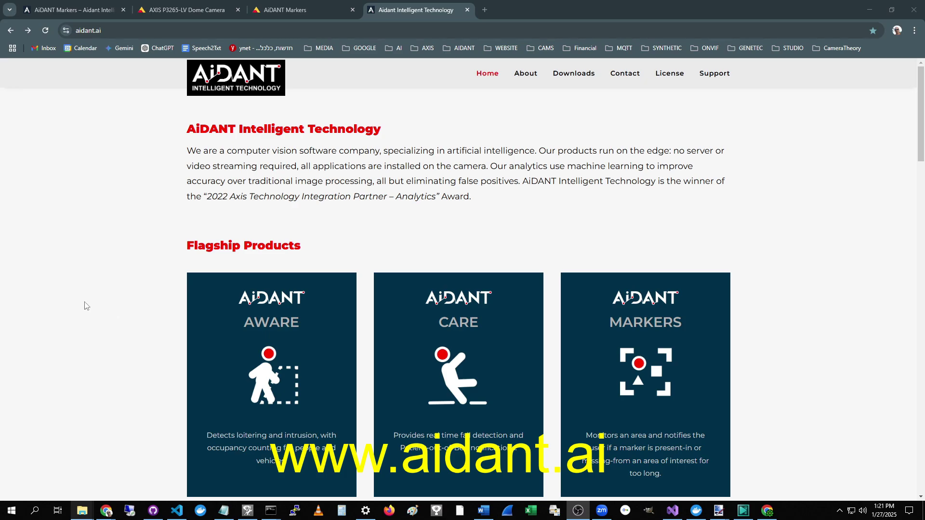
# Step: Open the Downloads page and jump to the AiDANT Markers section showing version 3.1.0 downloads
pyautogui.click(569, 77)
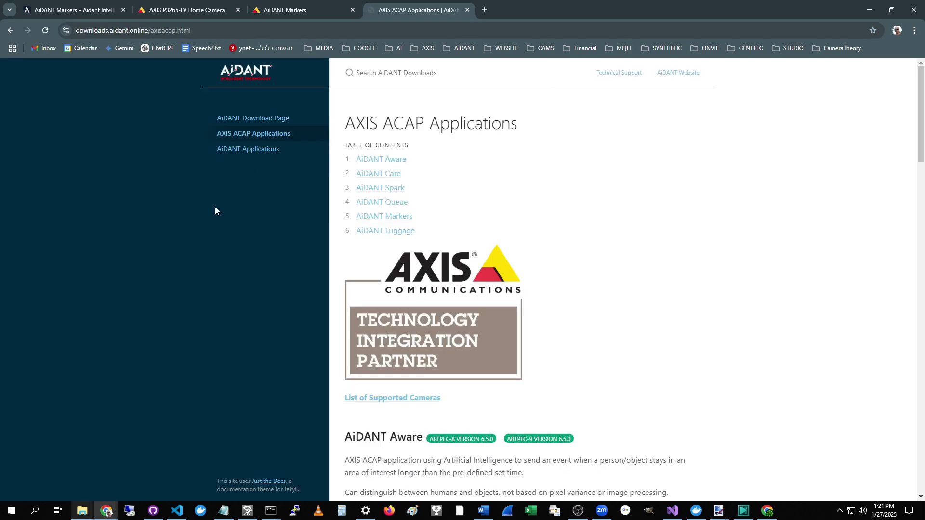
pyautogui.click(405, 218)
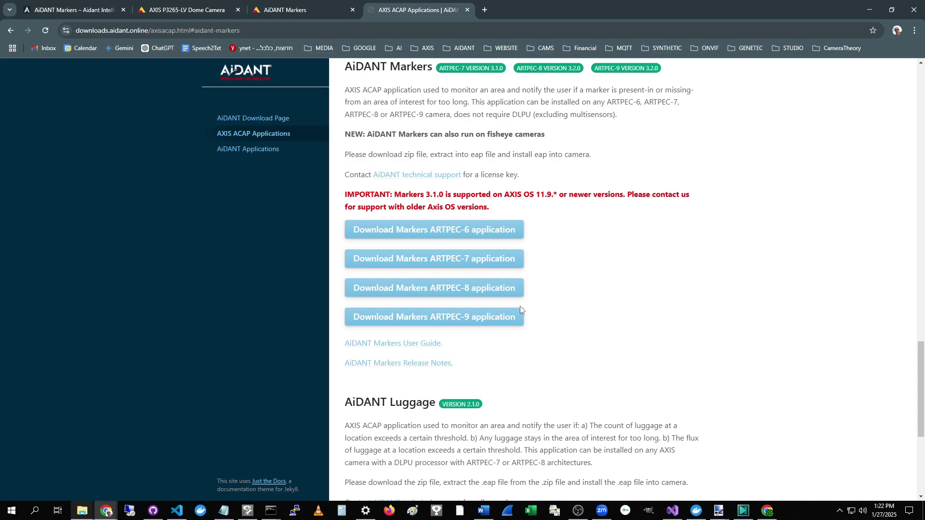
# Step: Save the ARTPEC-8 Markers zip into D:\demo and show it in File Explorer
pyautogui.click(452, 289)
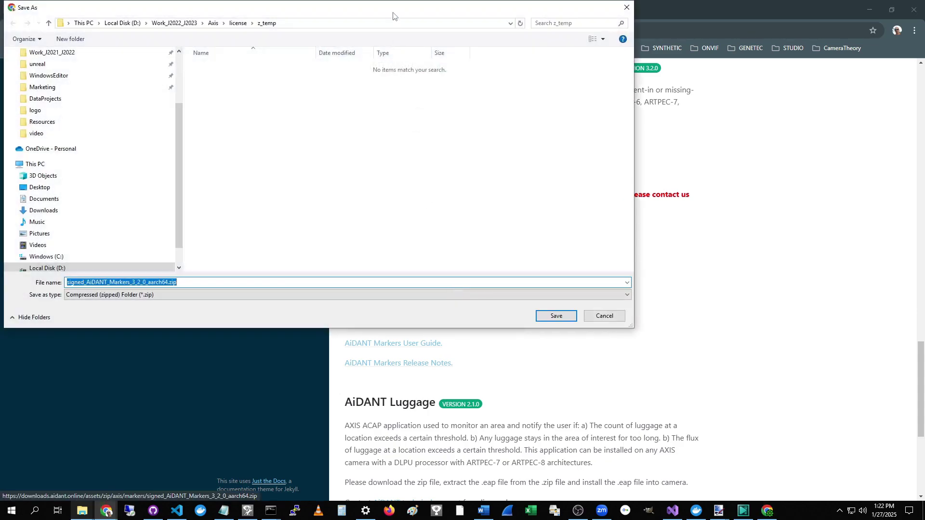
pyautogui.moveTo(393, 14); pyautogui.dragTo(441, 59)
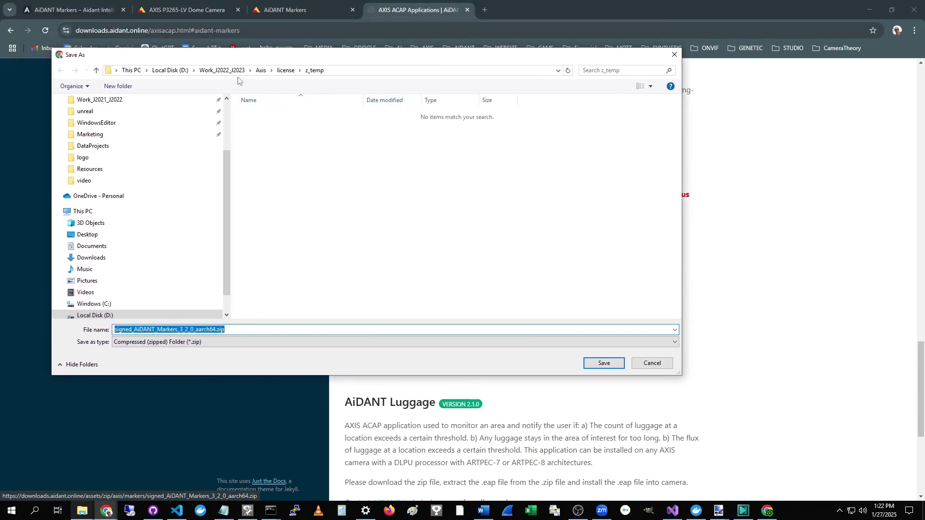
pyautogui.click(171, 71)
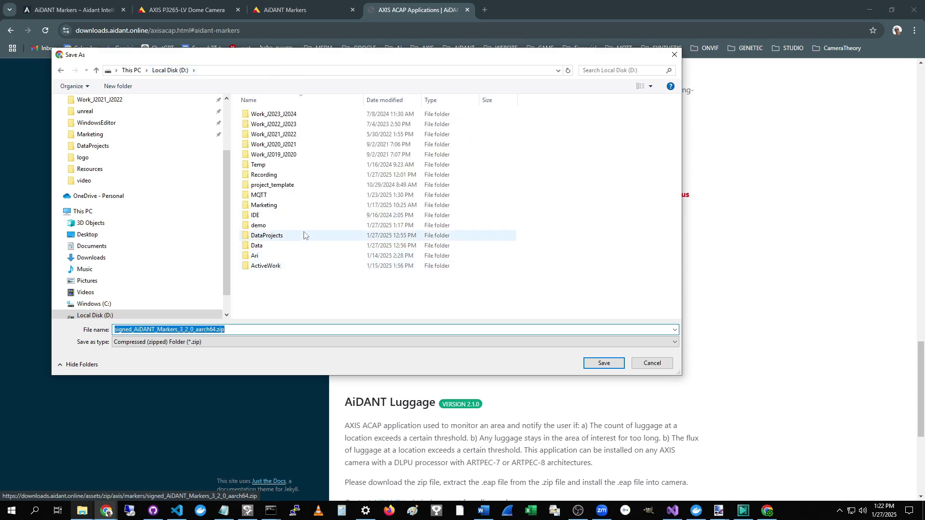
pyautogui.doubleClick(271, 226)
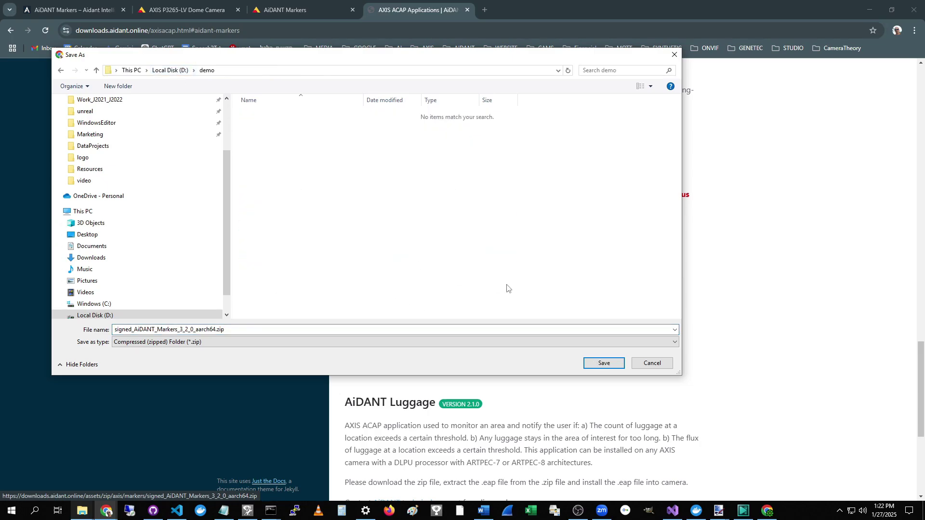
pyautogui.click(602, 364)
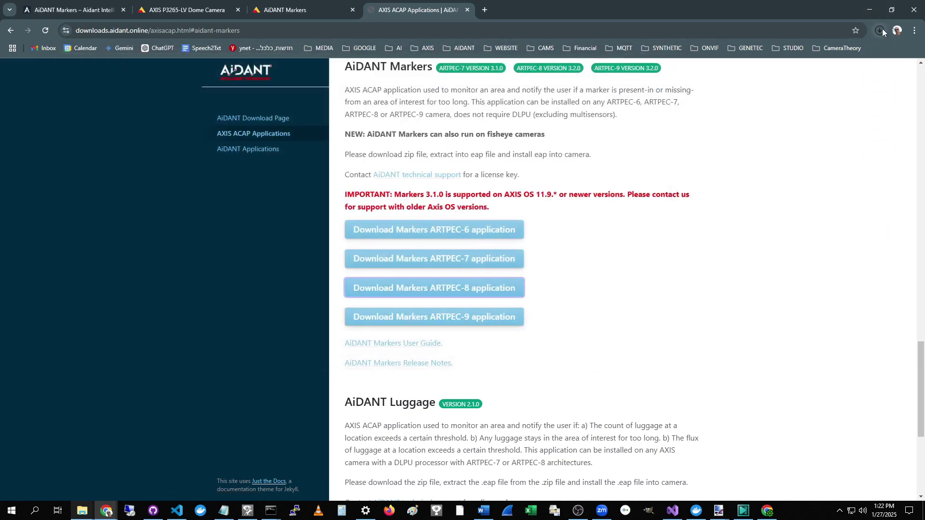
pyautogui.click(880, 30)
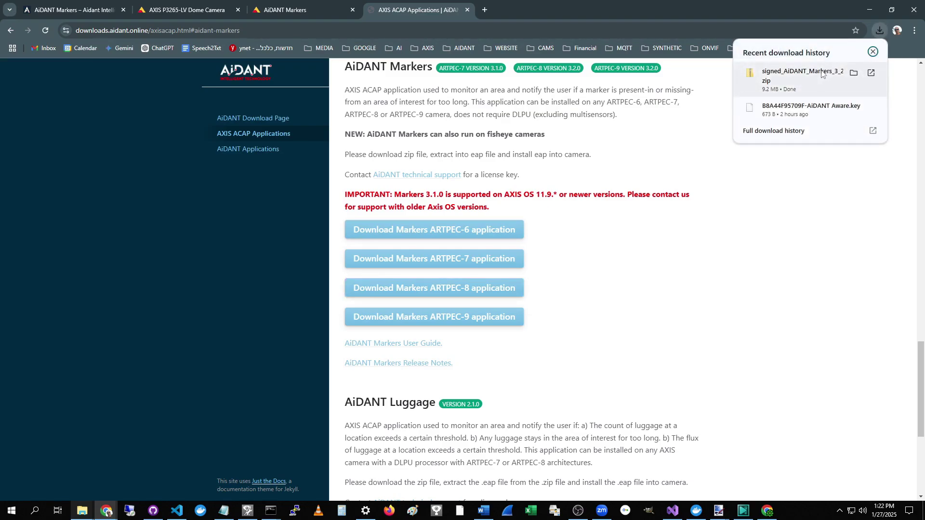
pyautogui.click(854, 73)
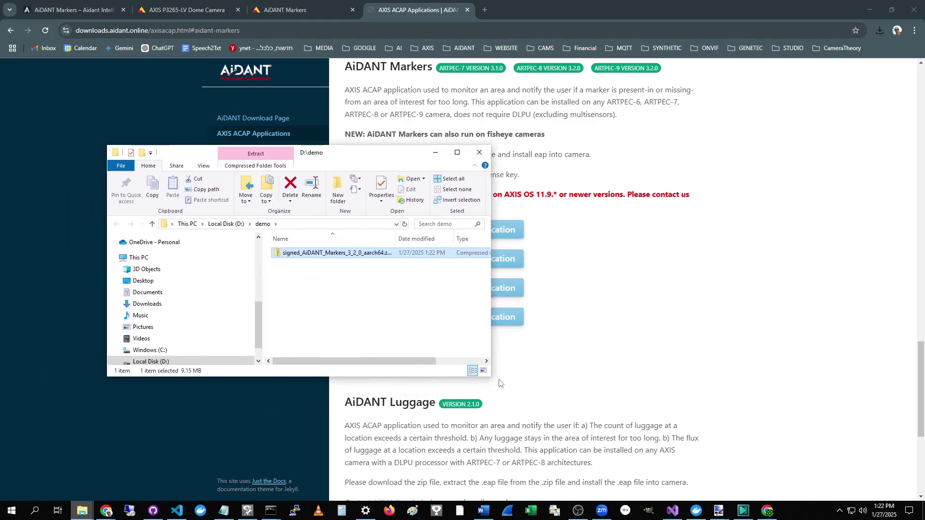
# Step: Extract signed_AiDANT_Markers_3_2_0_aarch64.zip into its own folder in D:\demo
pyautogui.moveTo(492, 378); pyautogui.dragTo(659, 406)
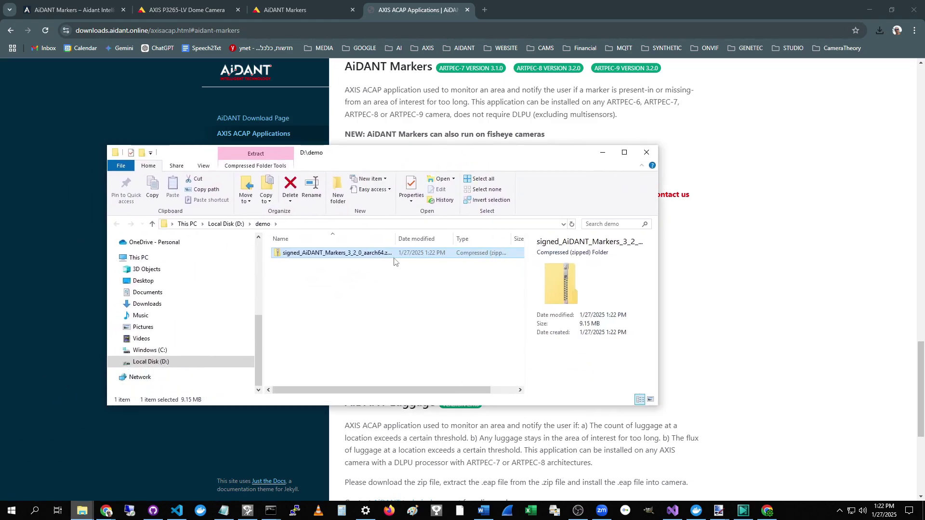
pyautogui.rightClick(370, 258)
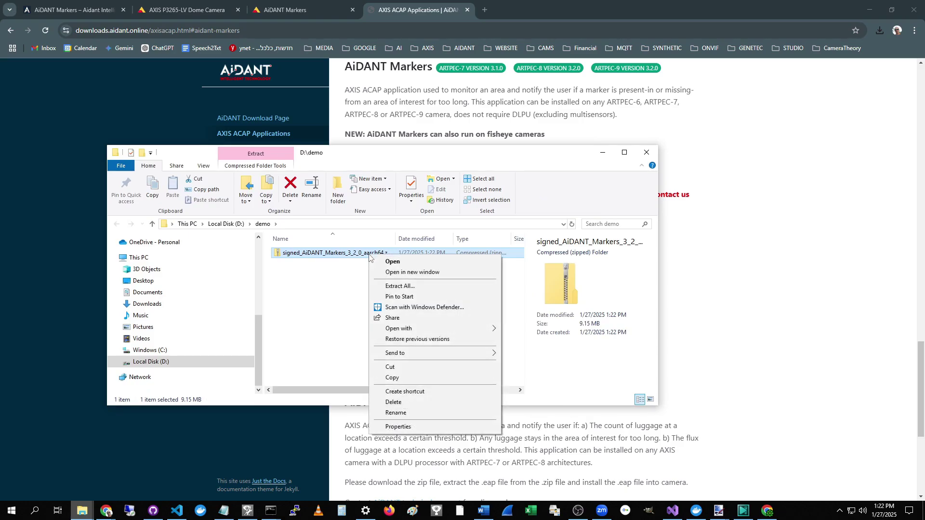
pyautogui.click(391, 287)
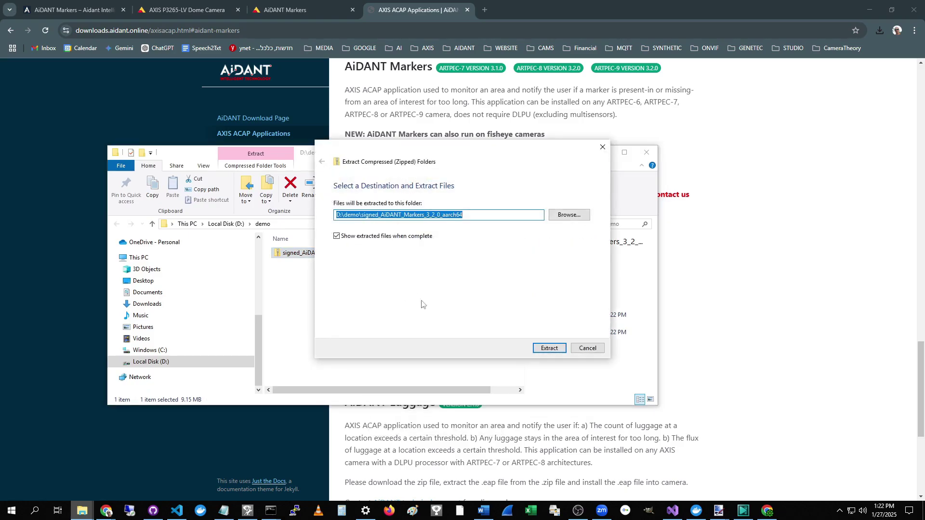
pyautogui.click(552, 349)
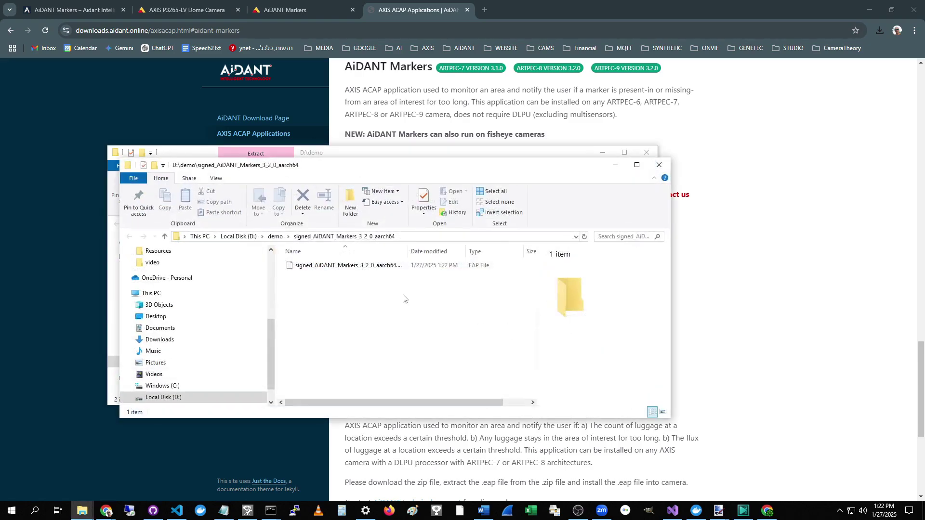
# Step: Widen the Name column to show full file names, then move the Explorer windows out of view
pyautogui.doubleClick(408, 252)
pyautogui.moveTo(432, 252); pyautogui.dragTo(464, 251)
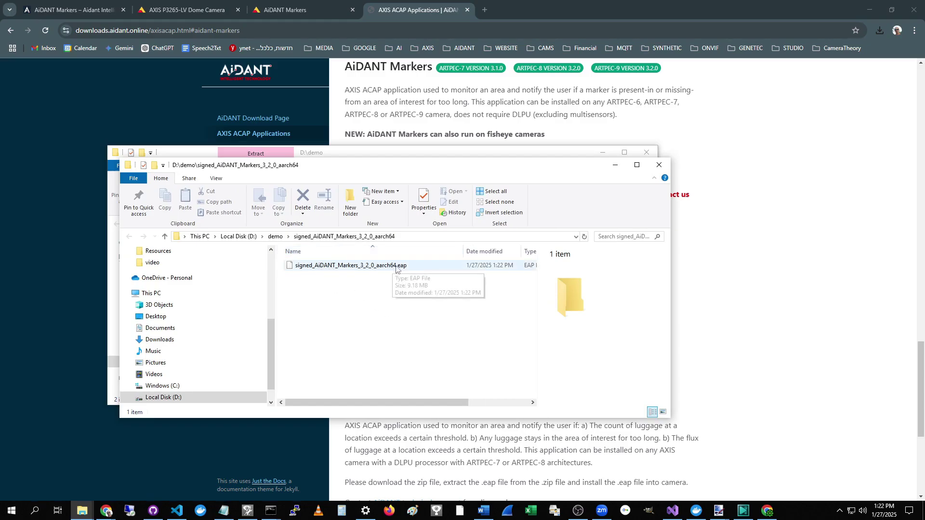
pyautogui.moveTo(494, 167); pyautogui.dragTo(0, 166)
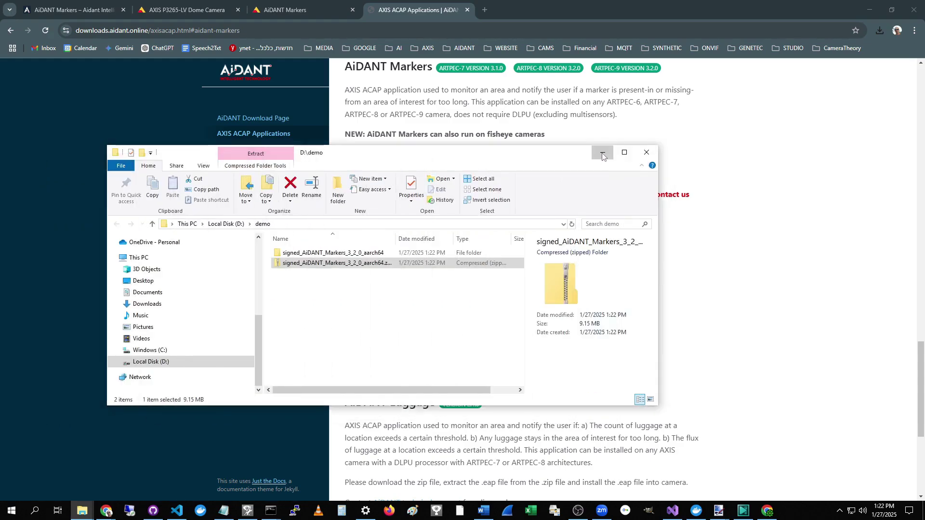
pyautogui.click(602, 152)
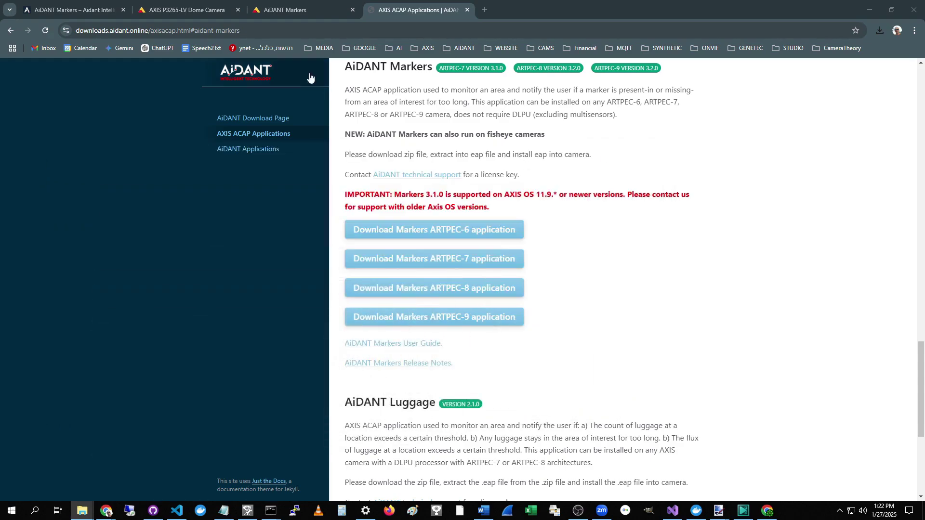
# Step: Go to the camera's Apps page and start adding a new app
pyautogui.click(188, 10)
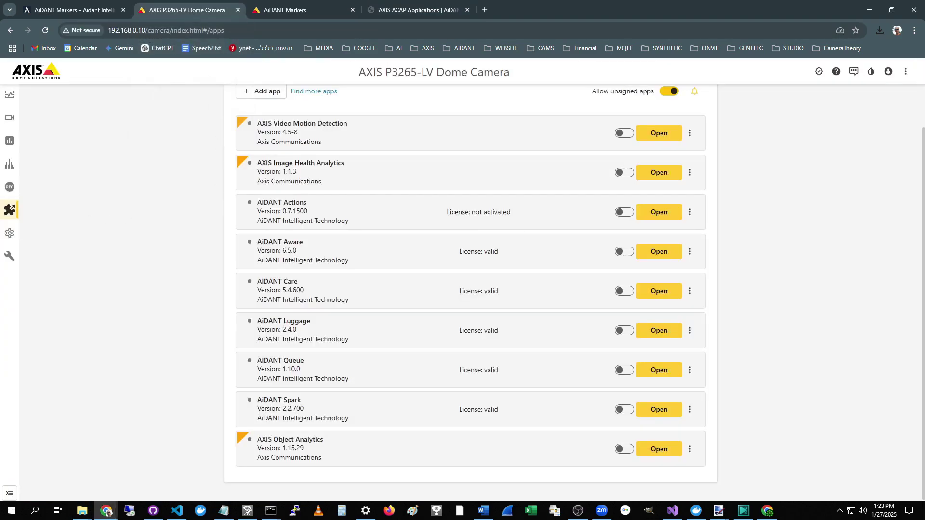
pyautogui.click(8, 211)
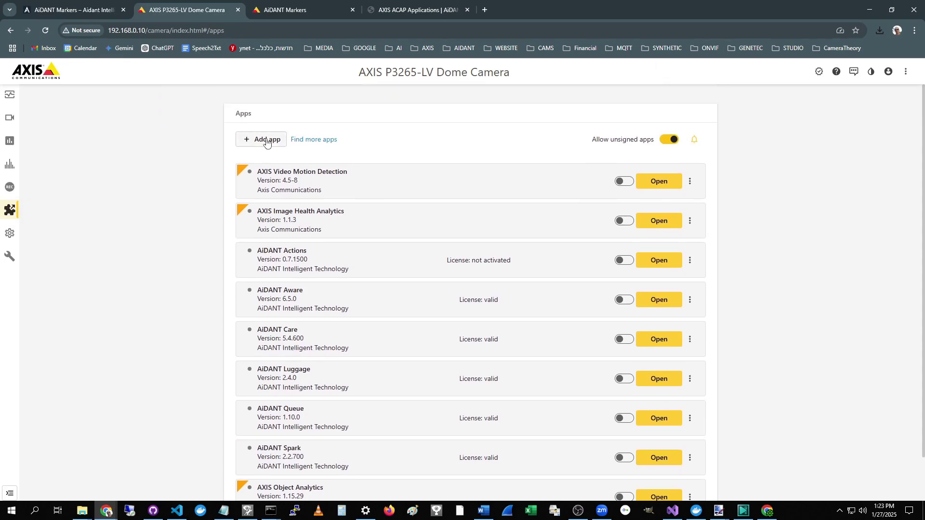
pyautogui.click(266, 141)
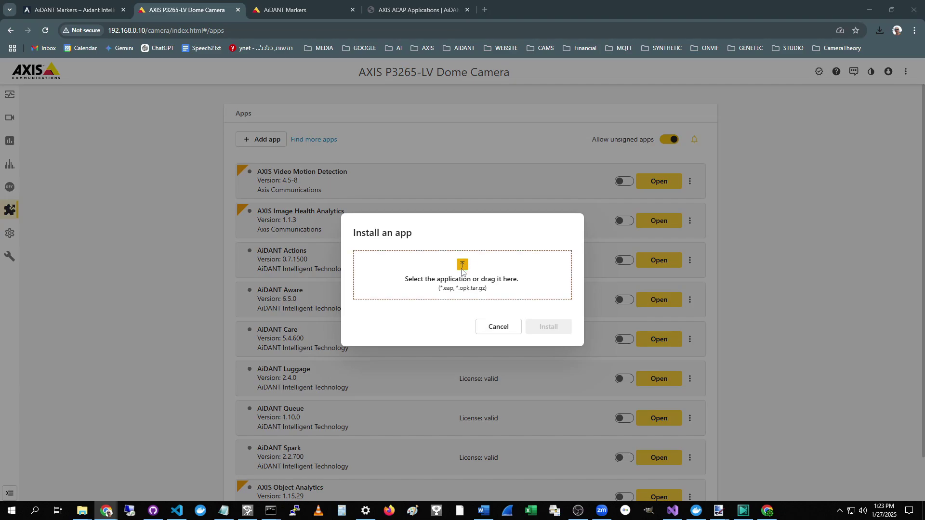
# Step: Upload signed_AiDANT_Markers_3_2_0_aarch64.eap from D:\demo and install AiDANT Markers 3.2.0
pyautogui.click(461, 271)
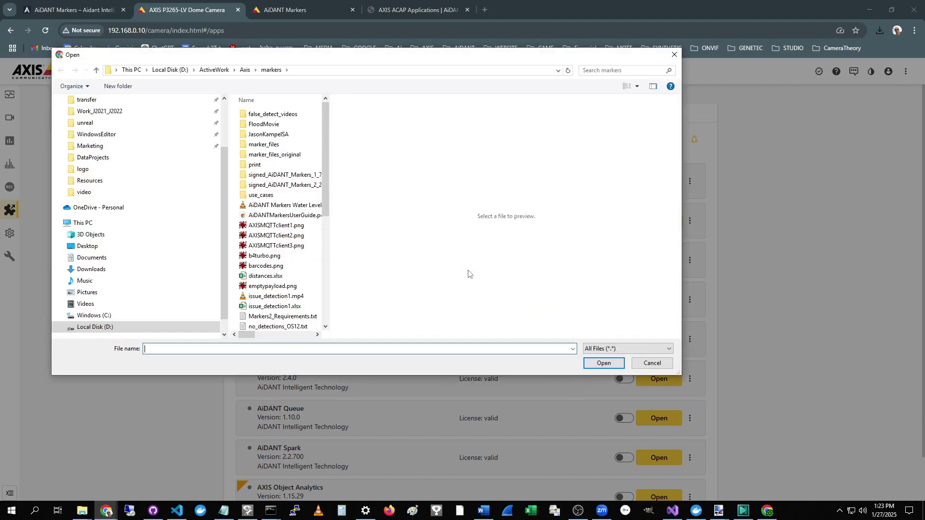
pyautogui.click(111, 327)
pyautogui.click(254, 249)
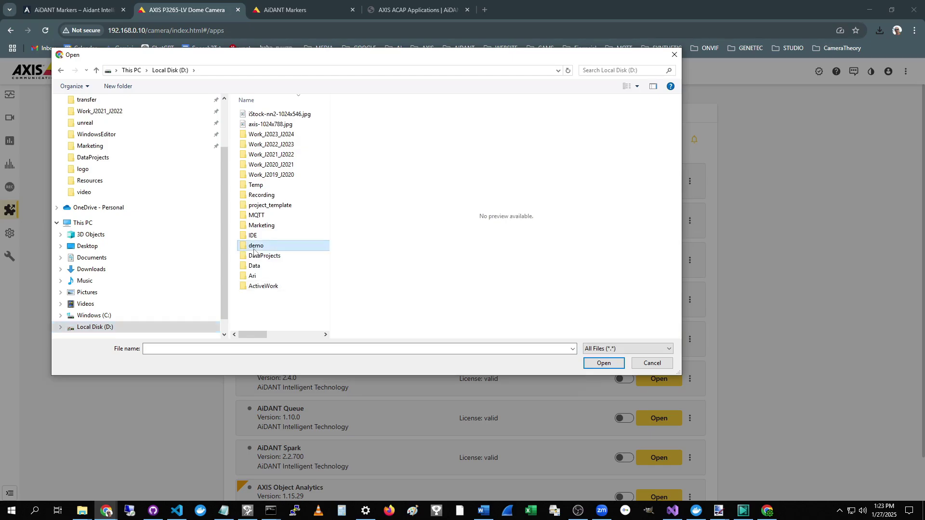
pyautogui.doubleClick(254, 248)
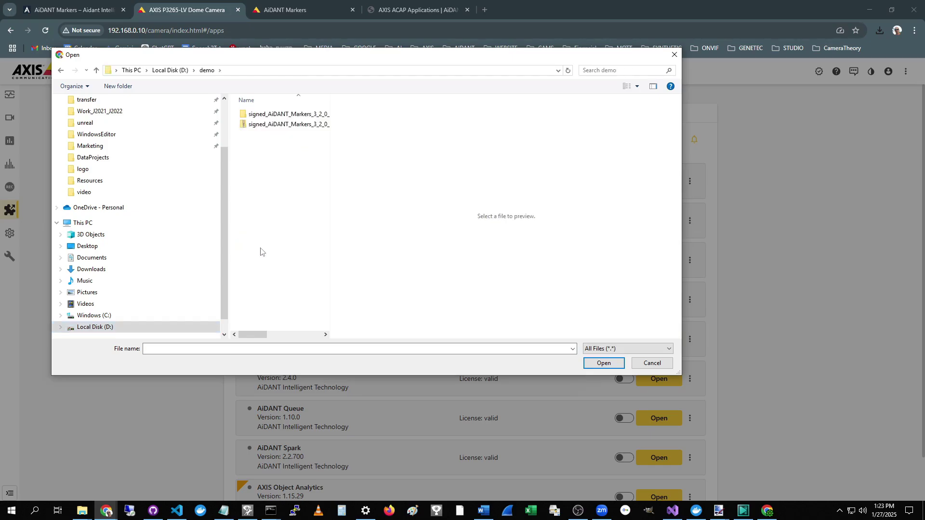
pyautogui.doubleClick(330, 189)
pyautogui.moveTo(365, 100); pyautogui.dragTo(394, 108)
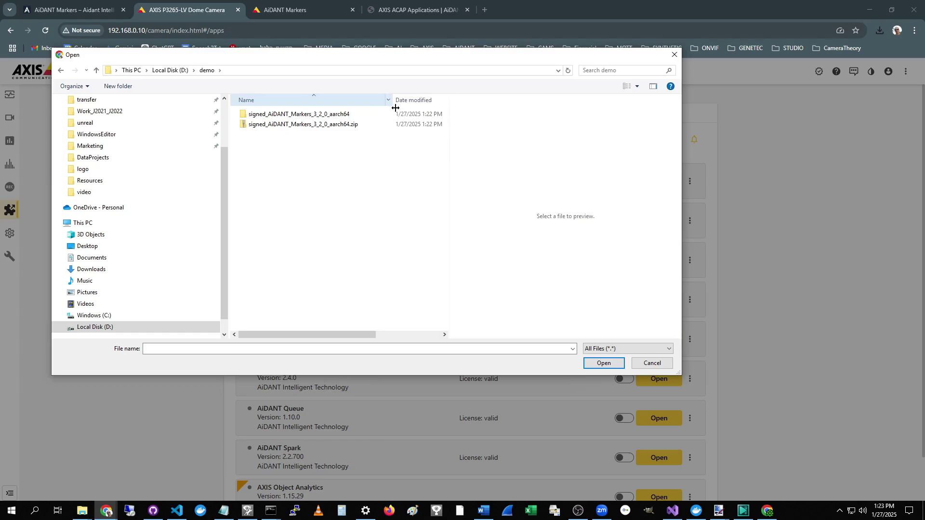
pyautogui.doubleClick(290, 116)
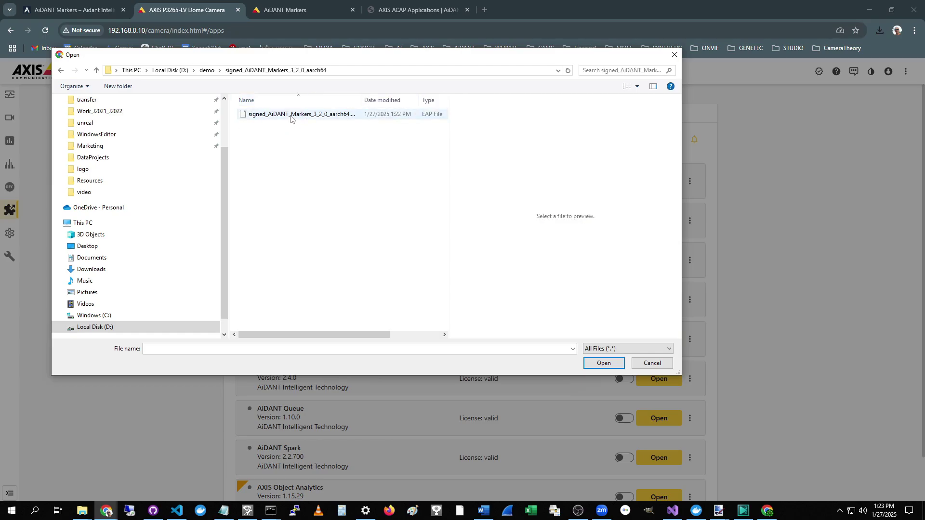
pyautogui.doubleClick(290, 116)
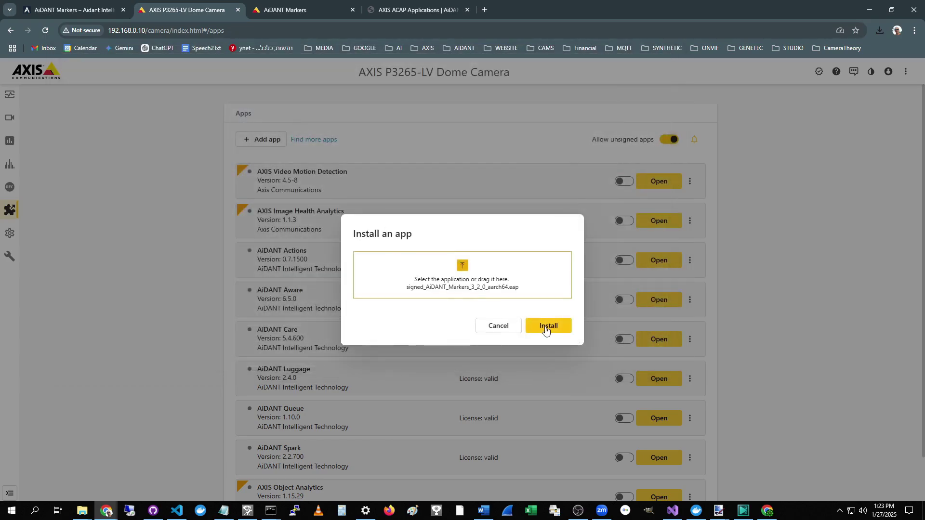
pyautogui.click(546, 327)
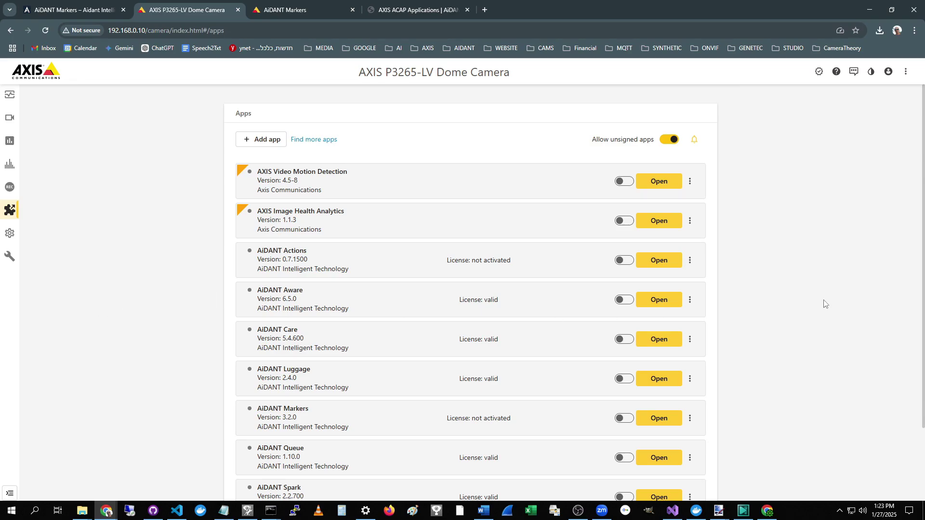
pyautogui.scroll(-1, 764, 305)
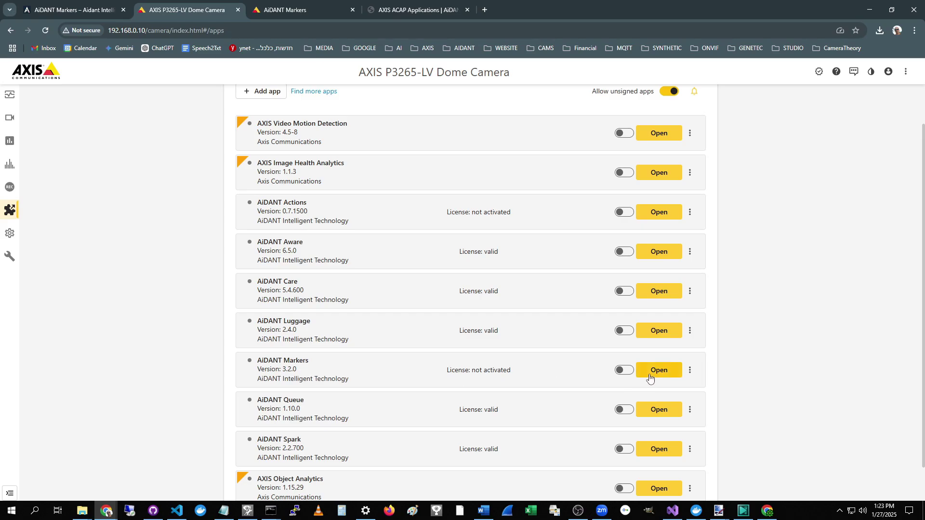
# Step: Activate AiDANT Markers with its .key file from the camera's license subfolder
pyautogui.click(691, 371)
pyautogui.click(641, 420)
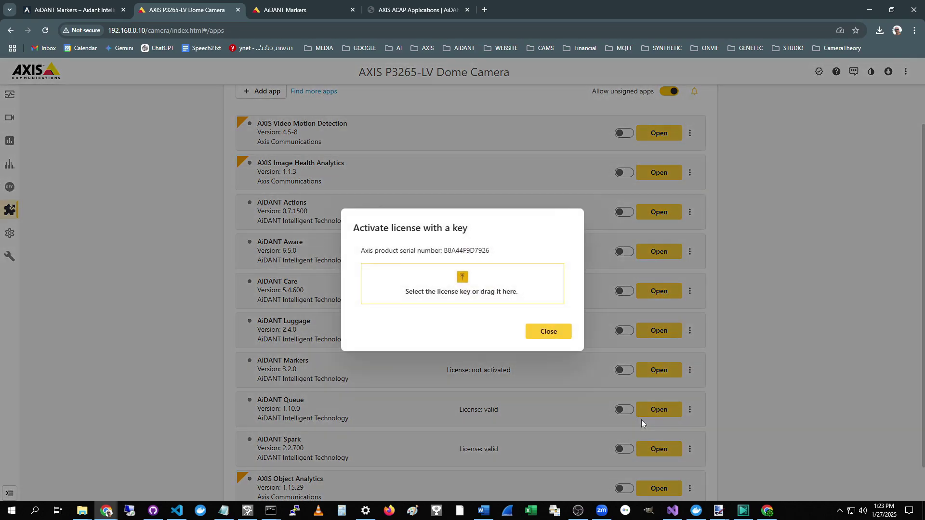
pyautogui.click(475, 291)
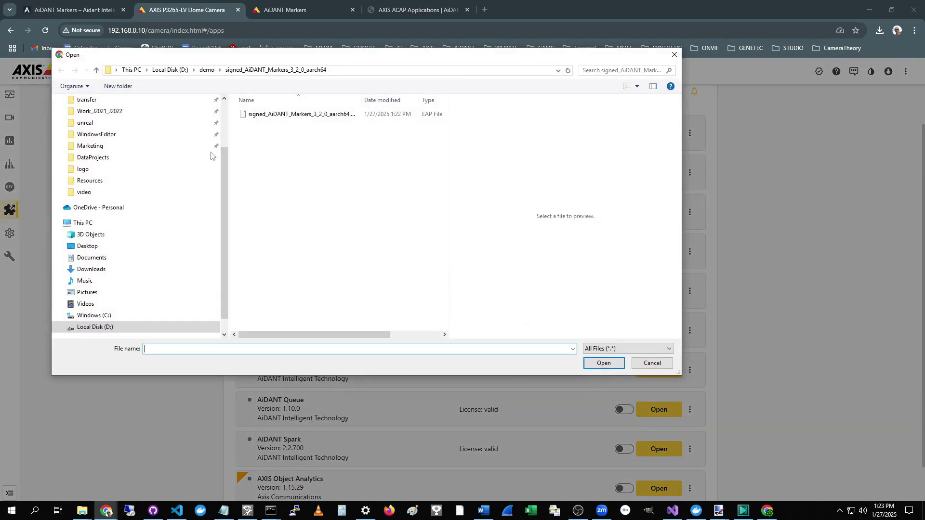
pyautogui.scroll(2, 217, 195)
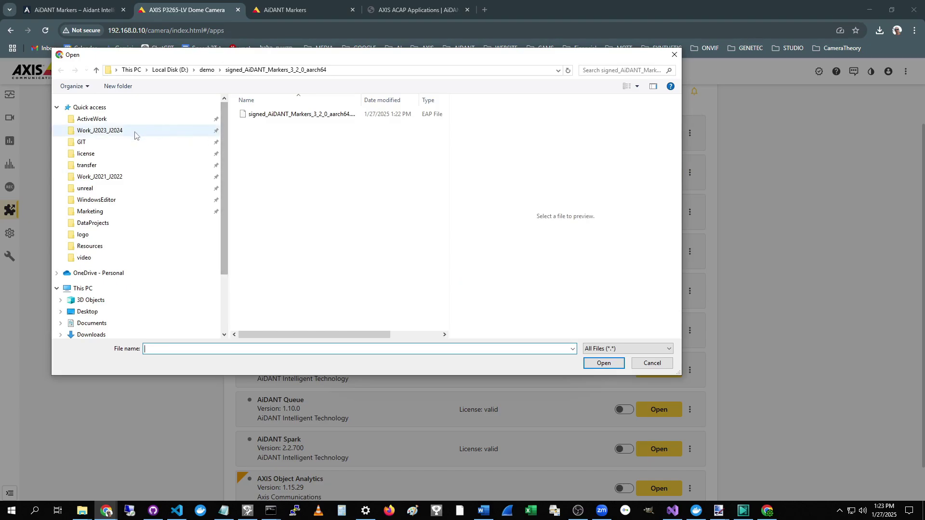
pyautogui.click(81, 155)
pyautogui.click(262, 125)
pyautogui.doubleClick(261, 124)
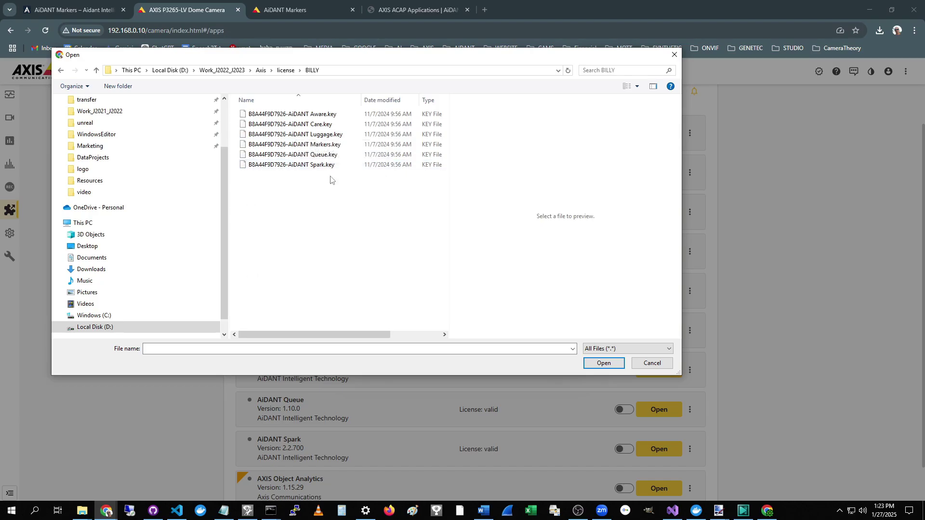
pyautogui.doubleClick(322, 144)
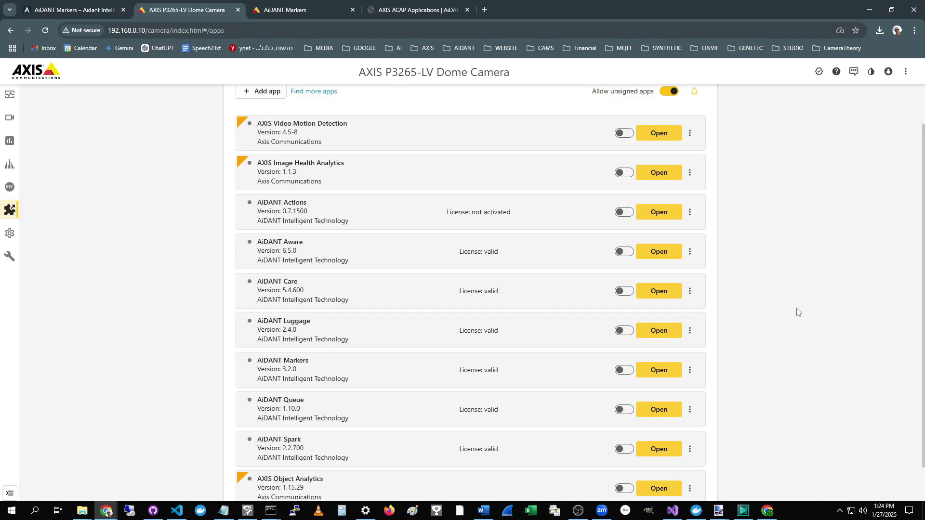
# Step: Start AiDANT Markers, open its page, and accept the EULA after scrolling to the end
pyautogui.click(625, 371)
pyautogui.click(659, 370)
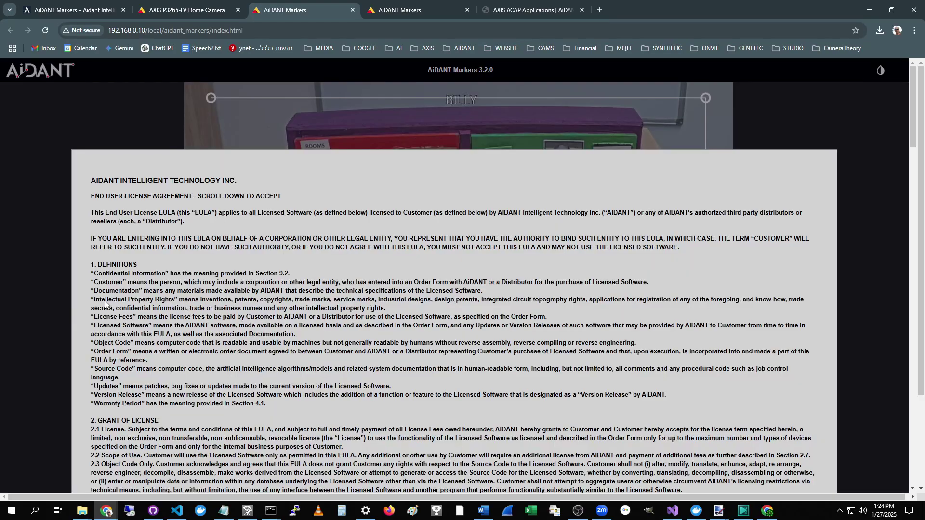
pyautogui.moveTo(913, 107); pyautogui.dragTo(924, 444)
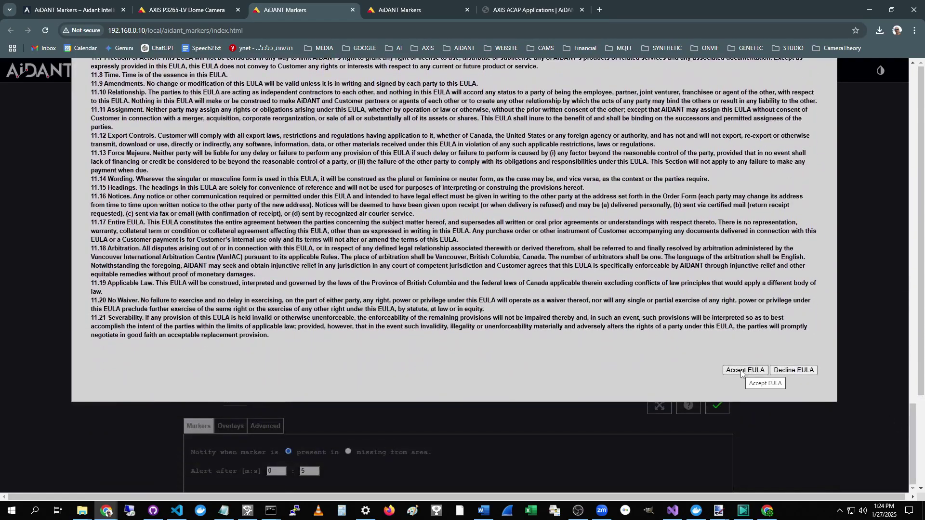
pyautogui.click(742, 371)
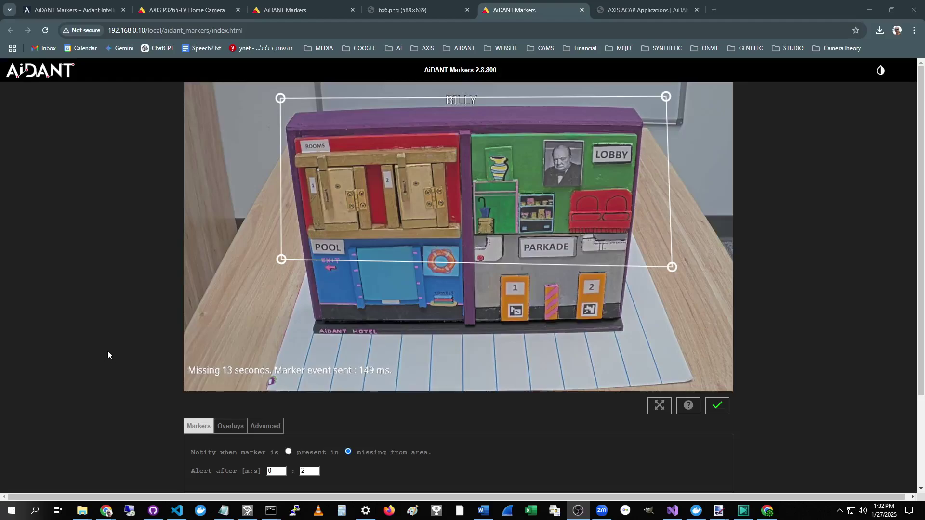
# Step: Generate a 6x6-dictionary ArUco marker with ID 4, then return to the AiDANT Markers page
pyautogui.scroll(-3, 108, 355)
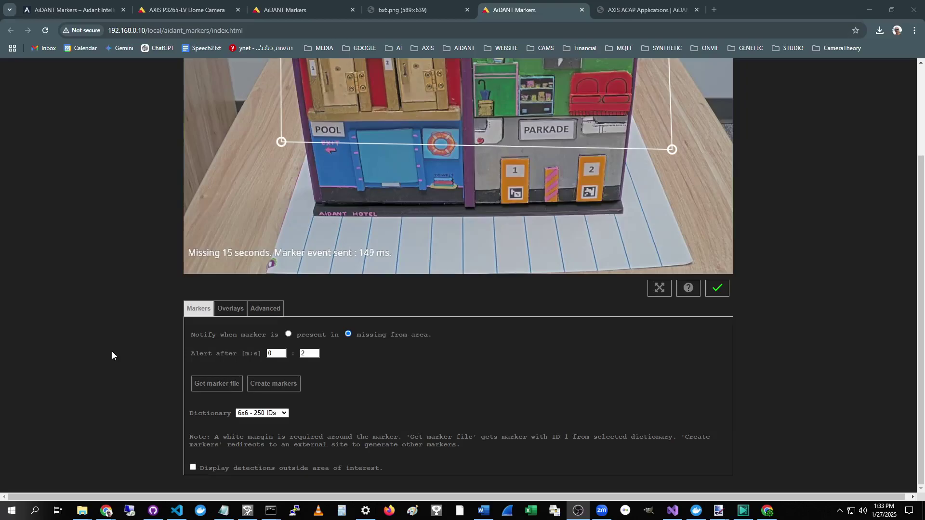
pyautogui.click(277, 382)
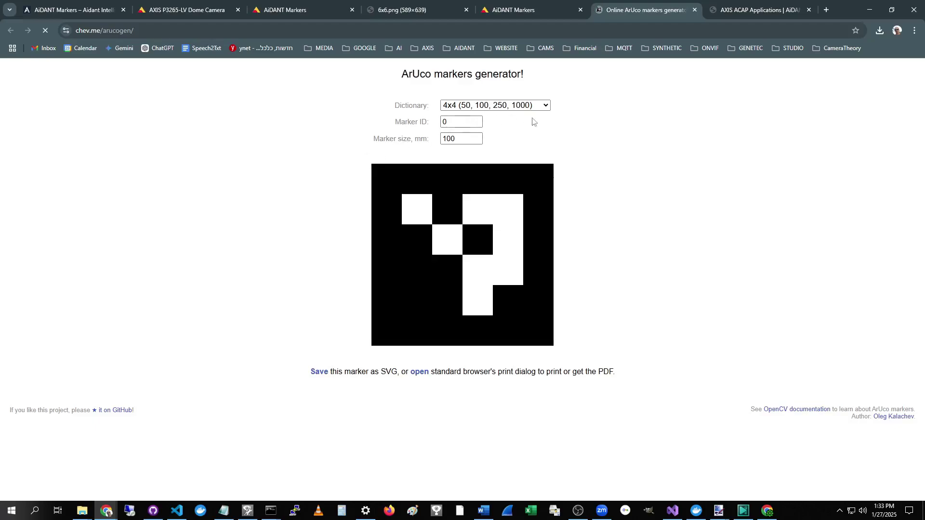
pyautogui.click(545, 107)
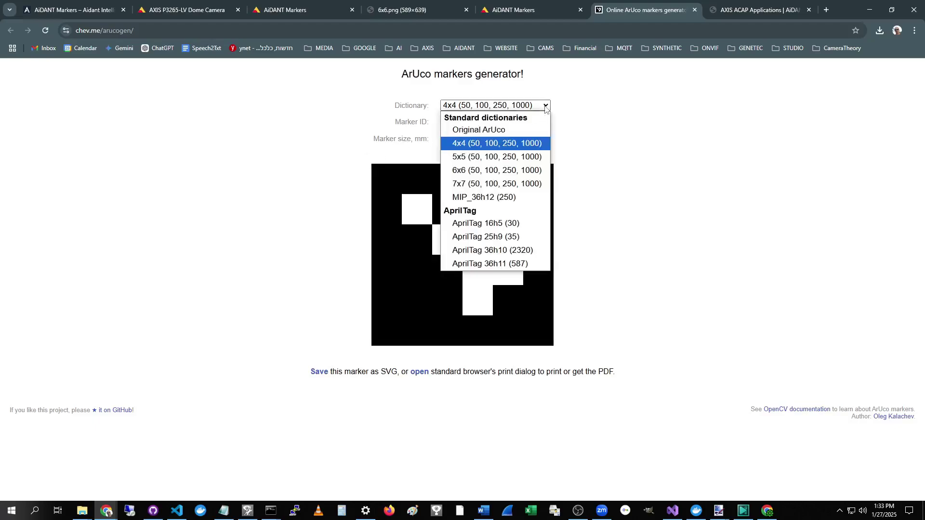
pyautogui.click(465, 172)
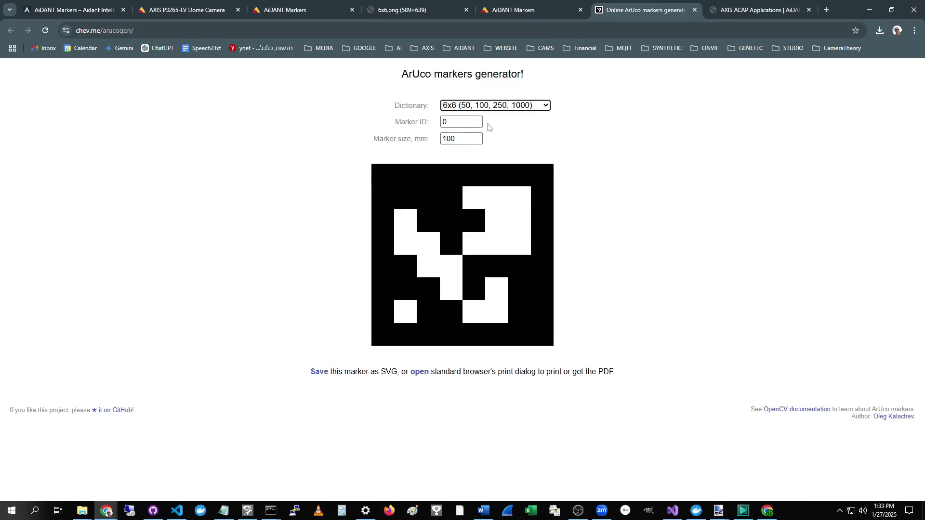
pyautogui.click(478, 120)
pyautogui.click(478, 121)
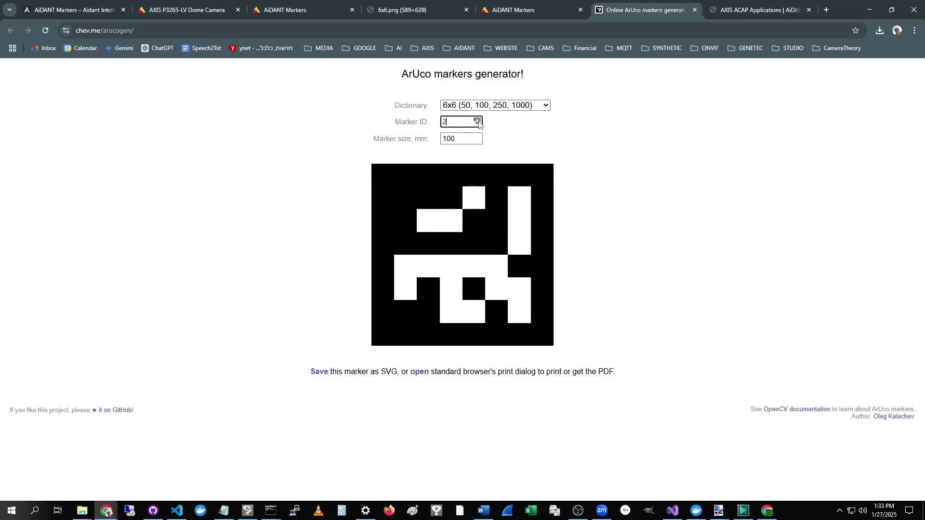
pyautogui.click(478, 120)
pyautogui.click(478, 121)
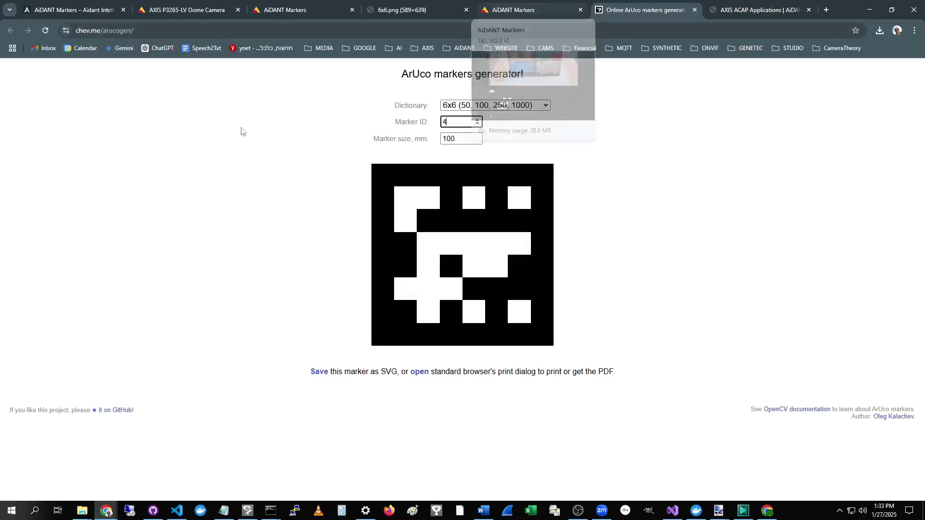
pyautogui.hotkey('ctrl', 'shift', 'Tab')
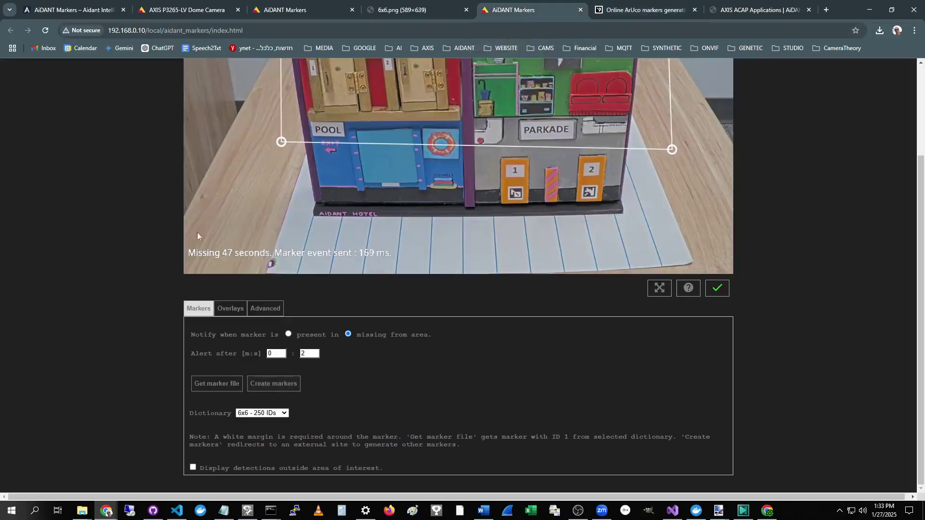
# Step: Drag the area's bottom corners below the hotel base so both parking markers are enclosed
pyautogui.scroll(3, 123, 285)
pyautogui.moveTo(281, 259); pyautogui.dragTo(275, 339)
pyautogui.moveTo(673, 267); pyautogui.dragTo(675, 348)
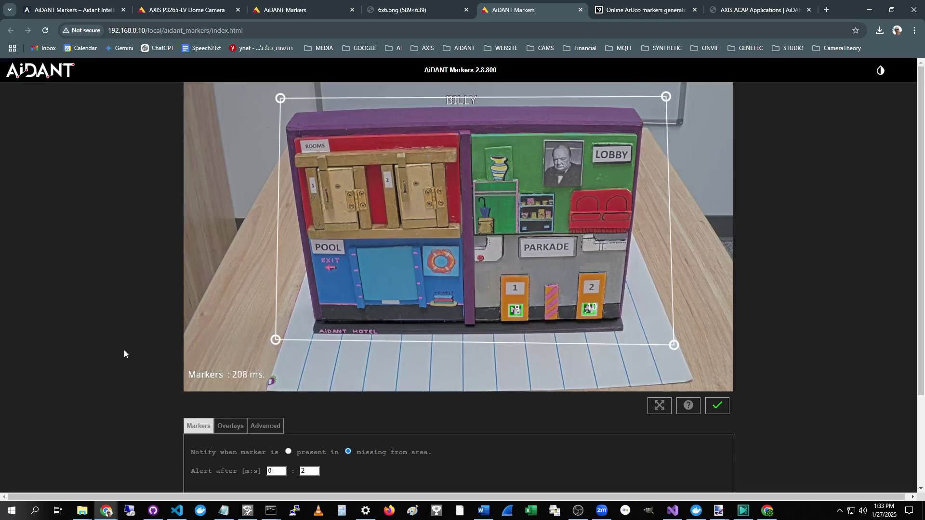
pyautogui.moveTo(278, 340); pyautogui.dragTo(281, 339)
pyautogui.moveTo(675, 347); pyautogui.dragTo(668, 334)
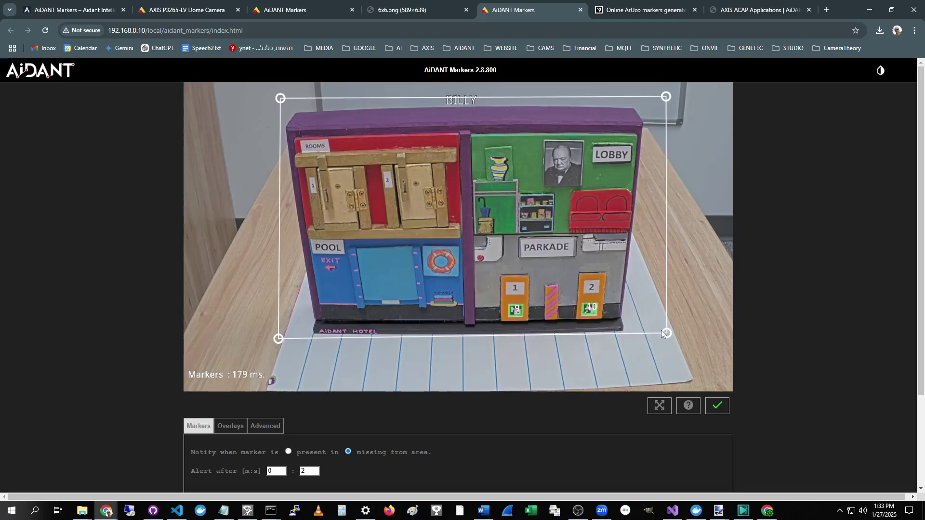
pyautogui.scroll(-3, 94, 376)
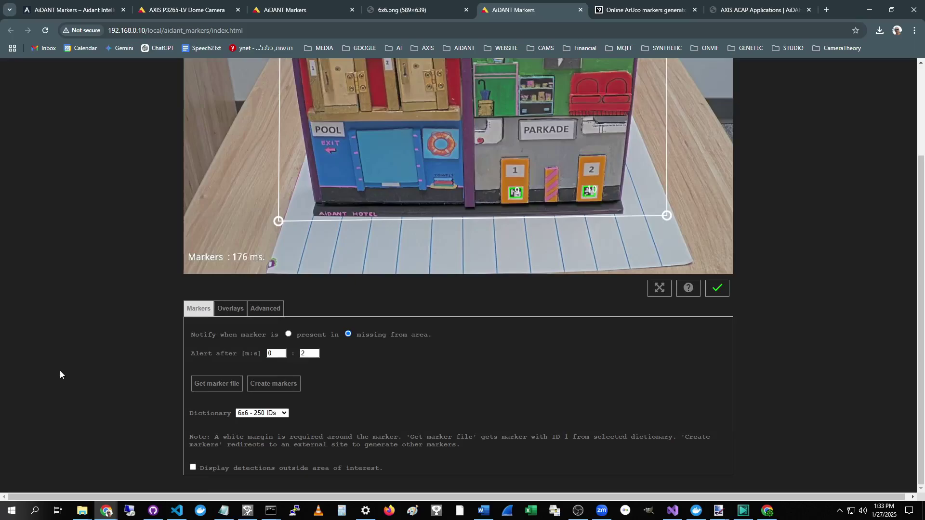
pyautogui.scroll(2, 60, 371)
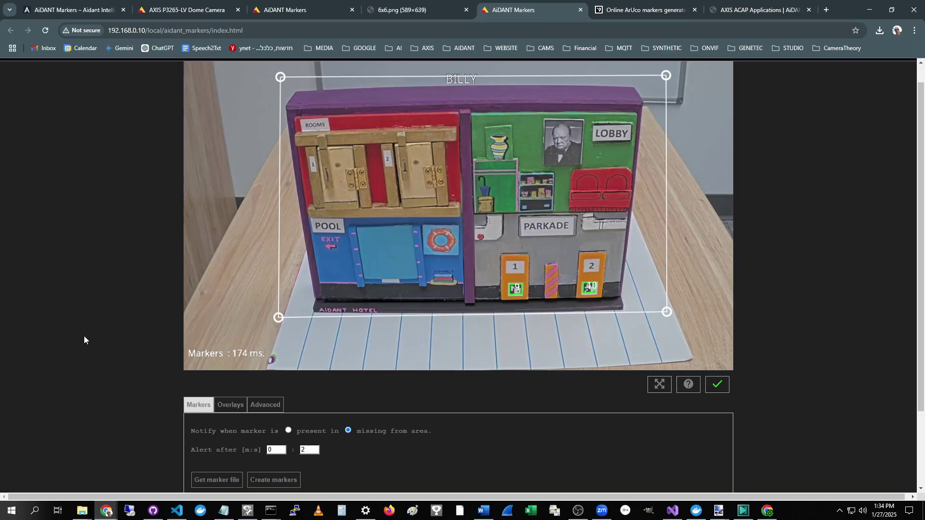
pyautogui.click(192, 10)
pyautogui.click(10, 233)
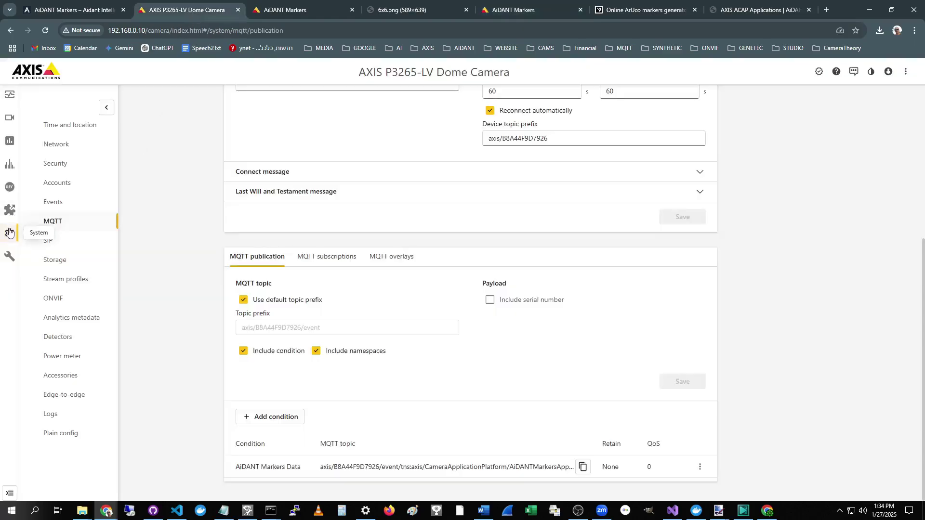
pyautogui.click(54, 222)
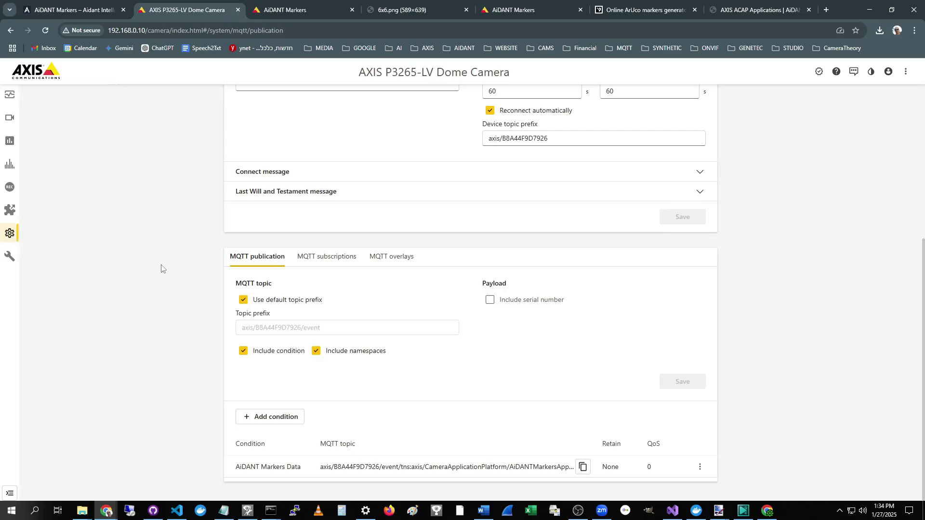
pyautogui.scroll(5, 159, 272)
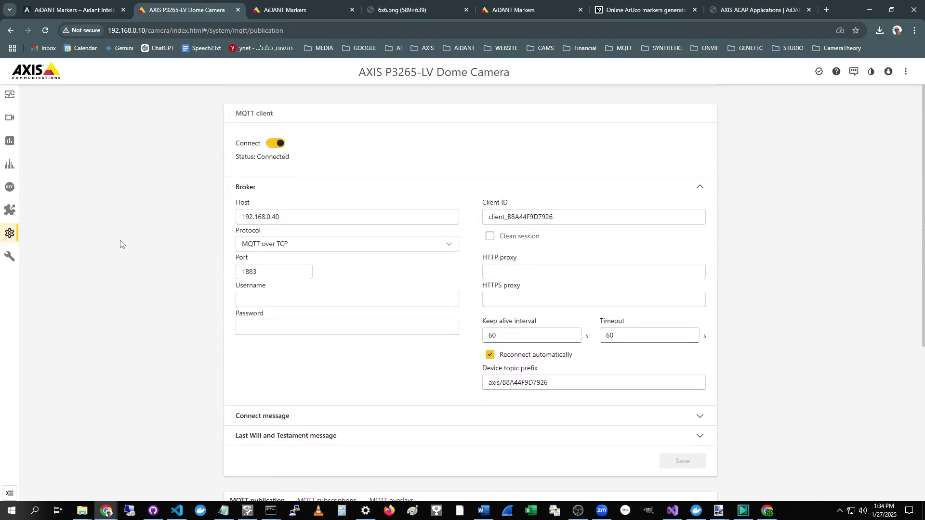
pyautogui.moveTo(297, 216); pyautogui.dragTo(169, 229)
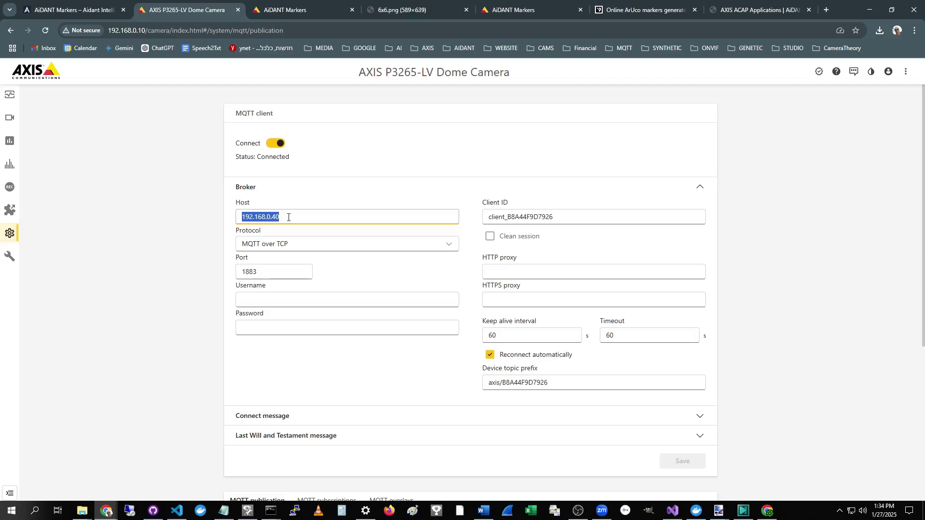
pyautogui.click(165, 223)
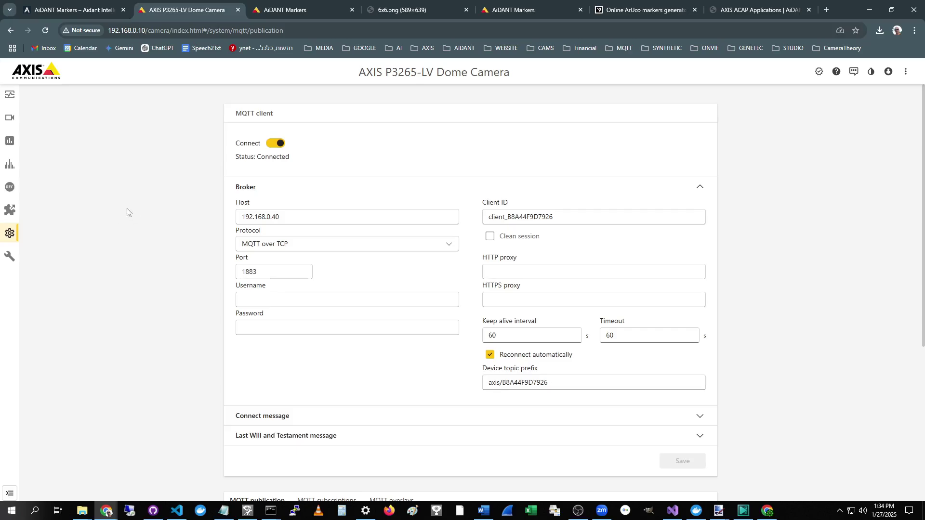
pyautogui.moveTo(295, 214); pyautogui.dragTo(239, 217)
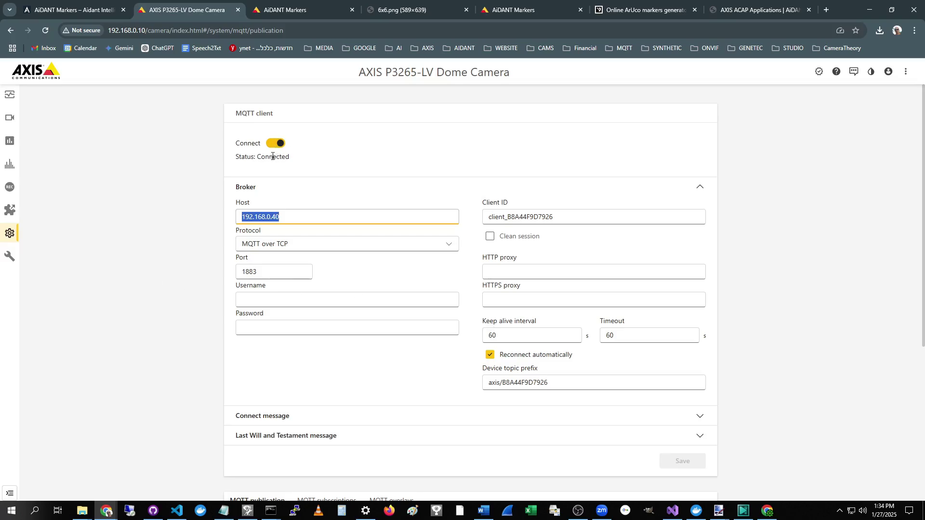
pyautogui.scroll(-4, 159, 239)
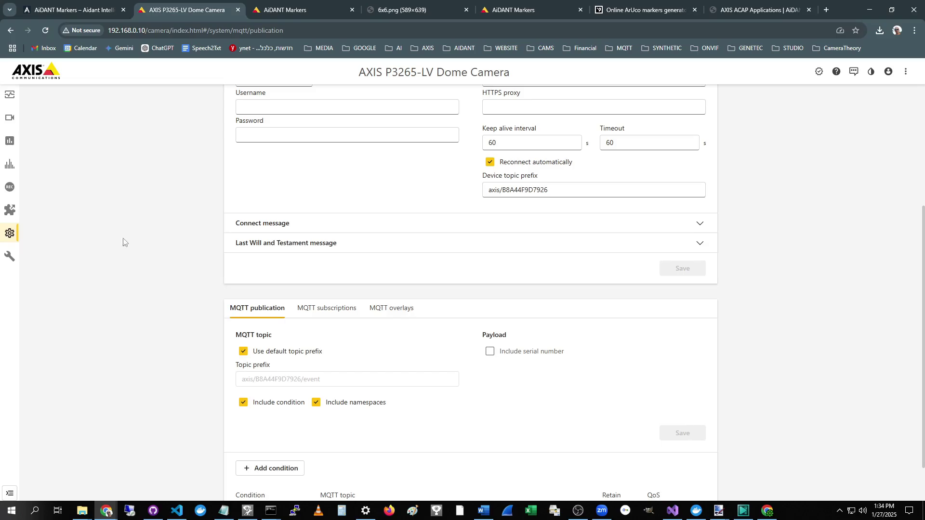
pyautogui.scroll(-1, 103, 250)
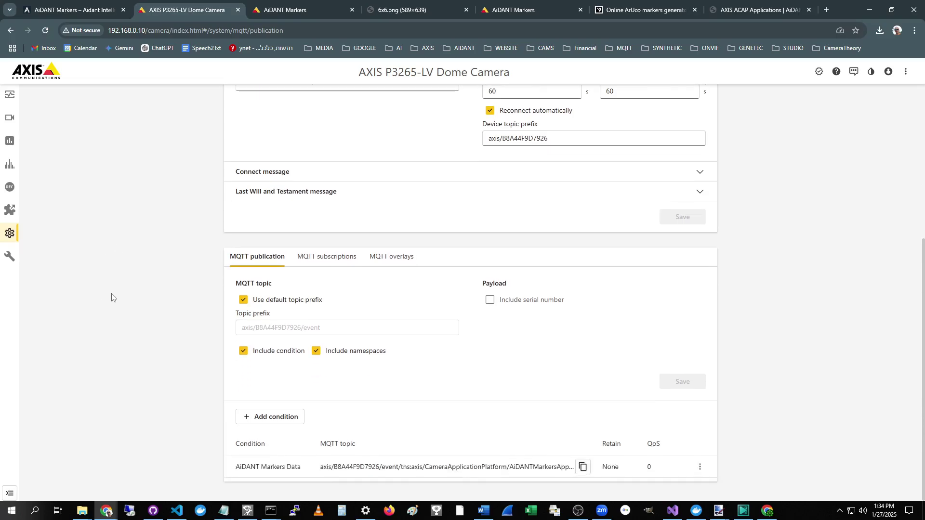
# Step: Browse the available publication conditions, then cancel without adding one
pyautogui.click(267, 418)
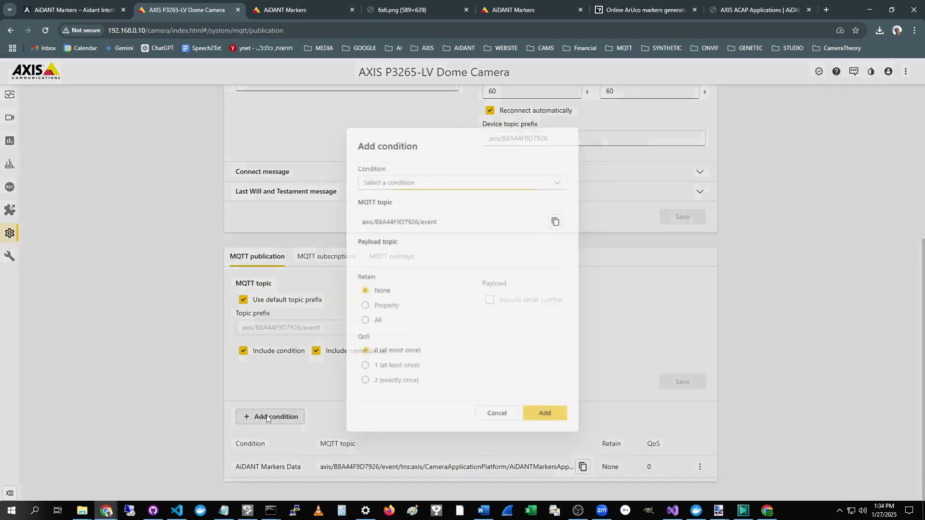
pyautogui.click(404, 181)
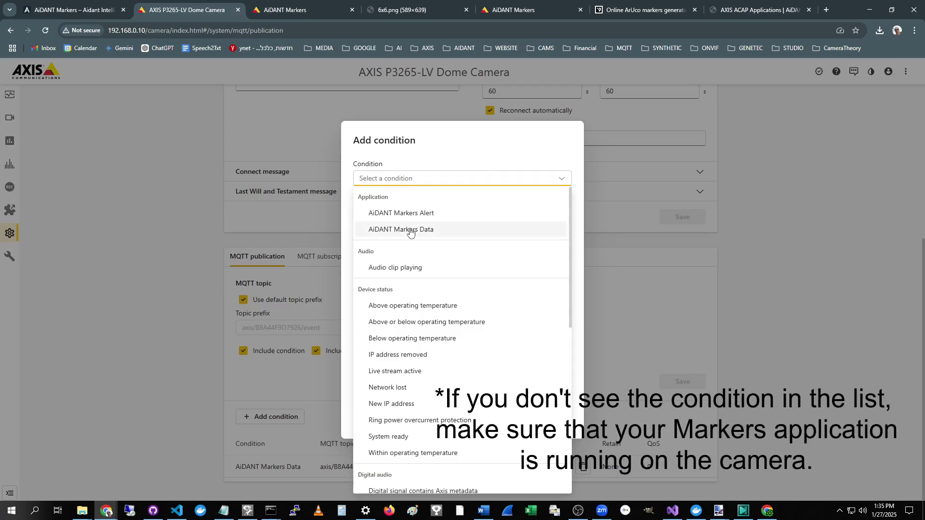
pyautogui.click(174, 226)
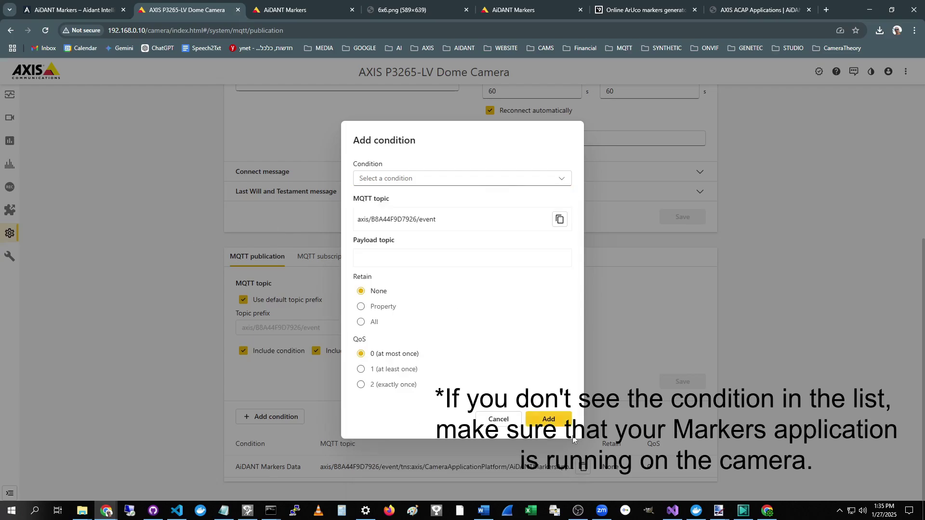
pyautogui.click(498, 419)
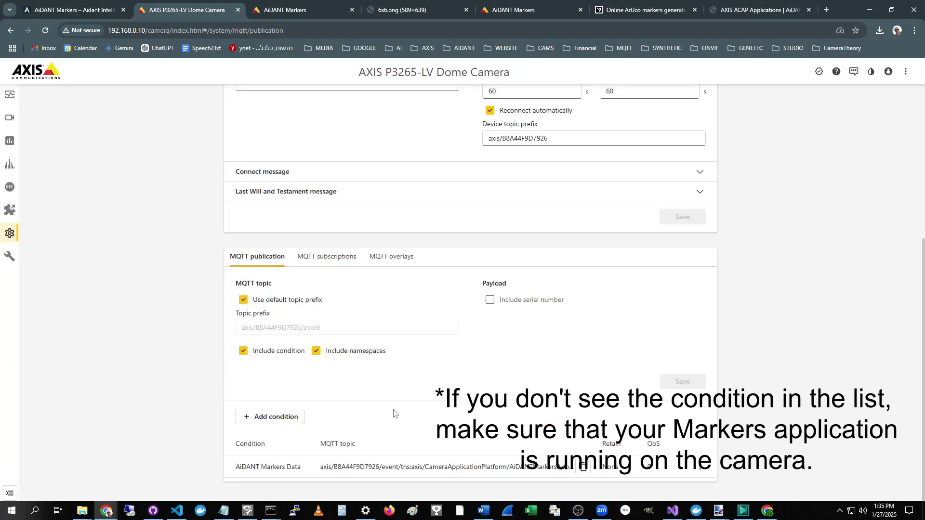
# Step: Review the AiDANT Markers Data condition in its editor and close it unchanged
pyautogui.click(700, 467)
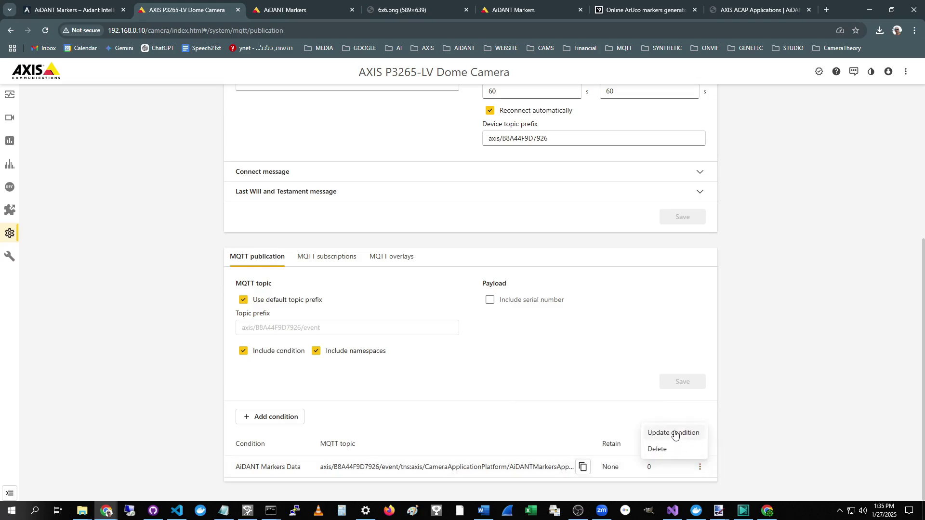
pyautogui.click(674, 435)
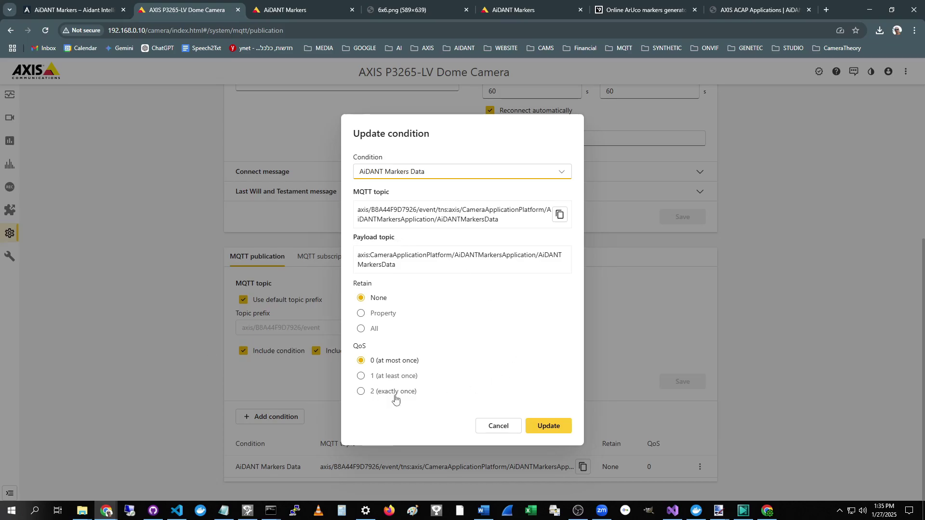
pyautogui.click(502, 429)
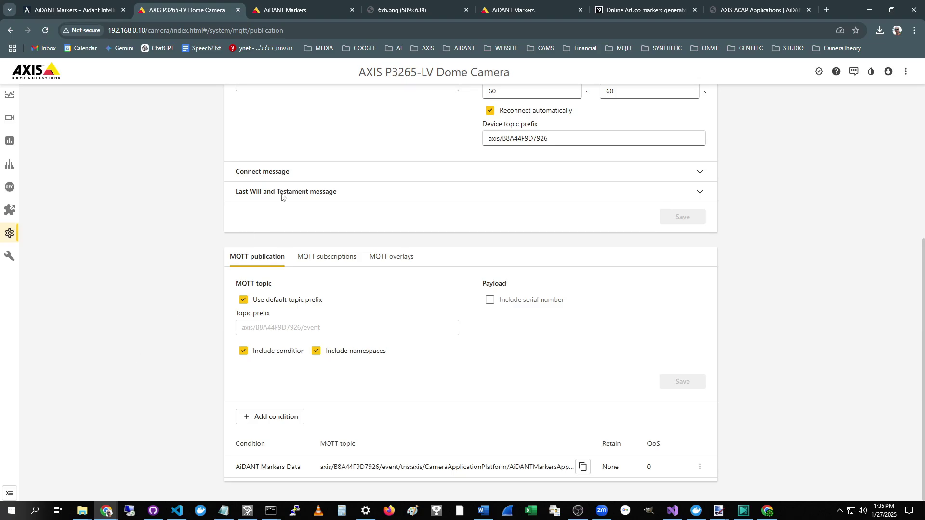
pyautogui.click(323, 7)
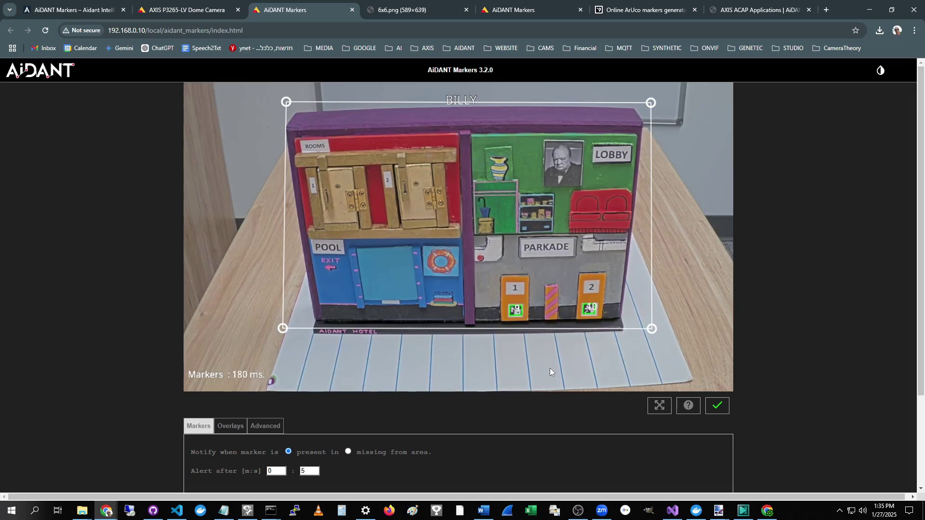
# Step: Scroll down the AiDANT Markers page
pyautogui.scroll(-2, 107, 395)
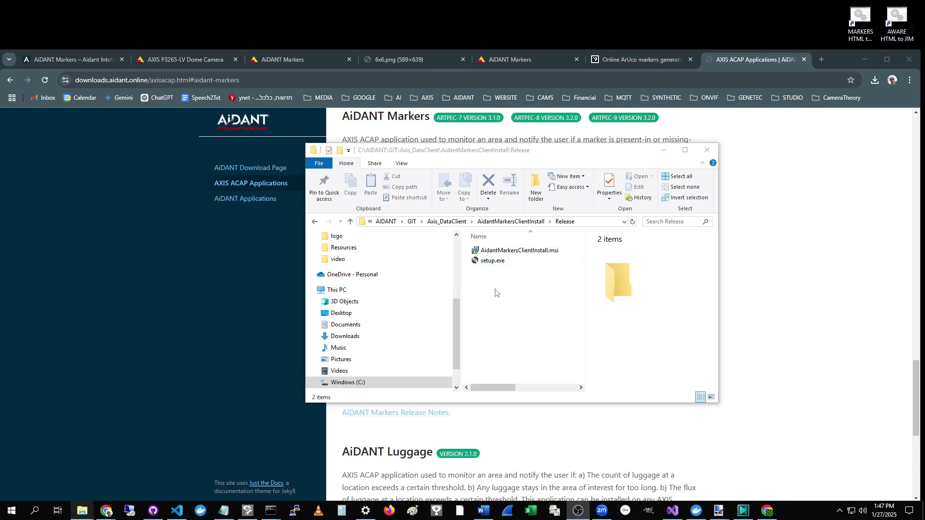
# Step: Launch setup.exe and accept the default settings up to the Confirm Installation page
pyautogui.doubleClick(493, 262)
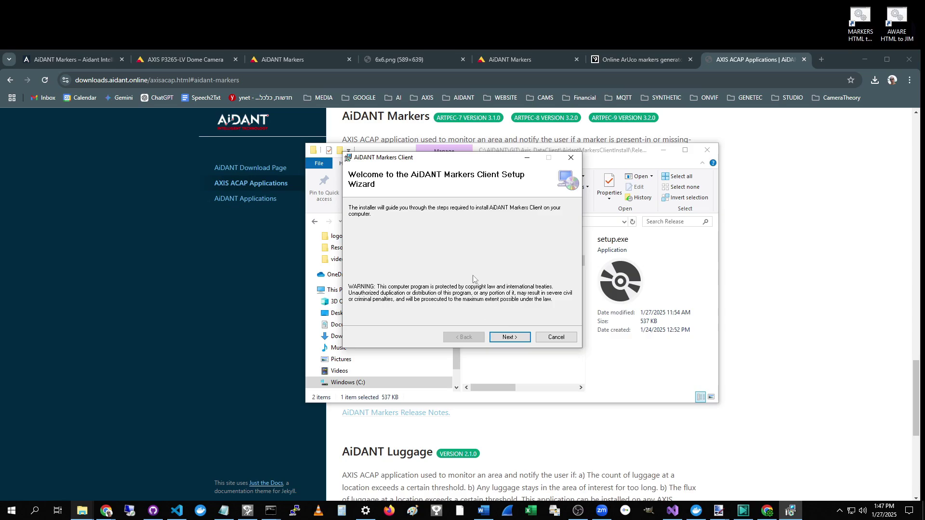
pyautogui.click(509, 338)
pyautogui.click(510, 339)
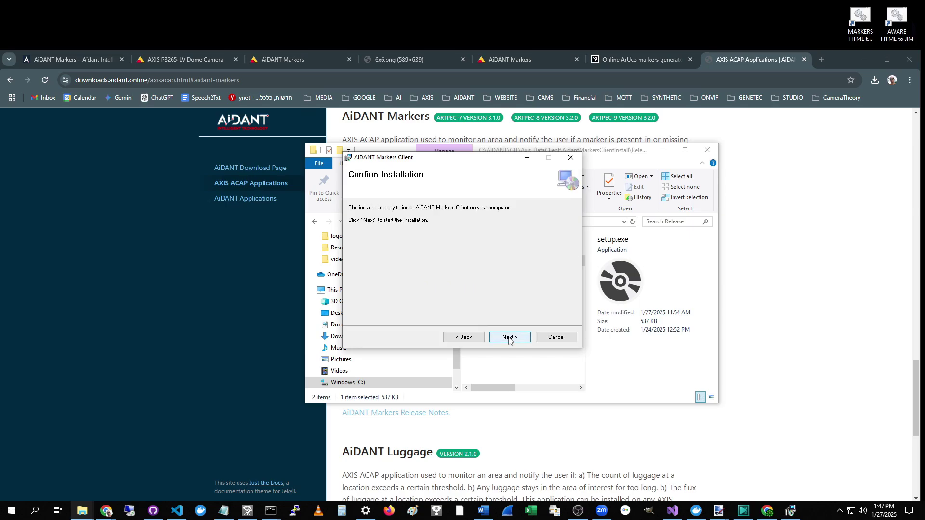
pyautogui.click(510, 337)
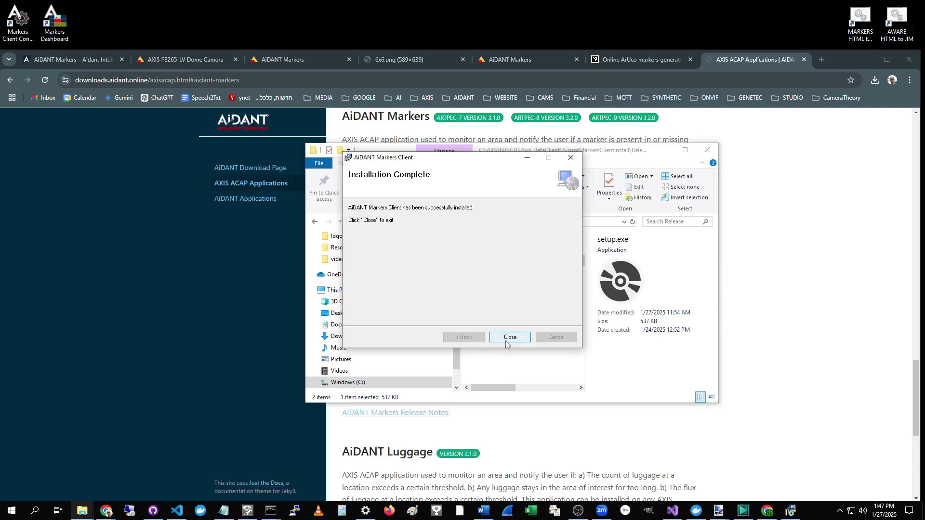
# Step: Close the installer on the Installation Complete page
pyautogui.click(510, 338)
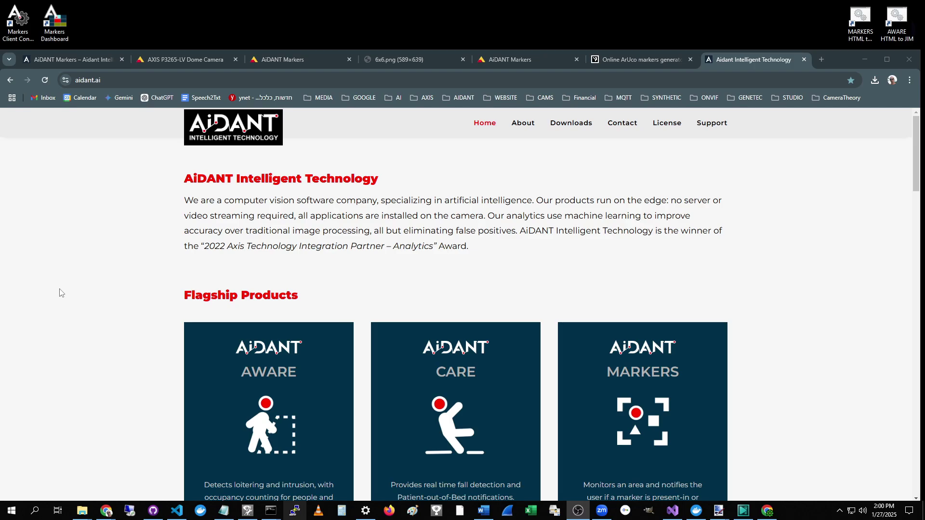
# Step: Launch Markers Client Configuration and create the new project HotelBilly.am1 in D:\DataProjects
pyautogui.click(17, 26)
pyautogui.doubleClick(17, 26)
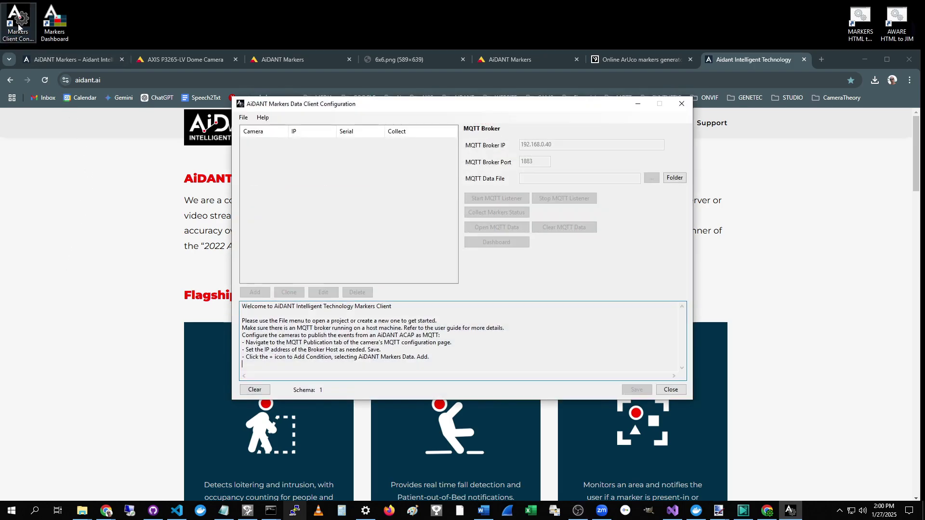
pyautogui.moveTo(469, 105); pyautogui.dragTo(475, 128)
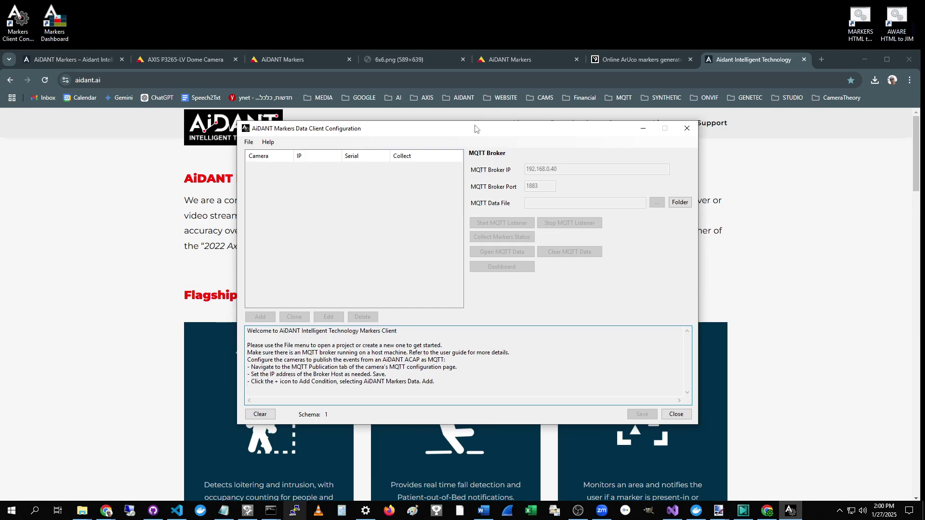
pyautogui.click(249, 142)
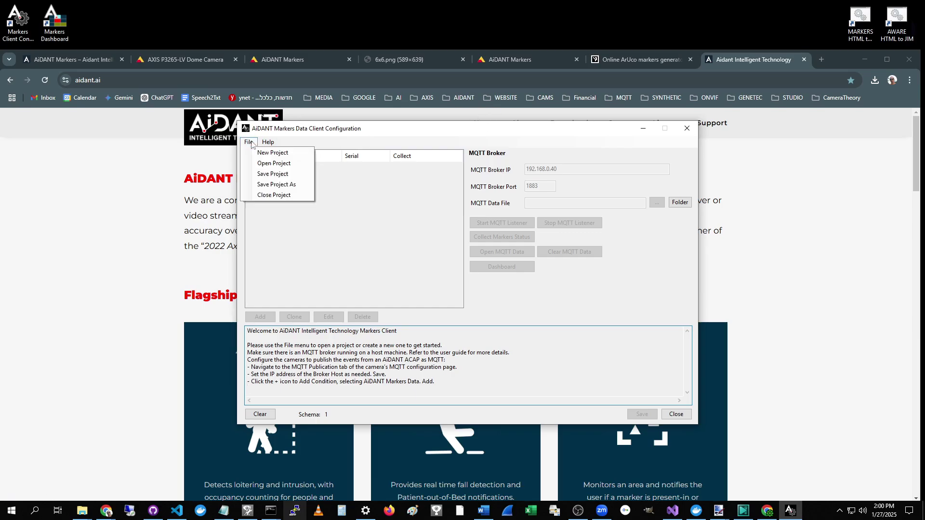
pyautogui.click(271, 153)
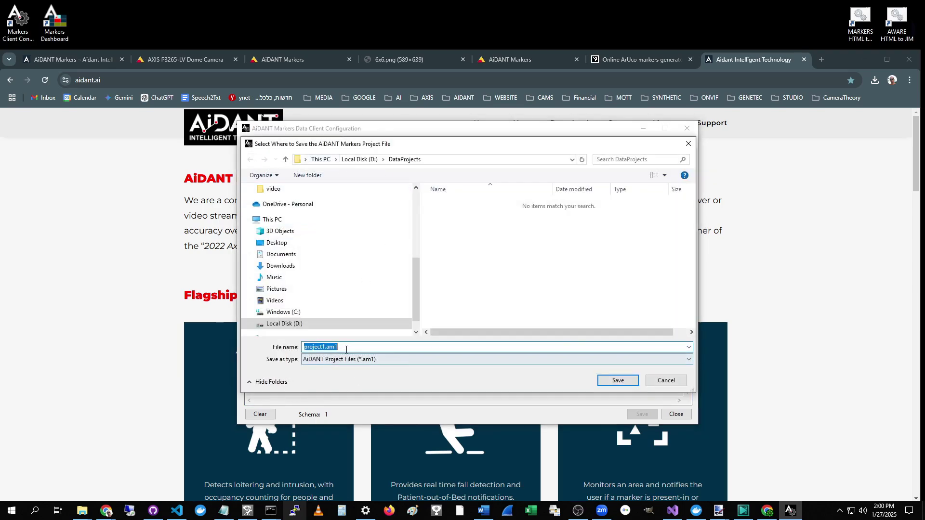
pyautogui.write('H')
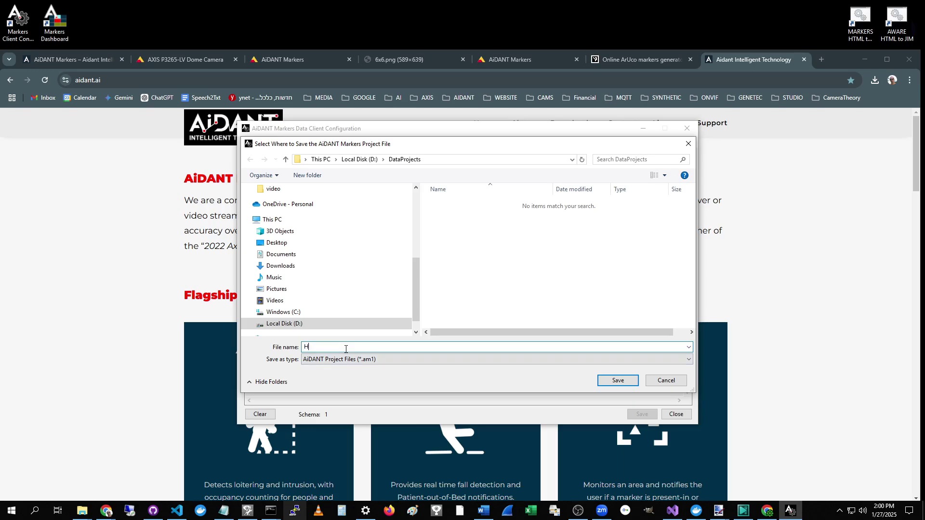
pyautogui.write('otelBilly')
pyautogui.click(627, 383)
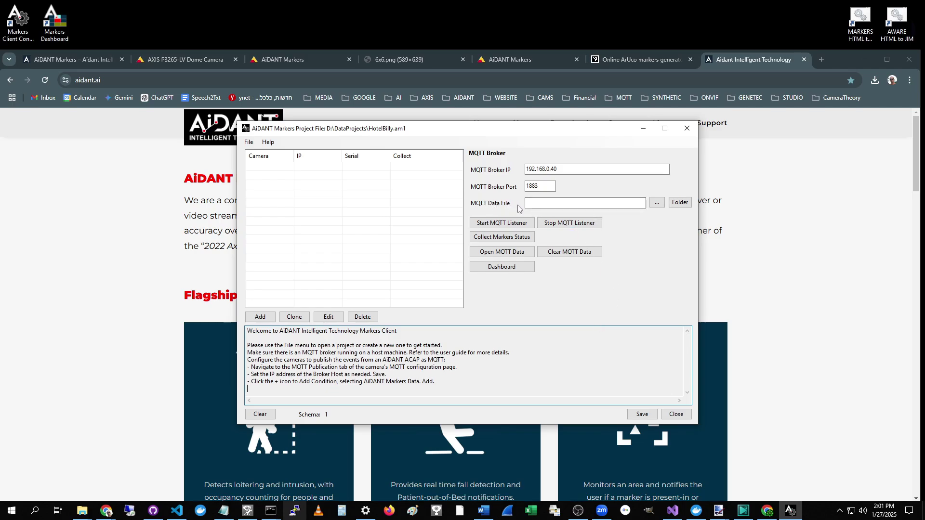
# Step: Set the MQTT data file to D:\Data\data1.json
pyautogui.click(657, 202)
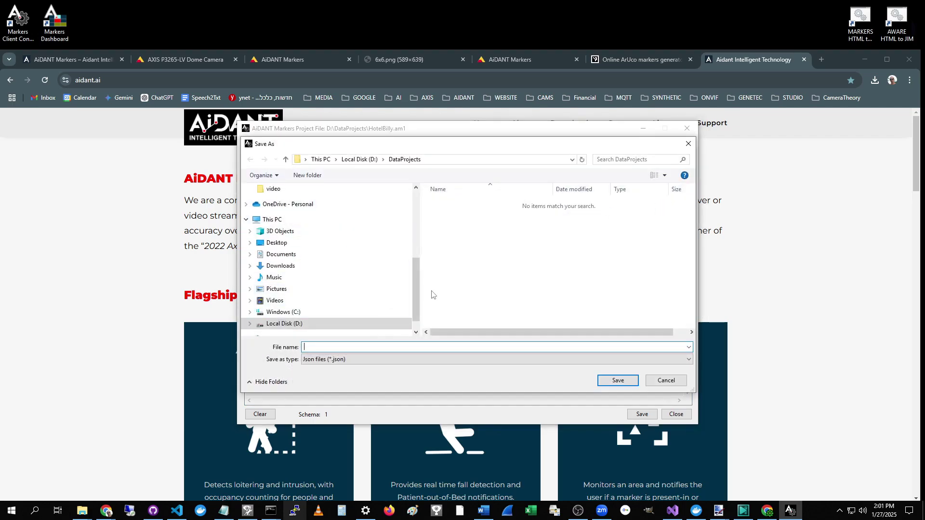
pyautogui.scroll(-1, 413, 294)
pyautogui.click(314, 298)
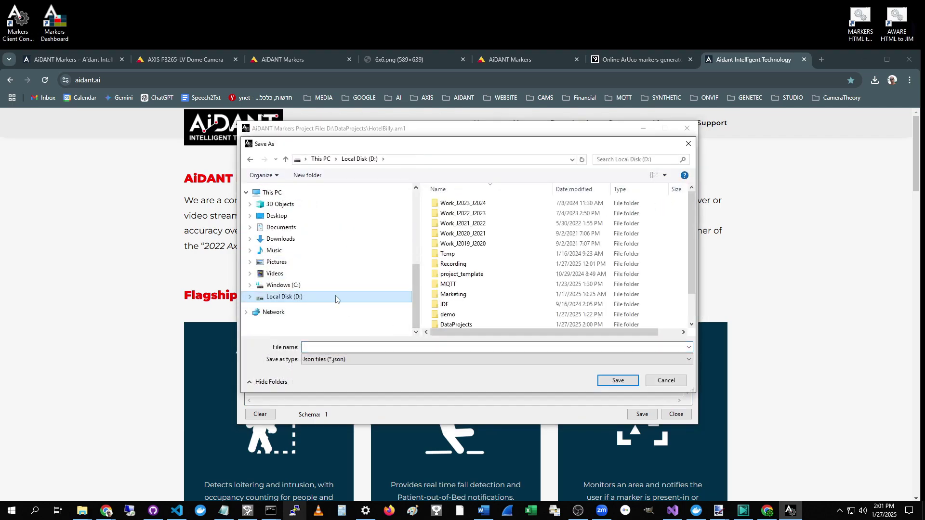
pyautogui.scroll(-1, 448, 277)
pyautogui.click(451, 303)
pyautogui.click(350, 347)
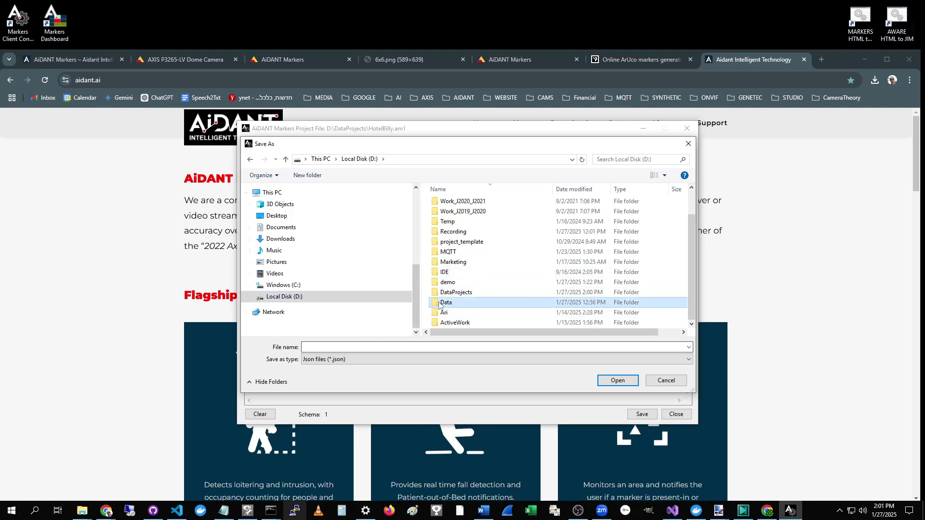
pyautogui.press('Return')
pyautogui.write('data1')
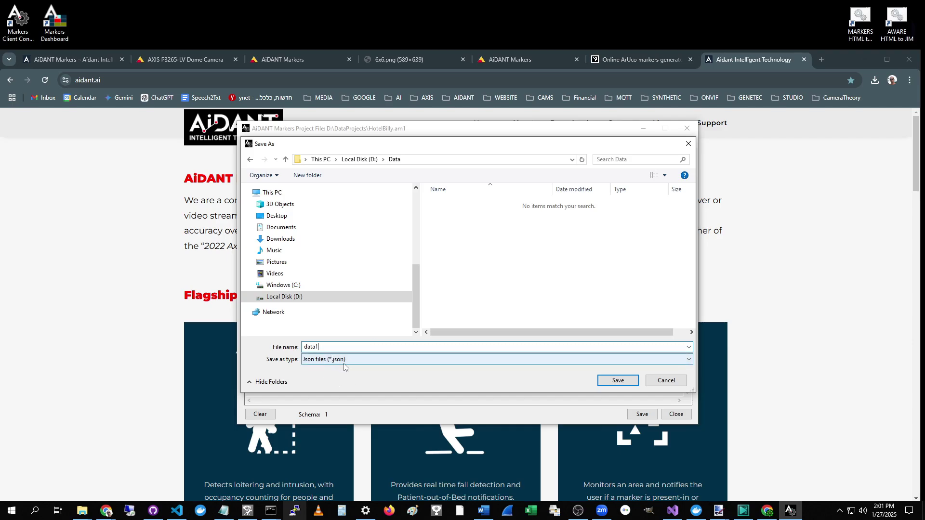
pyautogui.click(619, 381)
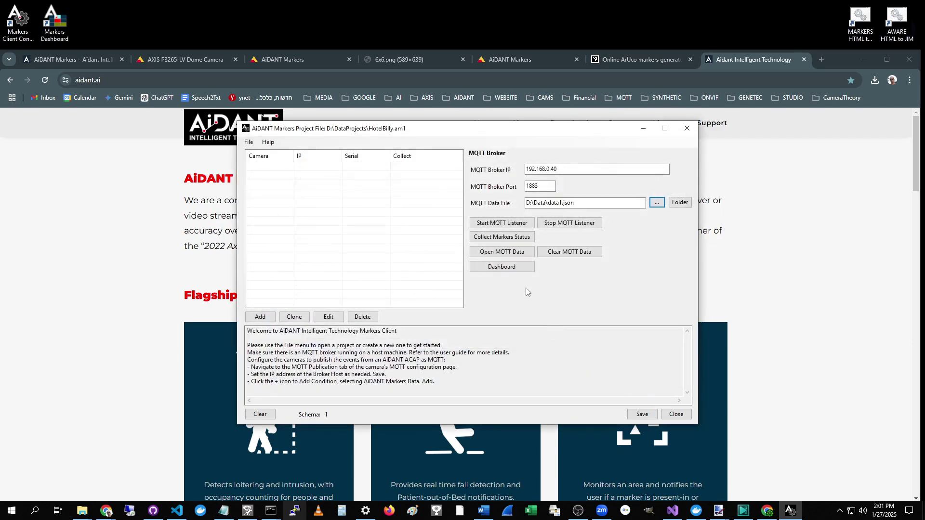
# Step: Save the HotelBilly project settings and dismiss the saved confirmation
pyautogui.moveTo(565, 132); pyautogui.dragTo(548, 133)
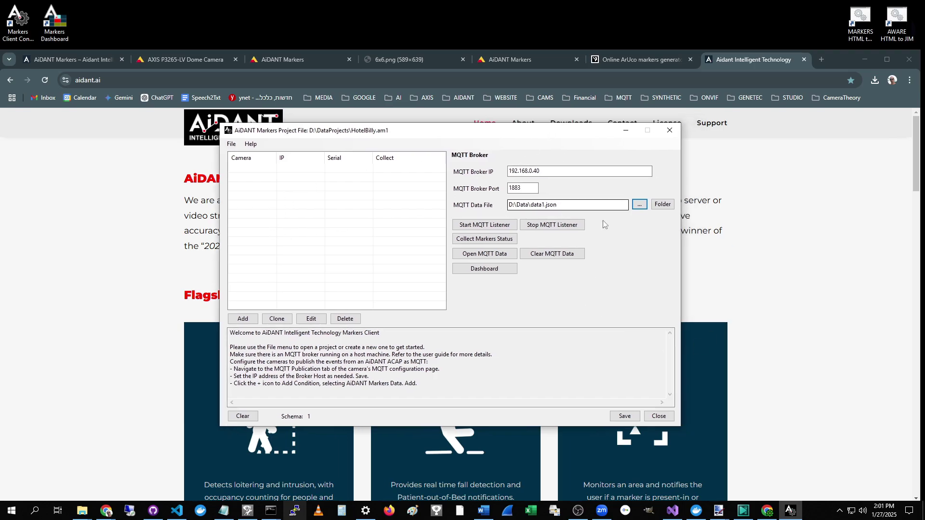
pyautogui.doubleClick(549, 172)
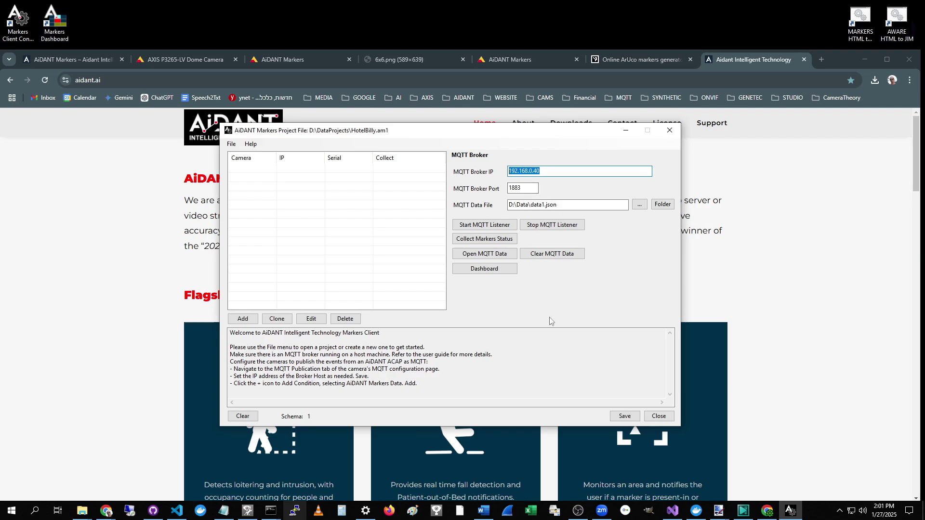
pyautogui.click(625, 418)
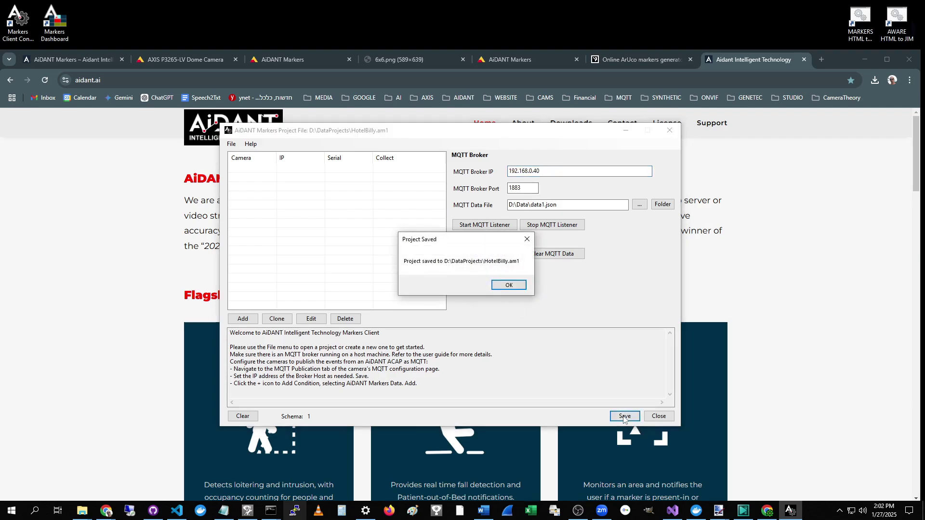
pyautogui.click(514, 288)
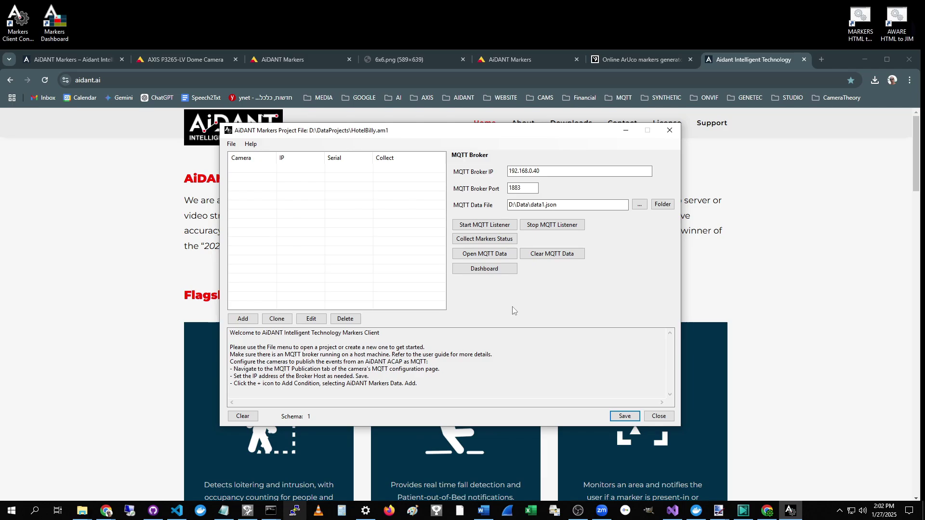
# Step: Add camera Billy at 192.168.0.10 with user root, then save the project
pyautogui.click(247, 319)
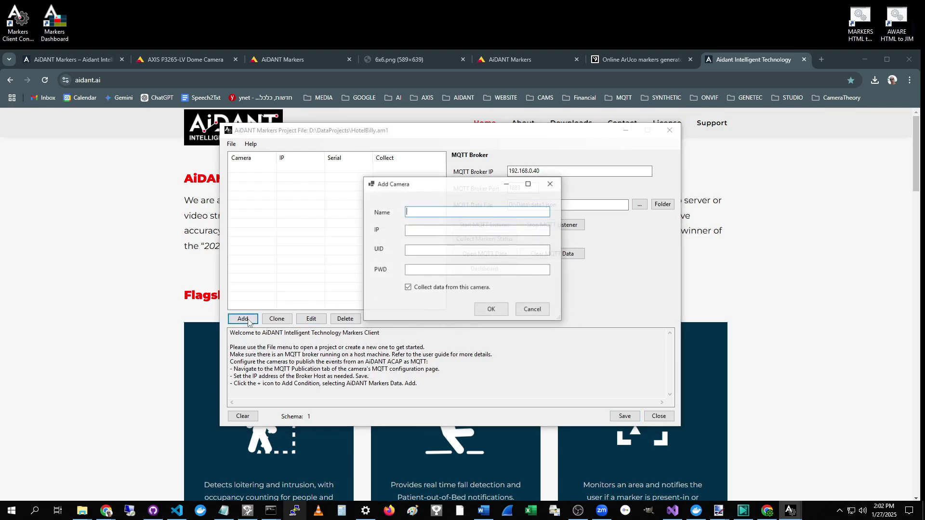
pyautogui.write('Billy')
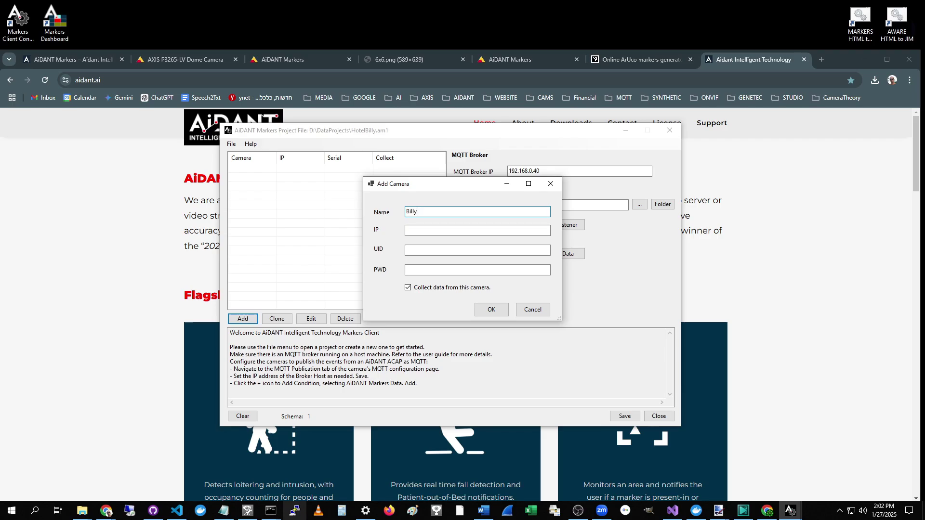
pyautogui.click(439, 229)
pyautogui.write('192.1')
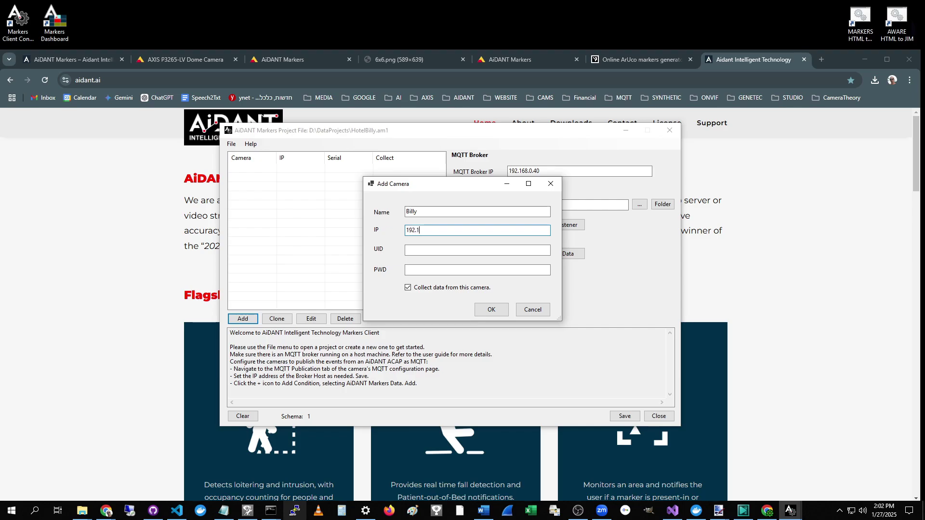
pyautogui.write('68.0.10')
pyautogui.click(519, 250)
pyautogui.write('root')
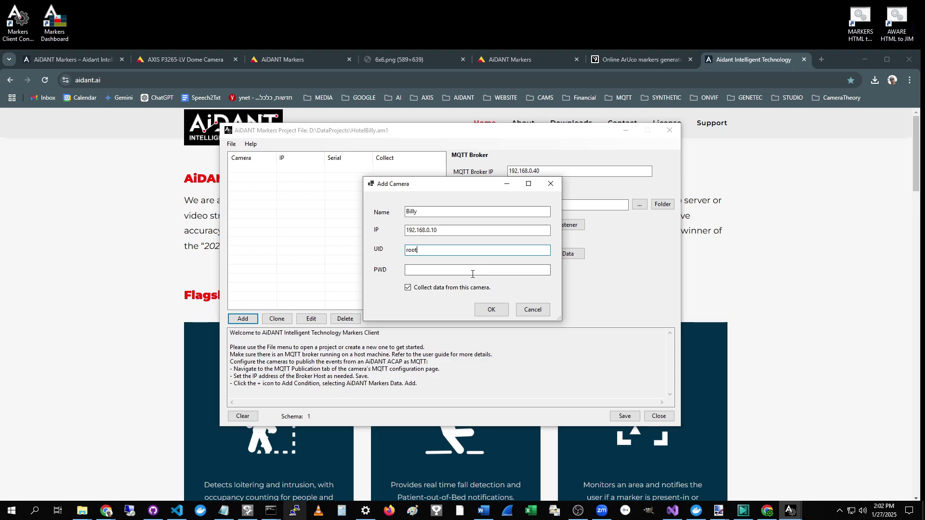
pyautogui.click(449, 269)
pyautogui.moveTo(487, 185); pyautogui.dragTo(0, 245)
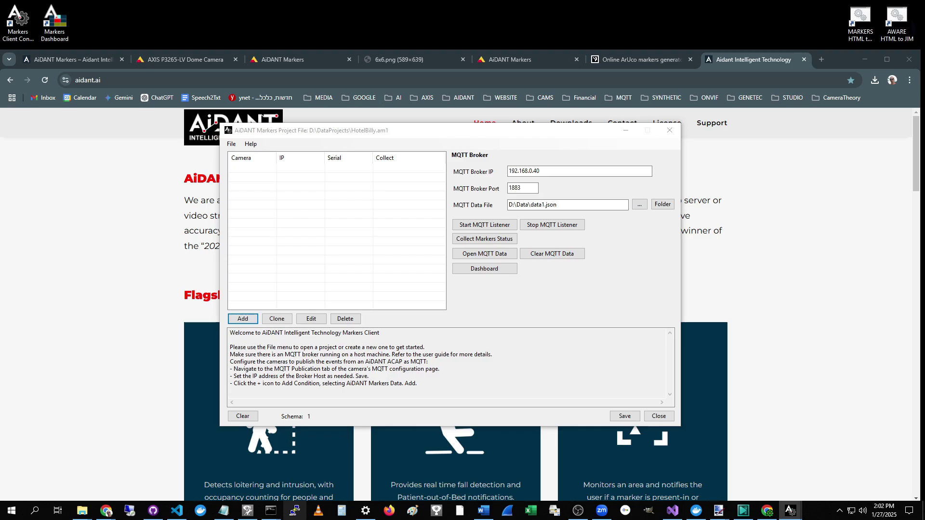
pyautogui.moveTo(58, 482); pyautogui.dragTo(361, 289)
pyautogui.click(373, 410)
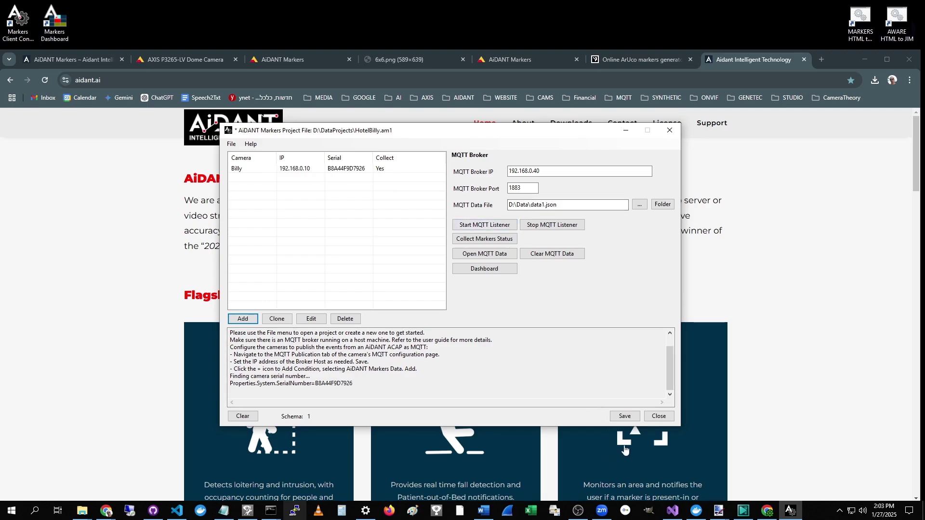
pyautogui.click(625, 416)
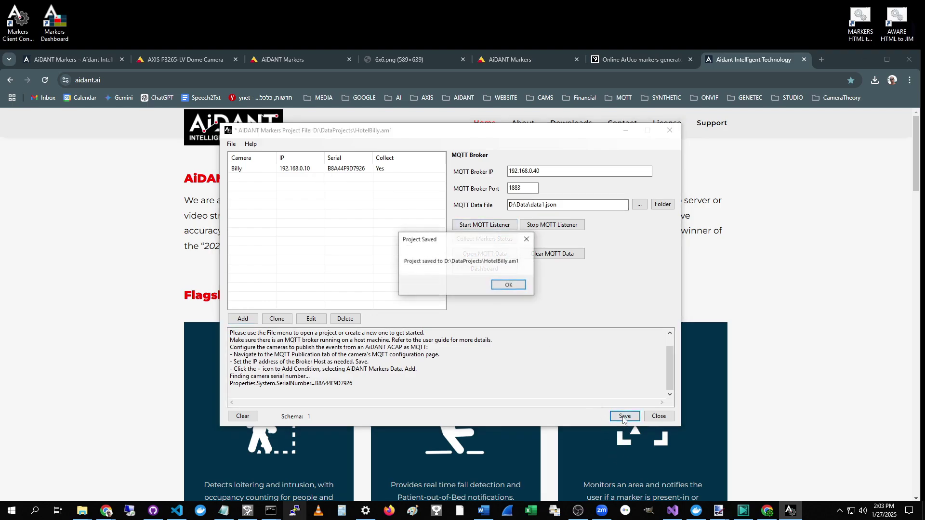
pyautogui.click(497, 289)
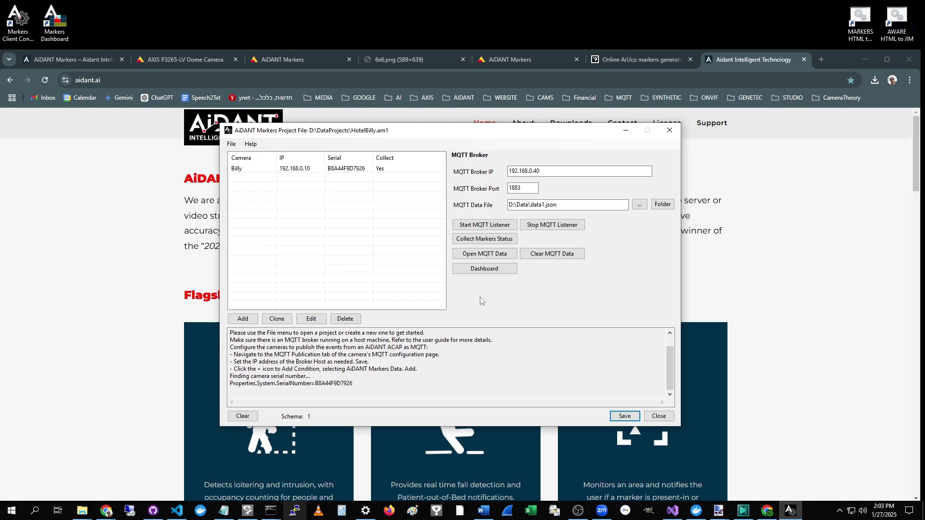
# Step: Run Collect Markers Status and check the log for camera Billy's 'Running' response
pyautogui.click(468, 240)
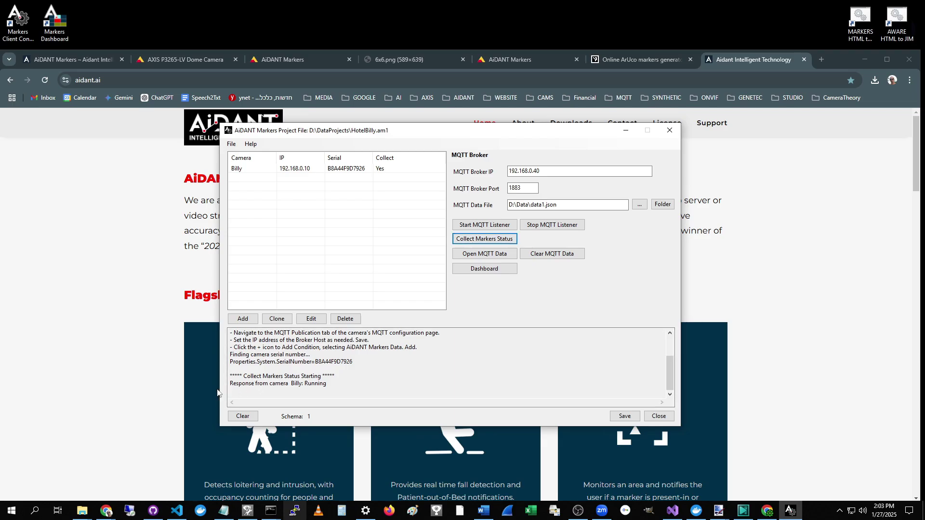
pyautogui.moveTo(230, 384); pyautogui.dragTo(337, 383)
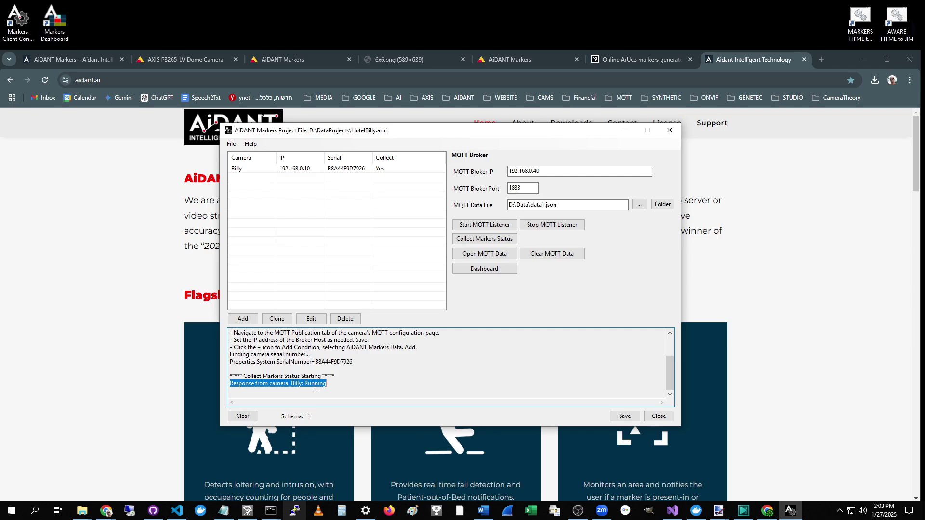
pyautogui.click(330, 381)
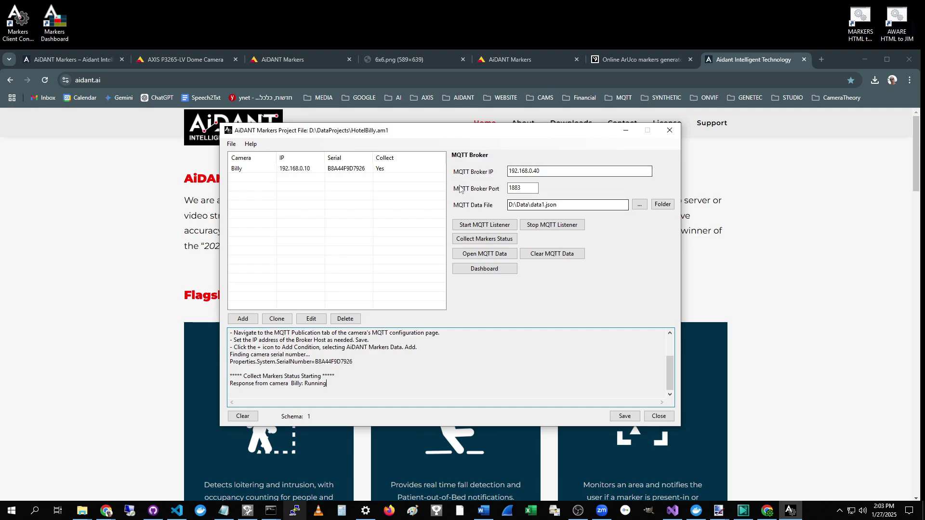
pyautogui.click(551, 176)
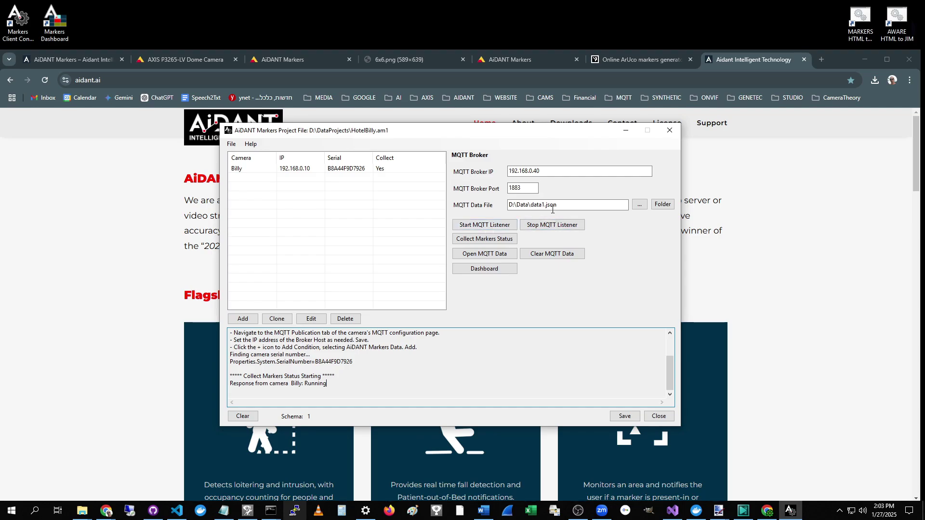
# Step: Start the MQTT listener, minimize its console, and save the project
pyautogui.click(476, 229)
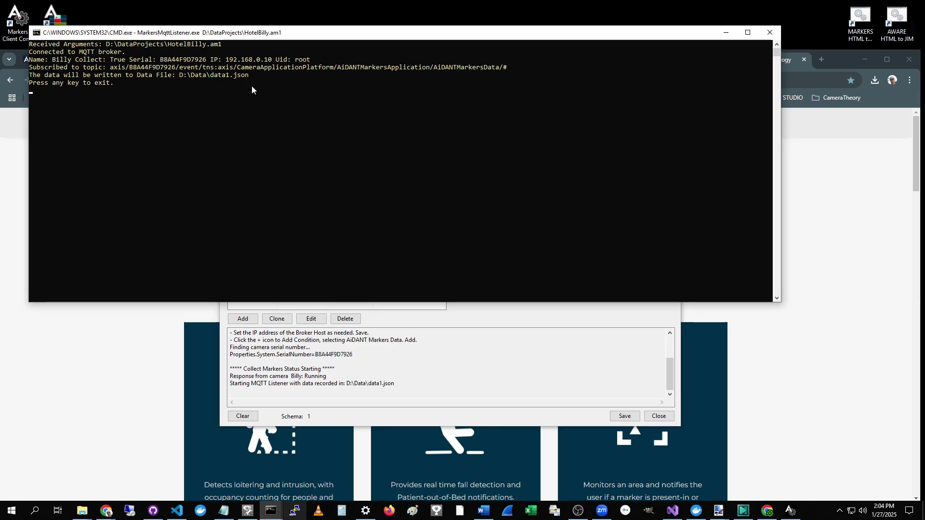
pyautogui.click(727, 34)
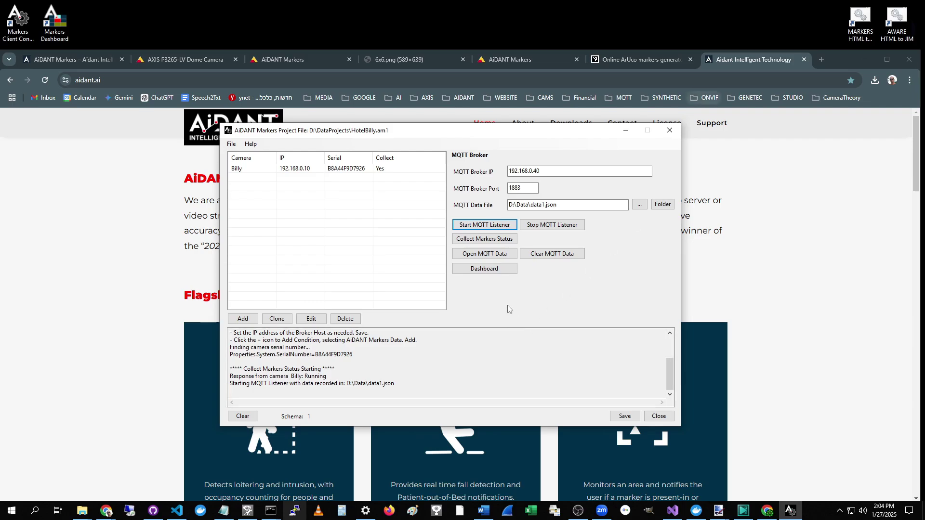
pyautogui.click(625, 417)
pyautogui.click(521, 286)
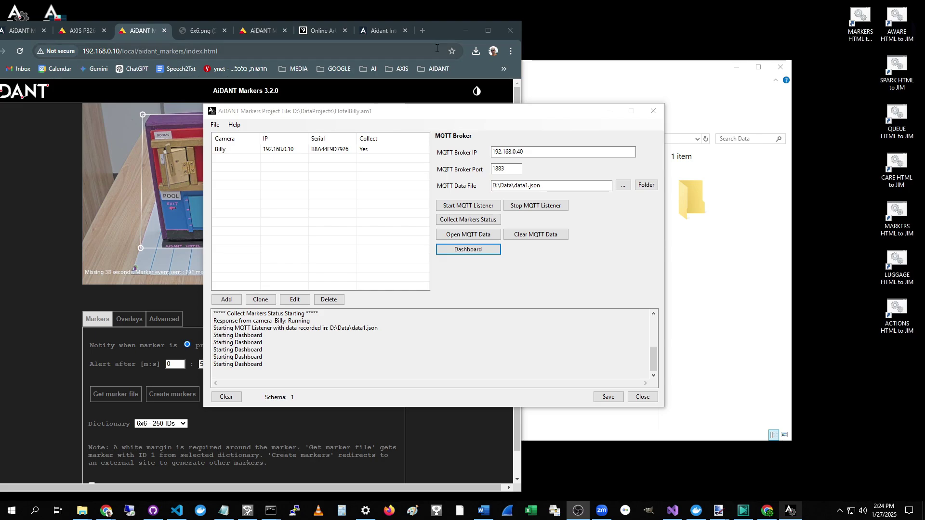
# Step: Bring the HotelBilly project window forward and open the Markers Dashboard beside it
pyautogui.moveTo(438, 34); pyautogui.dragTo(439, 62)
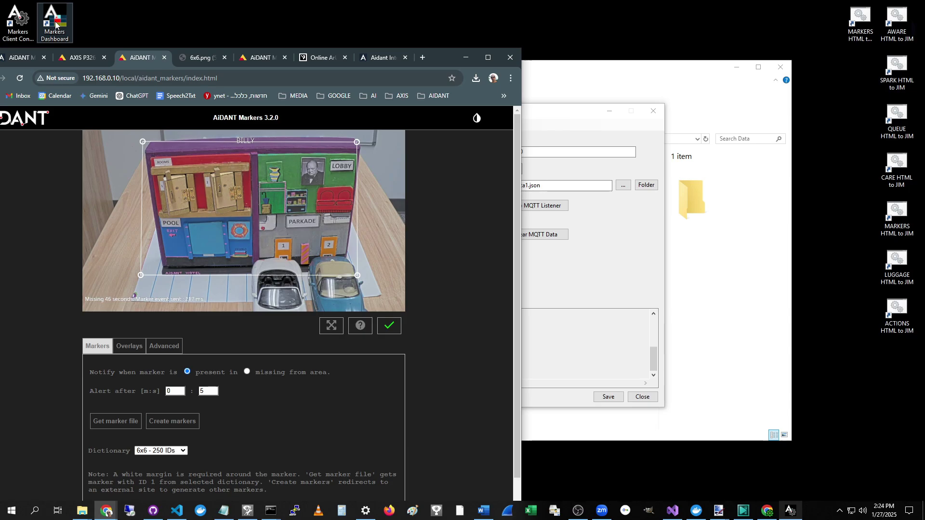
pyautogui.click(594, 280)
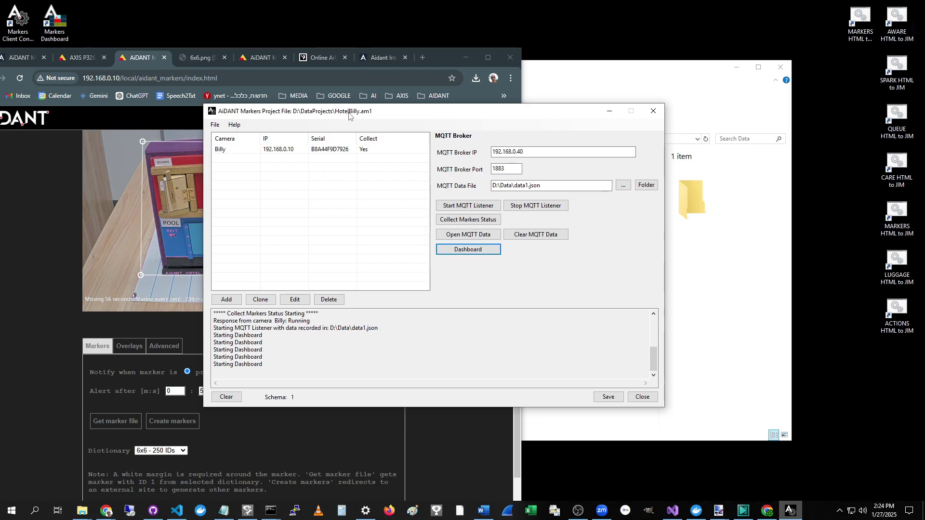
pyautogui.click(453, 251)
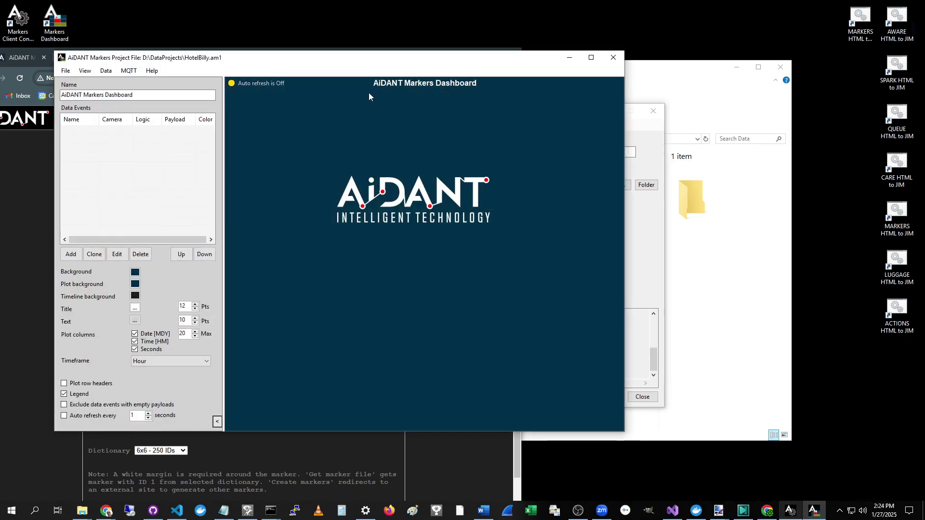
pyautogui.moveTo(365, 58); pyautogui.dragTo(486, 66)
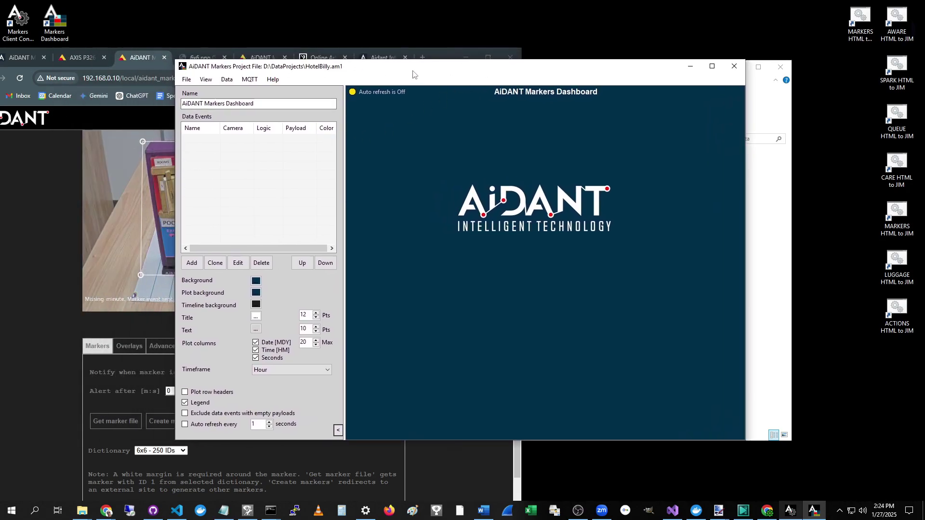
pyautogui.click(107, 512)
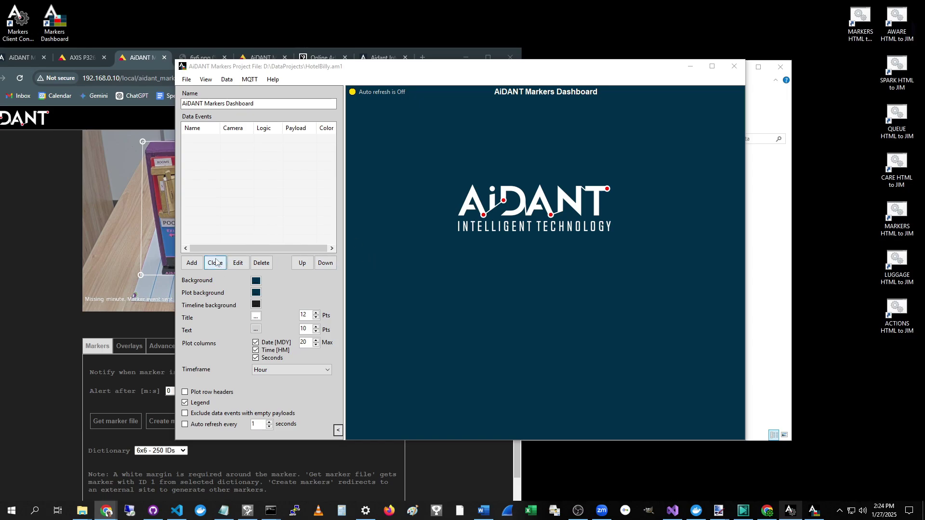
# Step: Start a new data event named Door1 Open for camera Billy
pyautogui.click(189, 264)
pyautogui.moveTo(178, 69); pyautogui.dragTo(434, 171)
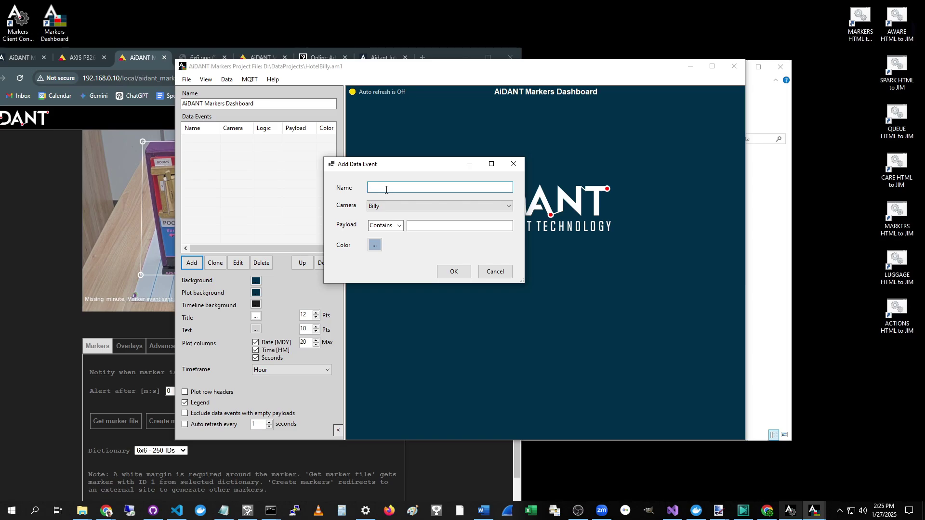
pyautogui.write('oor1 Open')
pyautogui.click(382, 208)
pyautogui.click(382, 208)
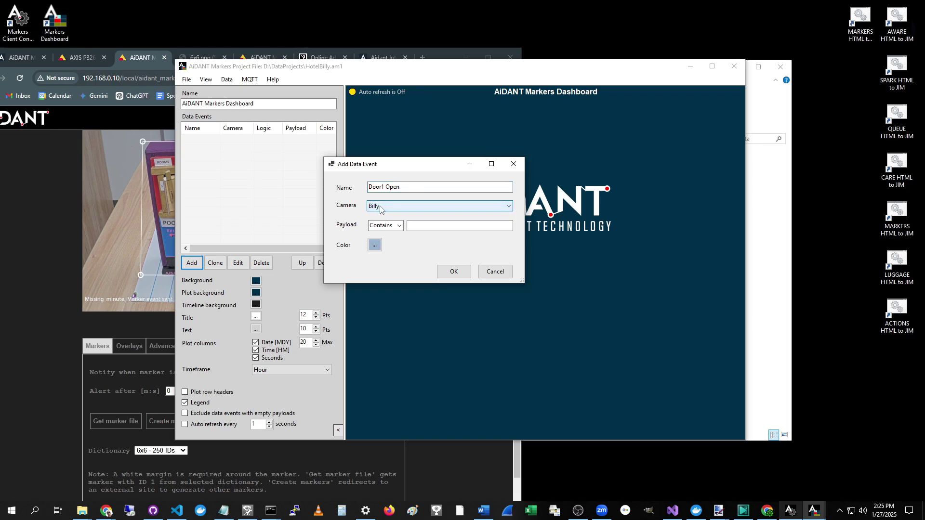
# Step: Set the event's payload rule to Contains 1
pyautogui.click(426, 227)
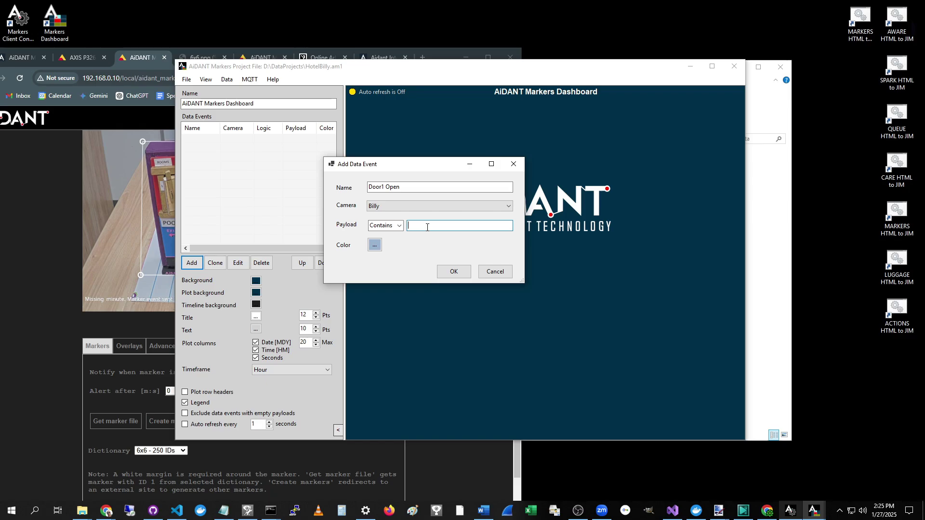
pyautogui.write('1')
pyautogui.click(399, 230)
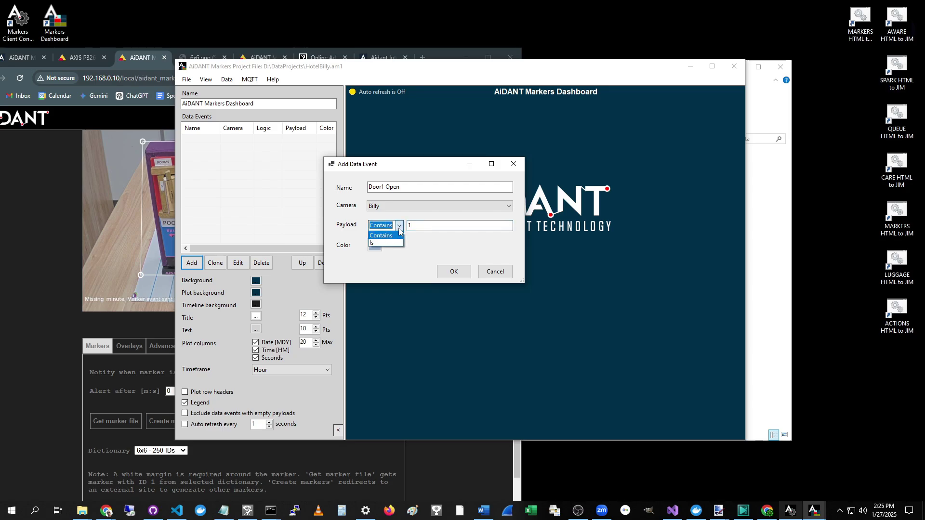
pyautogui.click(399, 230)
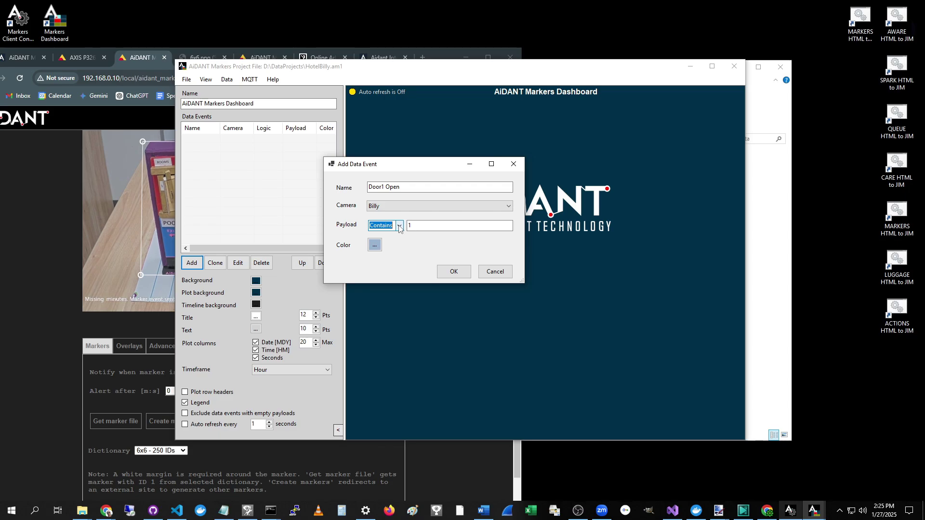
pyautogui.click(399, 227)
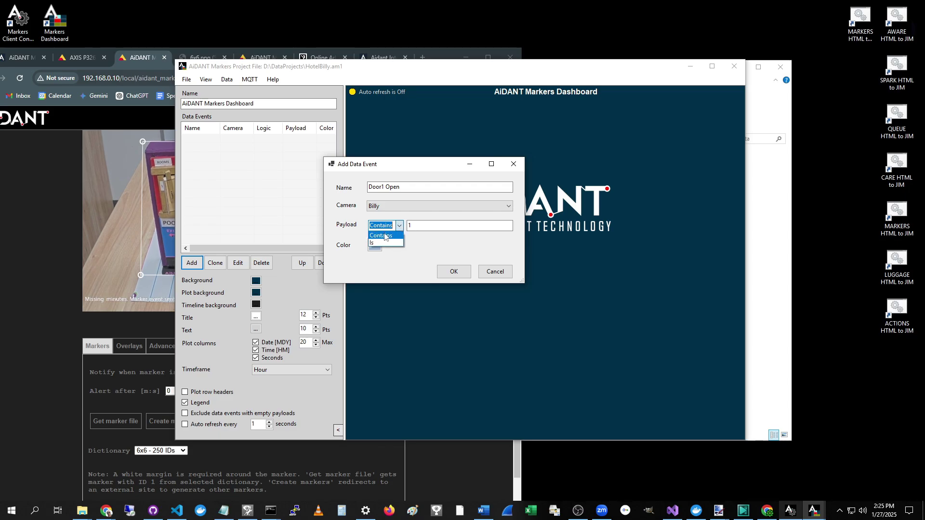
pyautogui.click(402, 227)
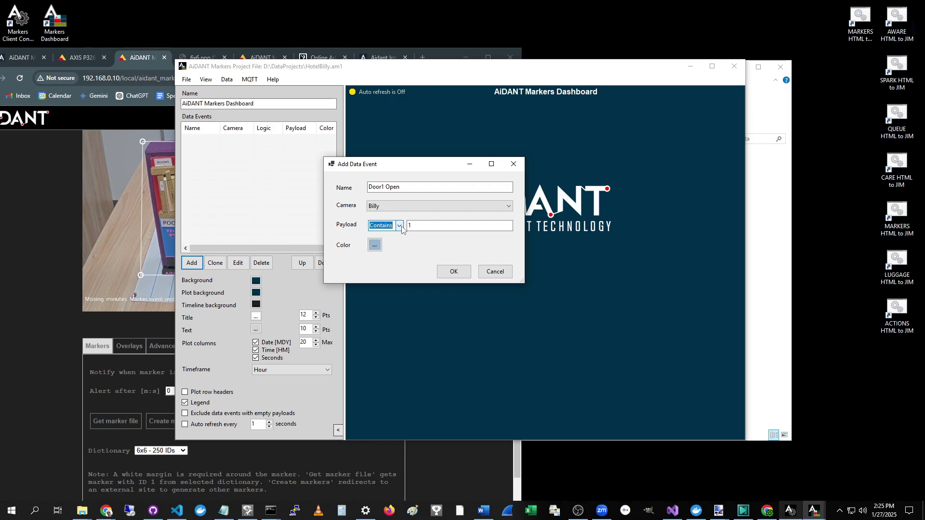
pyautogui.click(400, 226)
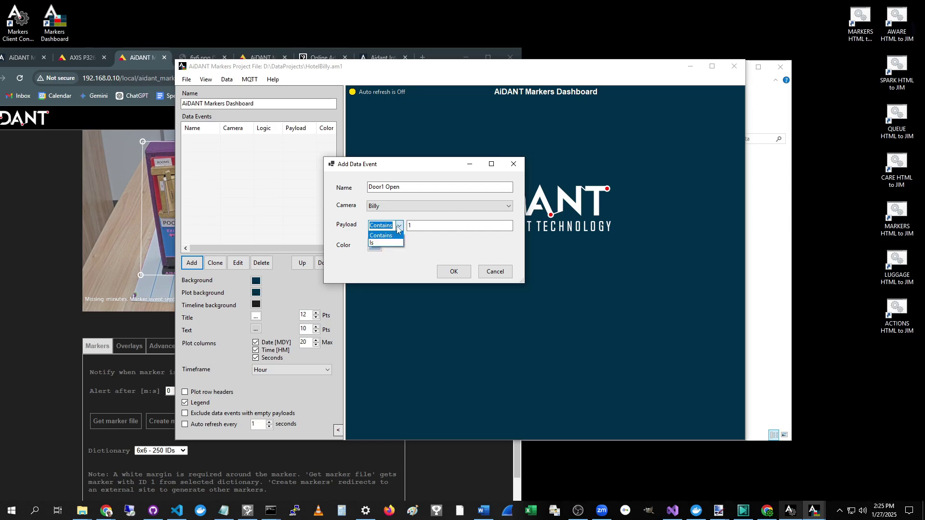
pyautogui.click(399, 226)
pyautogui.click(410, 225)
pyautogui.press('BackSpace')
pyautogui.write('1')
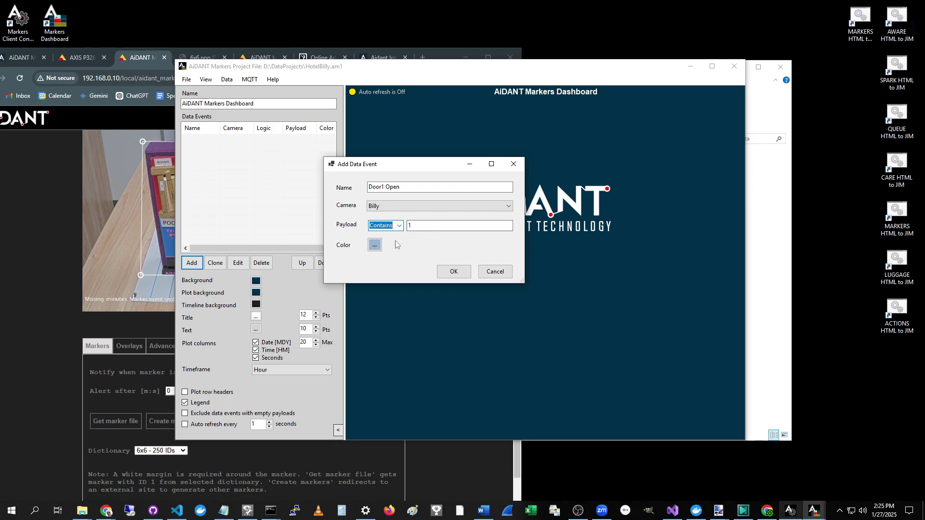
# Step: Give the event an orange colour and add it to the Data Events list
pyautogui.click(376, 245)
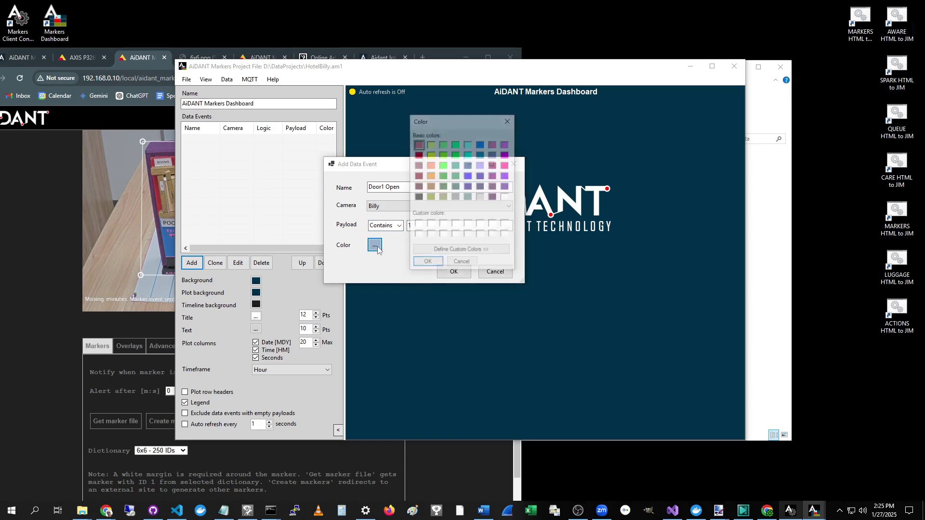
pyautogui.click(431, 165)
pyautogui.click(428, 264)
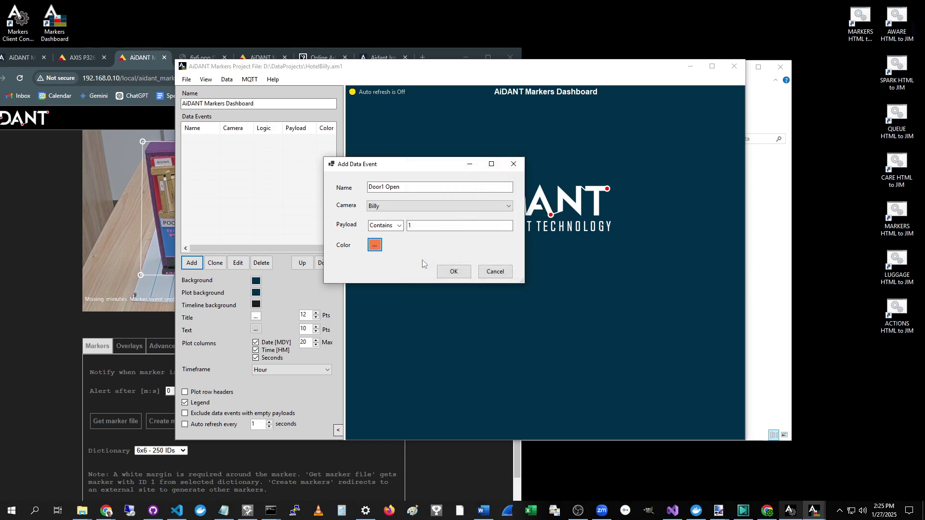
pyautogui.click(453, 272)
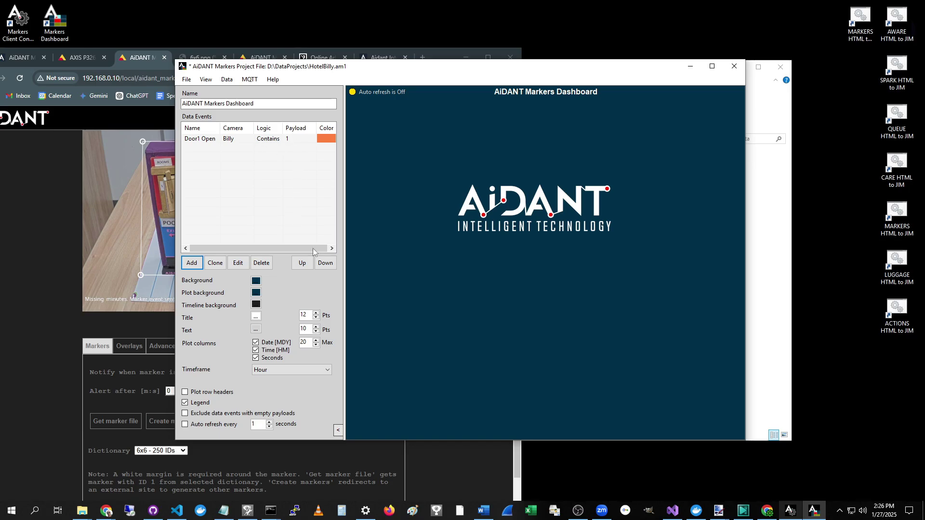
# Step: Minimize the project client window and move the dashboard further right
pyautogui.moveTo(354, 69); pyautogui.dragTo(467, 81)
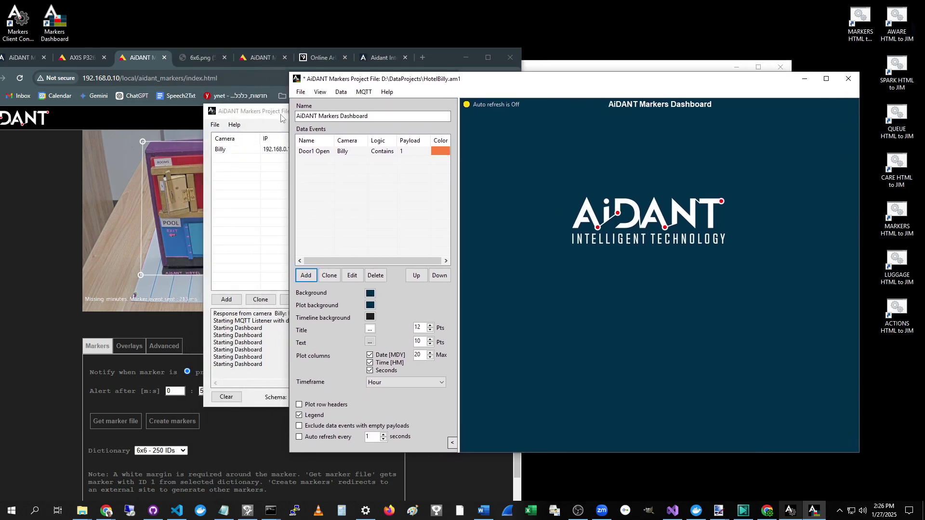
pyautogui.click(281, 114)
pyautogui.click(608, 114)
pyautogui.moveTo(542, 87); pyautogui.dragTo(651, 96)
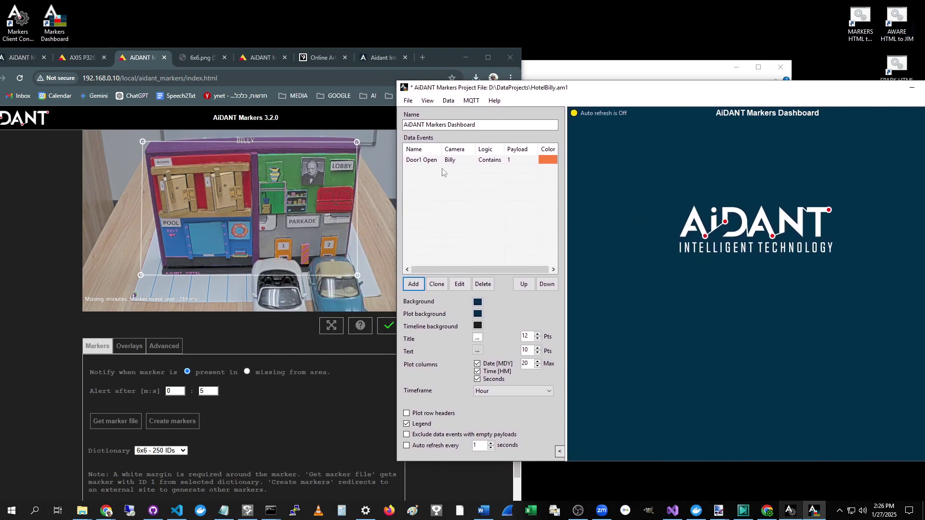
# Step: Clone the Door1 Open event and rename the copy to Door2 Open
pyautogui.click(426, 161)
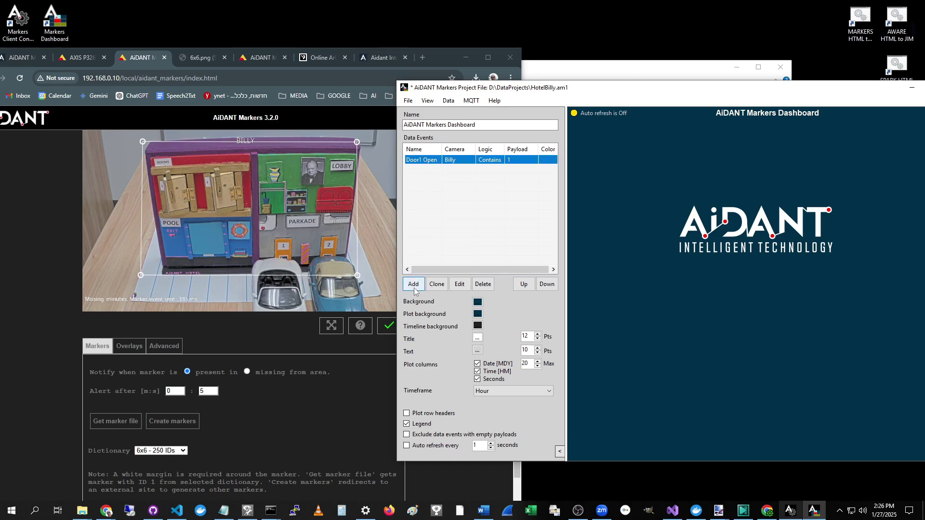
pyautogui.click(441, 288)
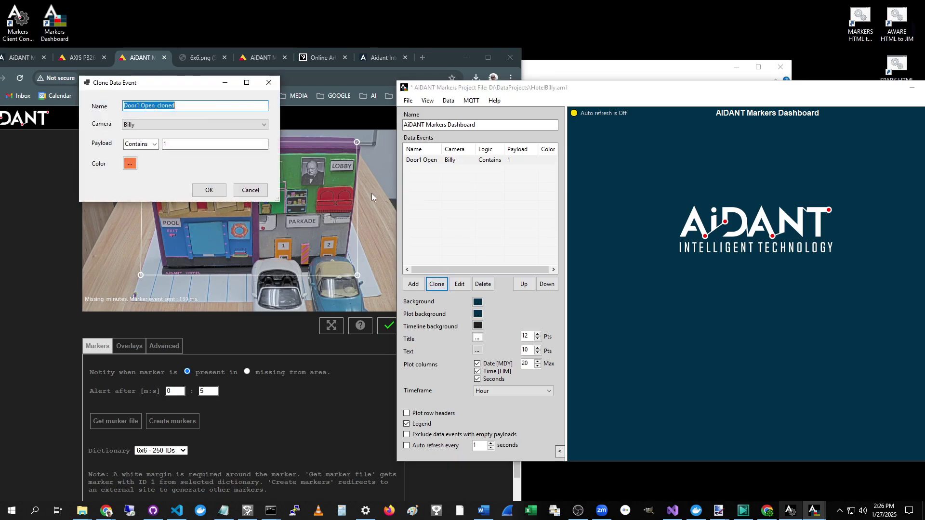
pyautogui.click(143, 105)
pyautogui.press('BackSpace')
pyautogui.write('2')
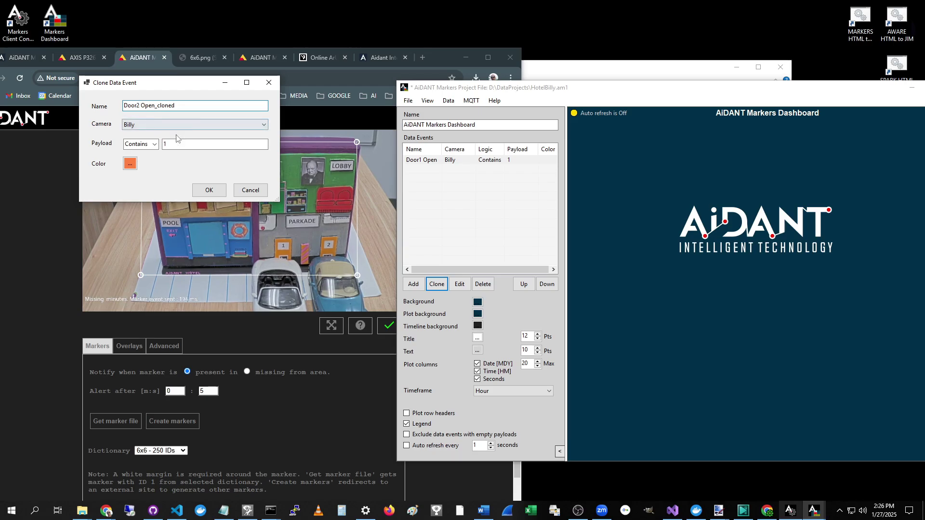
pyautogui.click(184, 106)
pyautogui.press('BackSpace')
pyautogui.press('BackSpace')
pyautogui.press('BackSpace')
pyautogui.press('BackSpace')
pyautogui.press('BackSpace')
pyautogui.press('BackSpace')
pyautogui.press('BackSpace')
# Step: Change the copy's payload to Contains 2, colour it orange, and save it
pyautogui.click(179, 144)
pyautogui.press('BackSpace')
pyautogui.write('2')
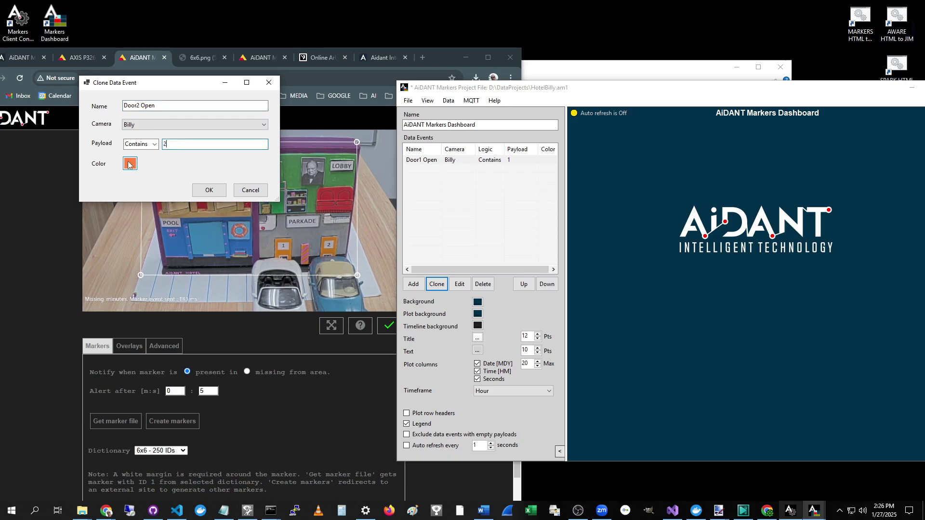
pyautogui.click(130, 163)
pyautogui.click(430, 176)
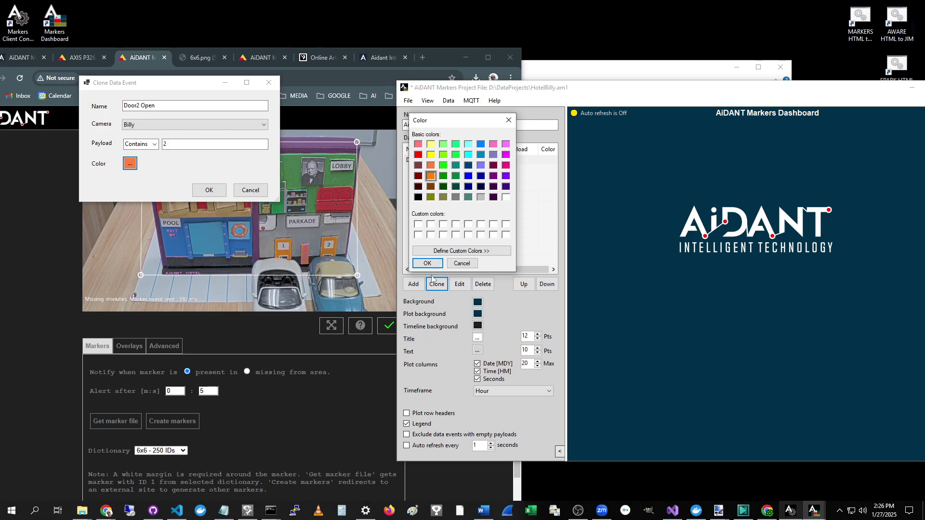
pyautogui.click(427, 264)
pyautogui.click(210, 190)
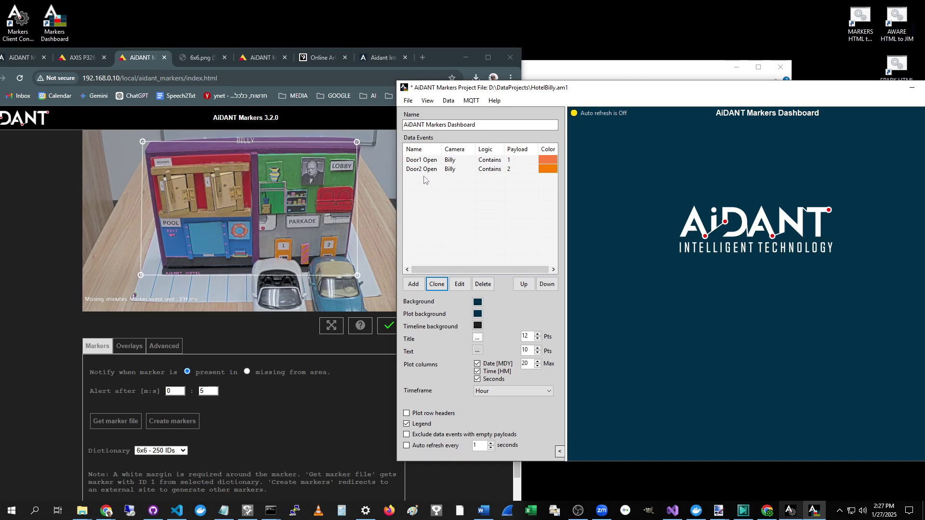
# Step: Add an 'Empty' data event for camera Billy with payload logic Is, a blank value, coloured black
pyautogui.click(407, 283)
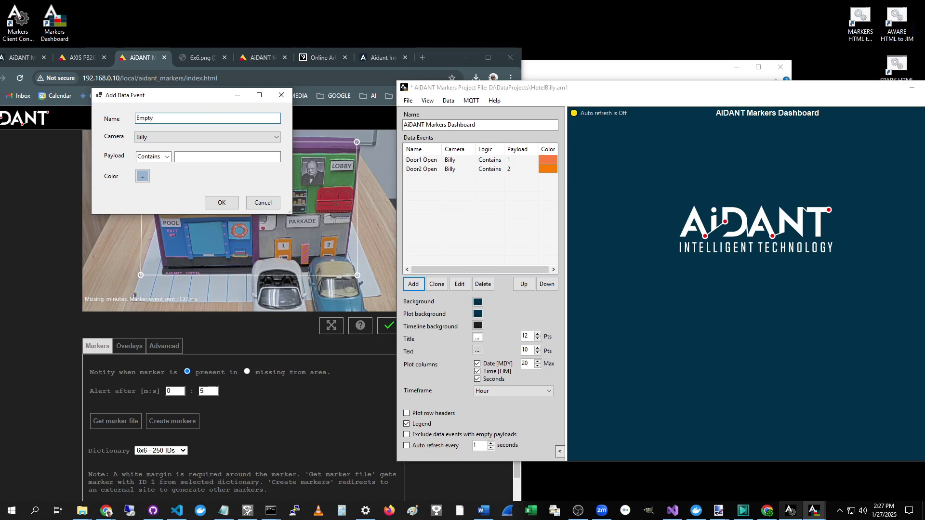
pyautogui.press('Tab')
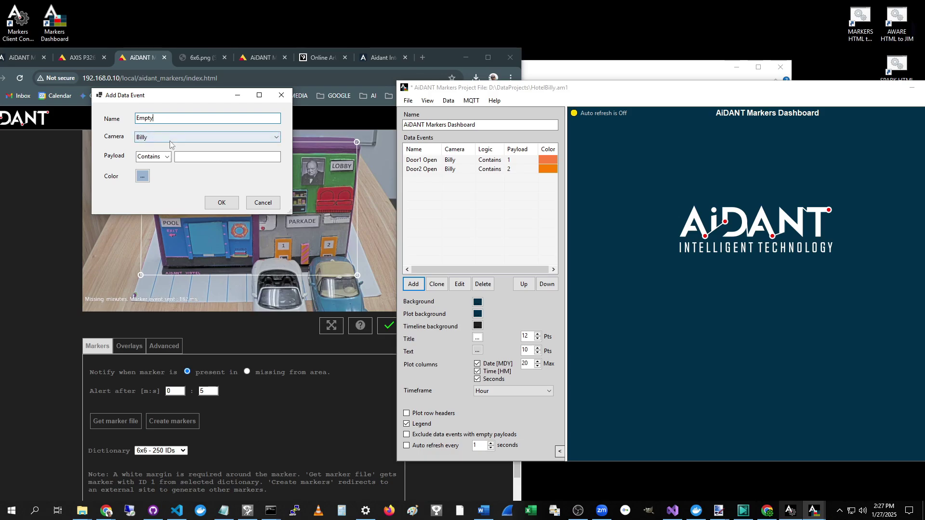
pyautogui.click(194, 159)
pyautogui.click(166, 156)
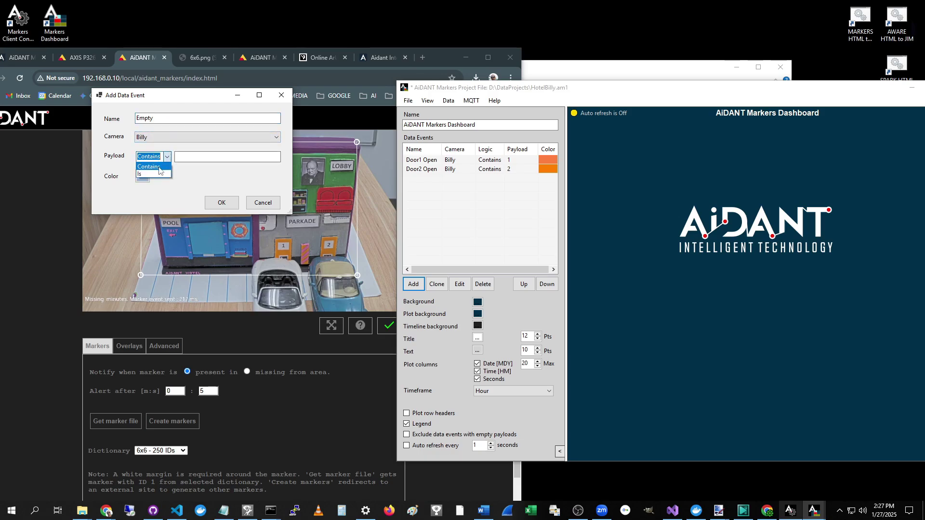
pyautogui.click(156, 175)
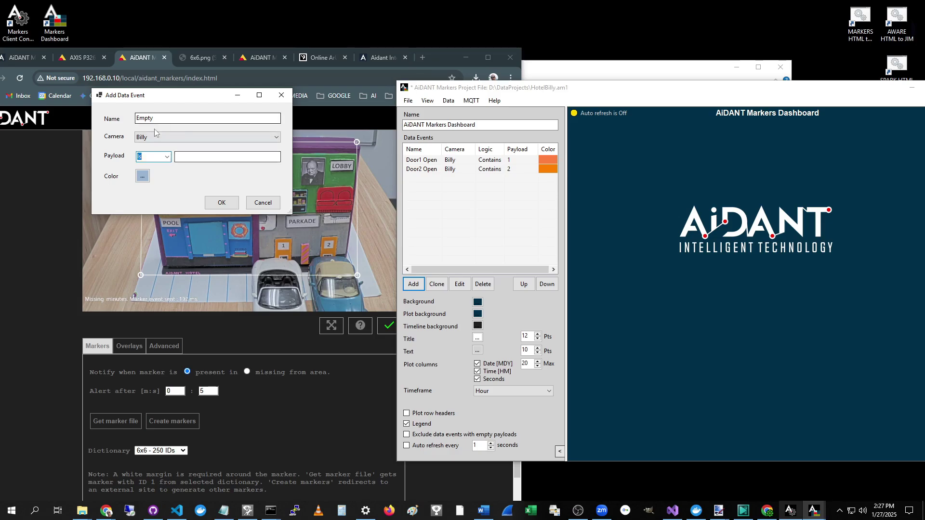
pyautogui.click(142, 176)
pyautogui.click(418, 197)
pyautogui.click(427, 263)
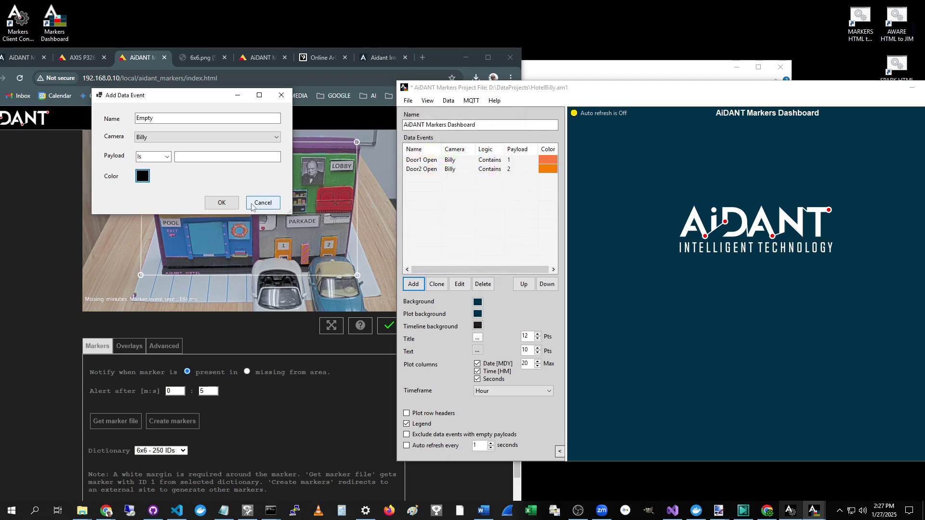
pyautogui.click(220, 204)
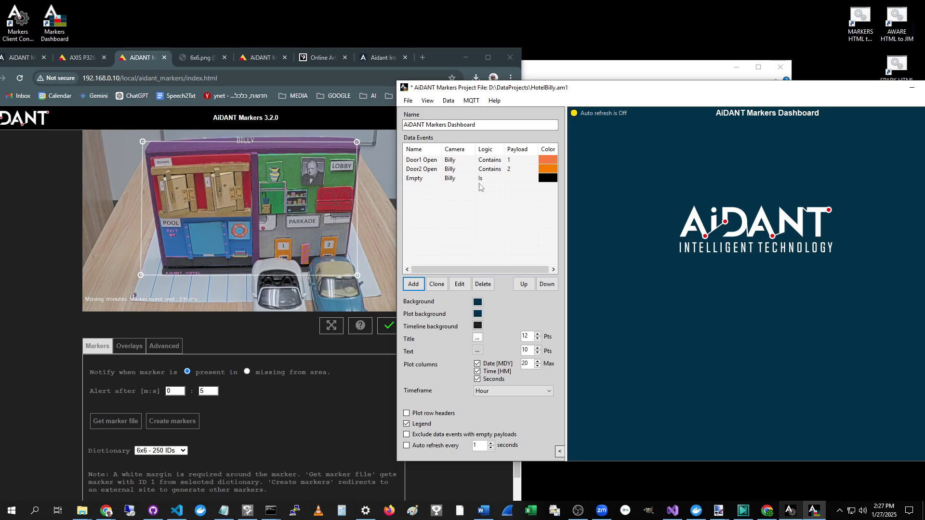
pyautogui.click(421, 181)
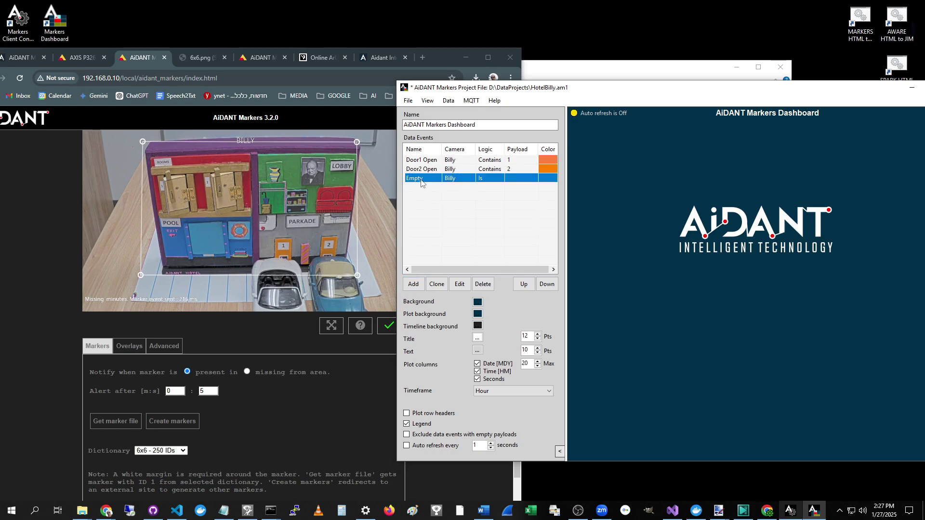
pyautogui.keyDown('ctrl'); pyautogui.click(421, 183); pyautogui.keyUp('ctrl')
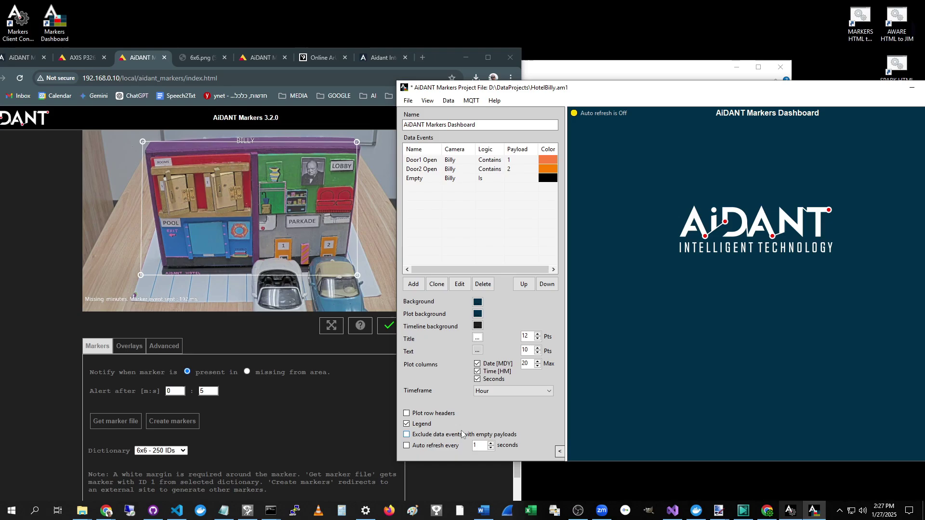
# Step: Save the project and dismiss the saved notice
pyautogui.click(408, 100)
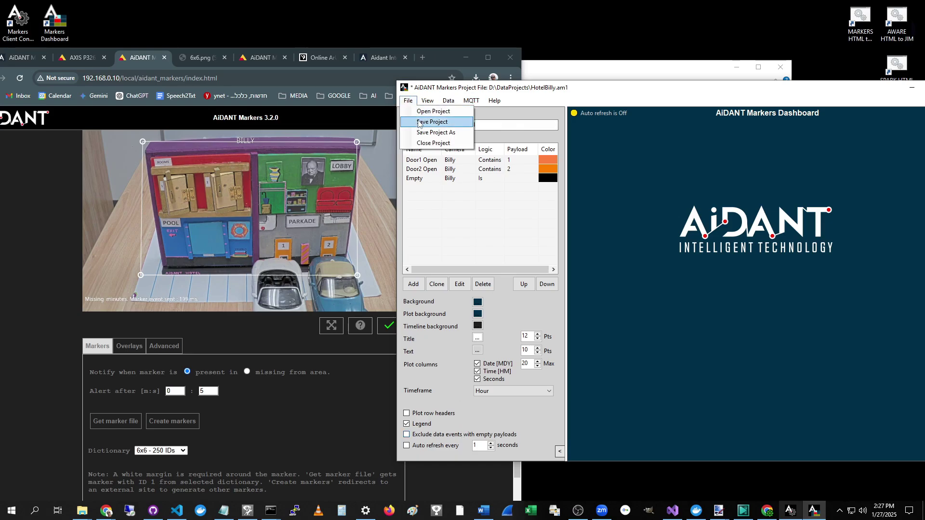
pyautogui.click(419, 122)
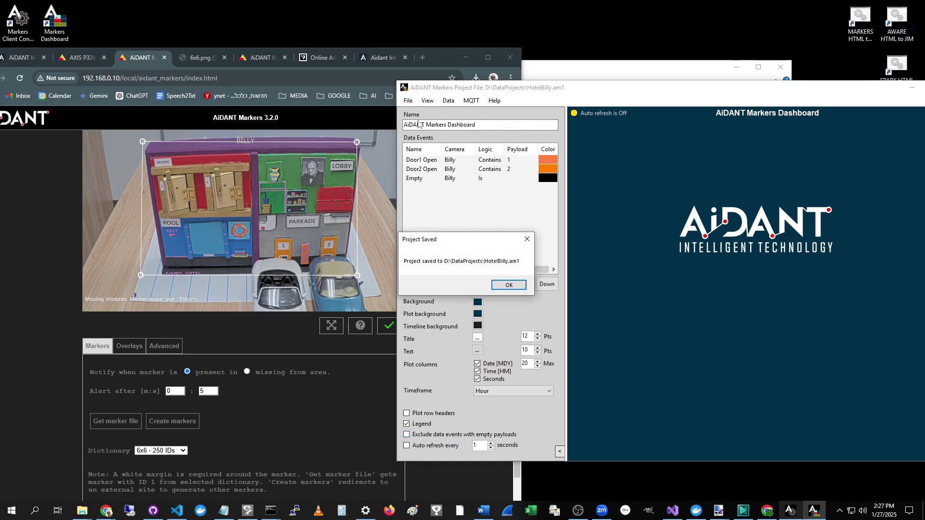
pyautogui.click(509, 285)
pyautogui.moveTo(618, 92); pyautogui.dragTo(563, 91)
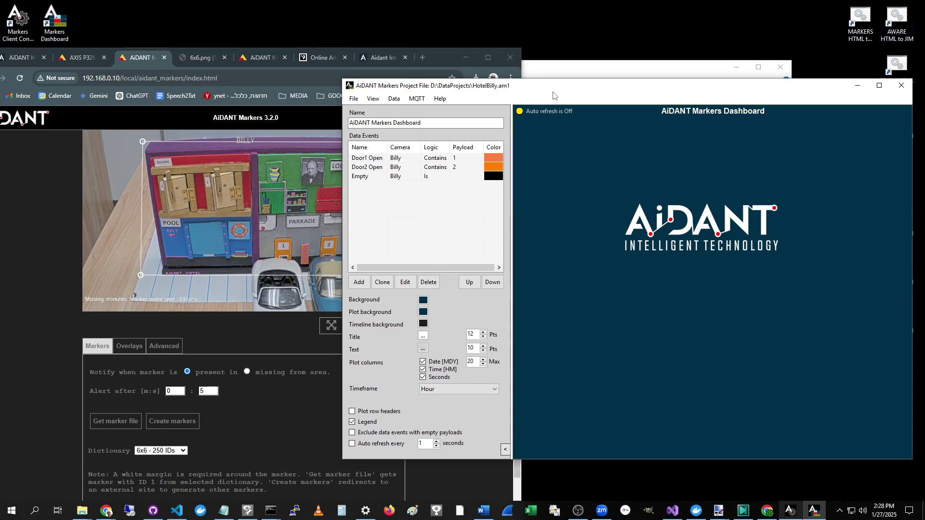
# Step: Review the stored JSON data file D:\Data\data1.json, then close it
pyautogui.click(396, 99)
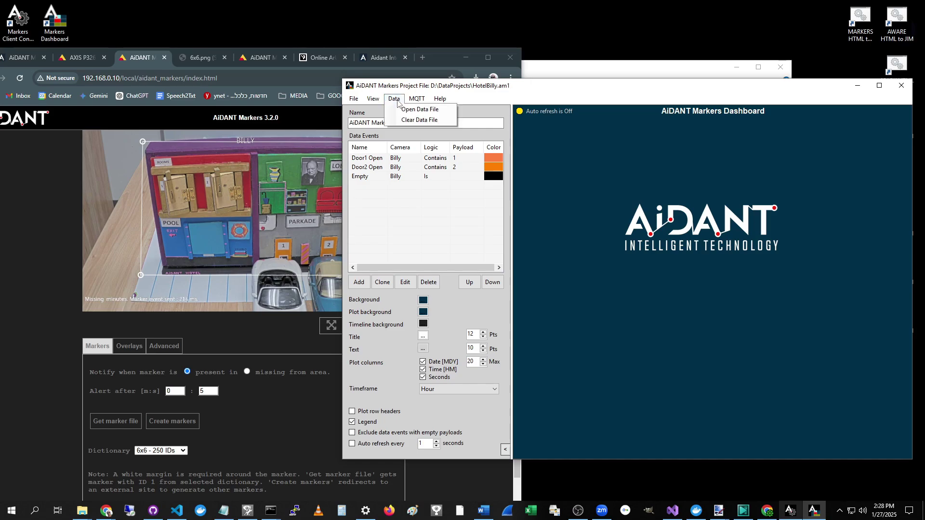
pyautogui.click(408, 110)
pyautogui.moveTo(0, 152); pyautogui.dragTo(46, 142)
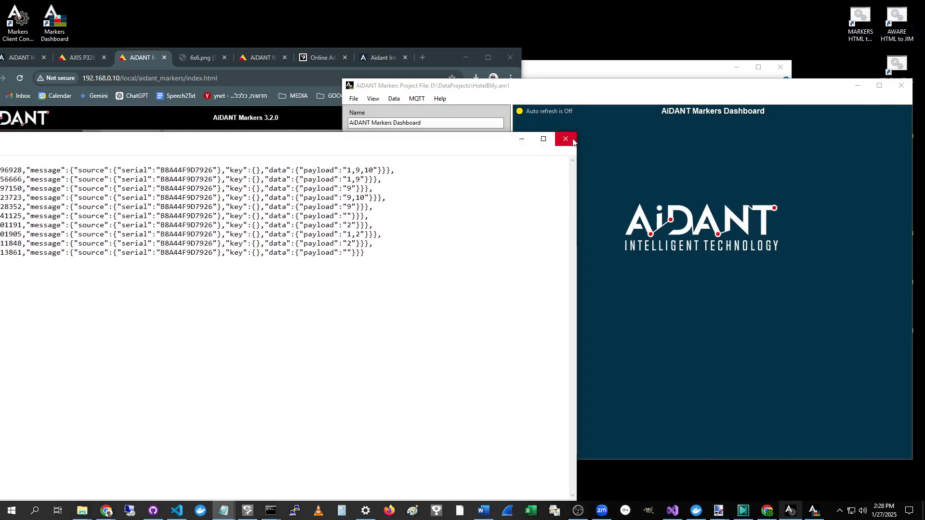
pyautogui.click(572, 141)
# Step: Clear all recorded MQTT data from the data file
pyautogui.click(393, 99)
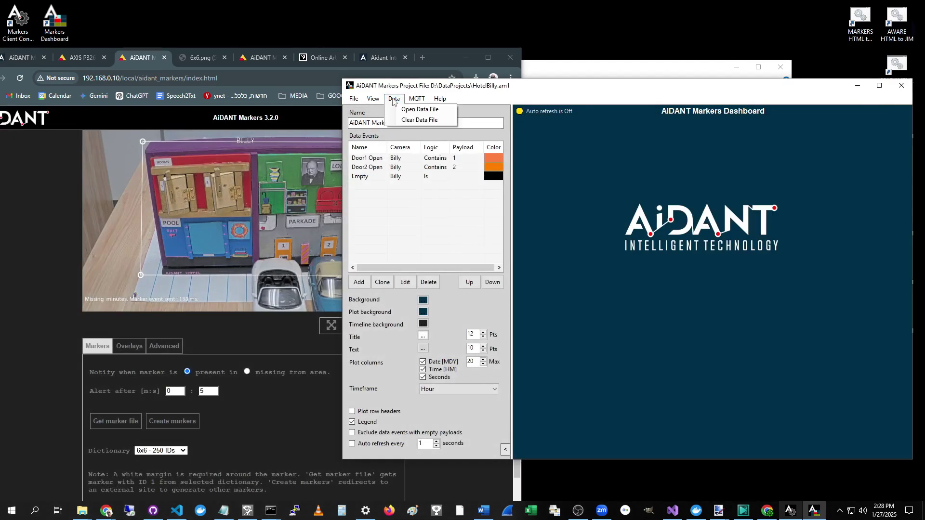
pyautogui.click(408, 120)
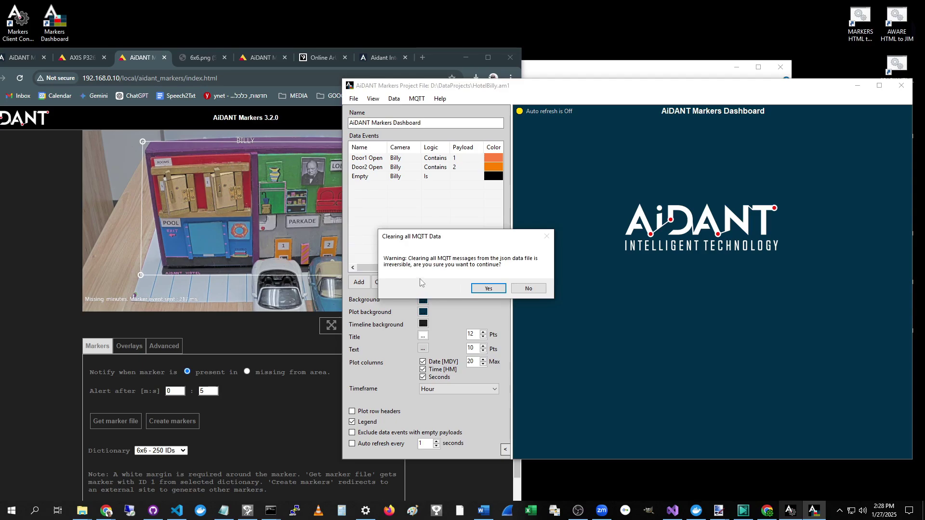
pyautogui.click(484, 289)
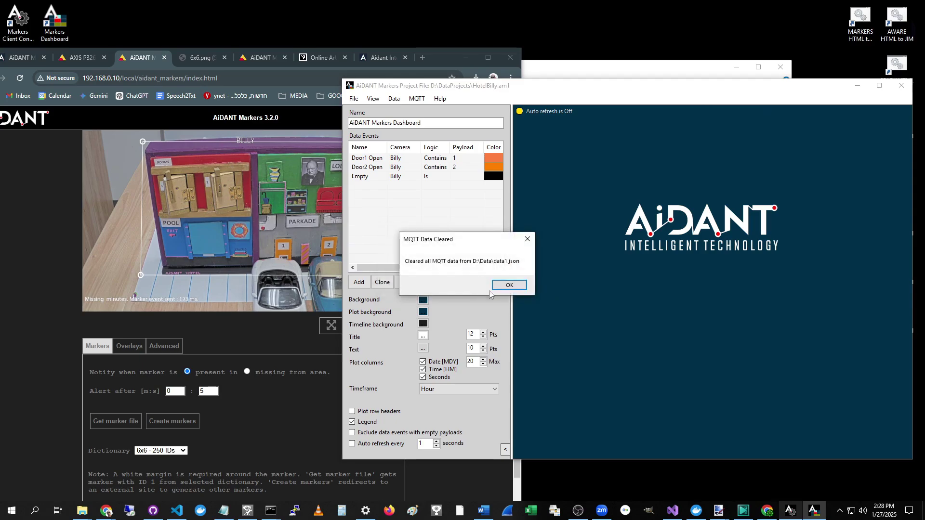
# Step: Dismiss the data-cleared notice and verify the data file now opens blank
pyautogui.click(496, 284)
pyautogui.click(394, 100)
pyautogui.click(400, 110)
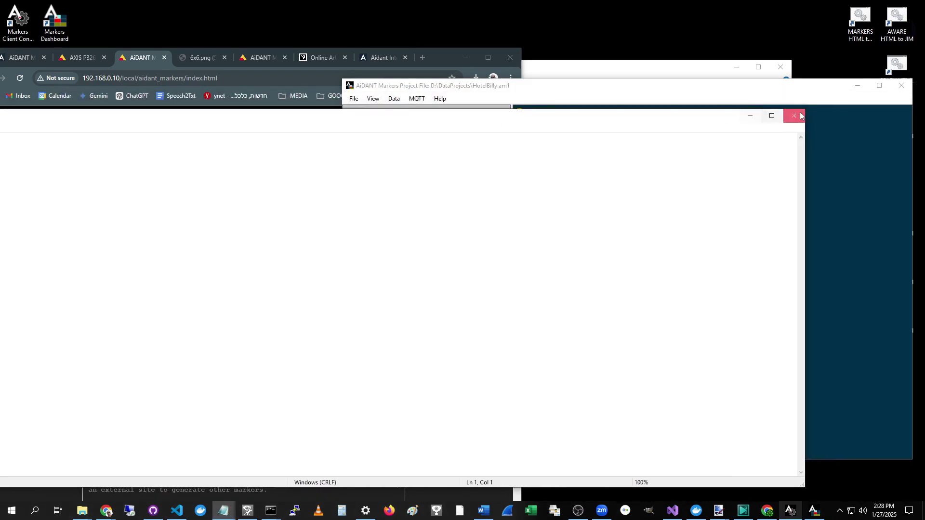
pyautogui.click(790, 118)
pyautogui.moveTo(633, 94); pyautogui.dragTo(656, 102)
pyautogui.click(396, 107)
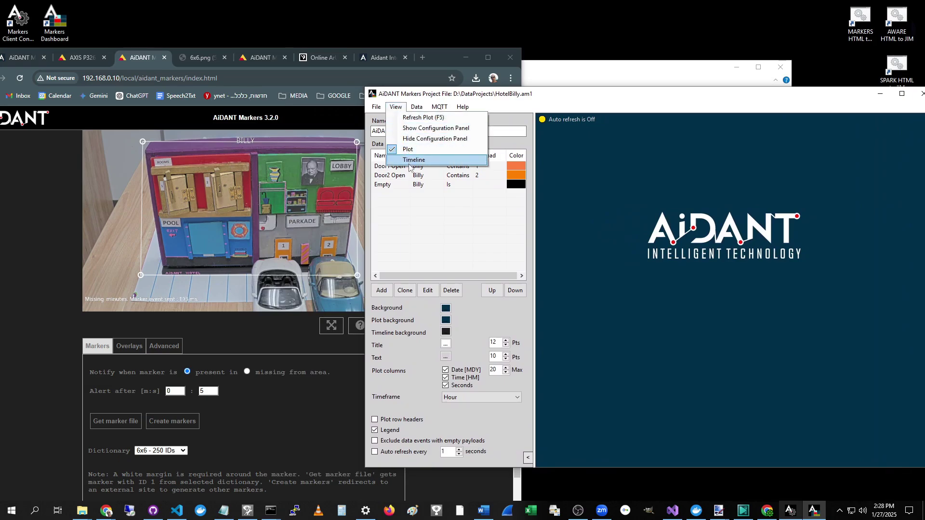
# Step: Refresh the plot with F5 so the Door1 Open event shows as an orange bar
pyautogui.click(456, 94)
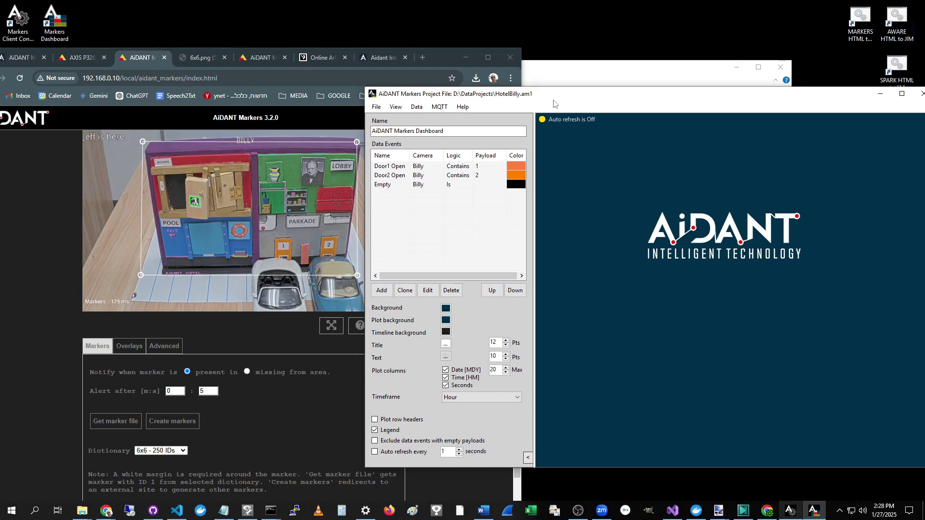
pyautogui.click(395, 107)
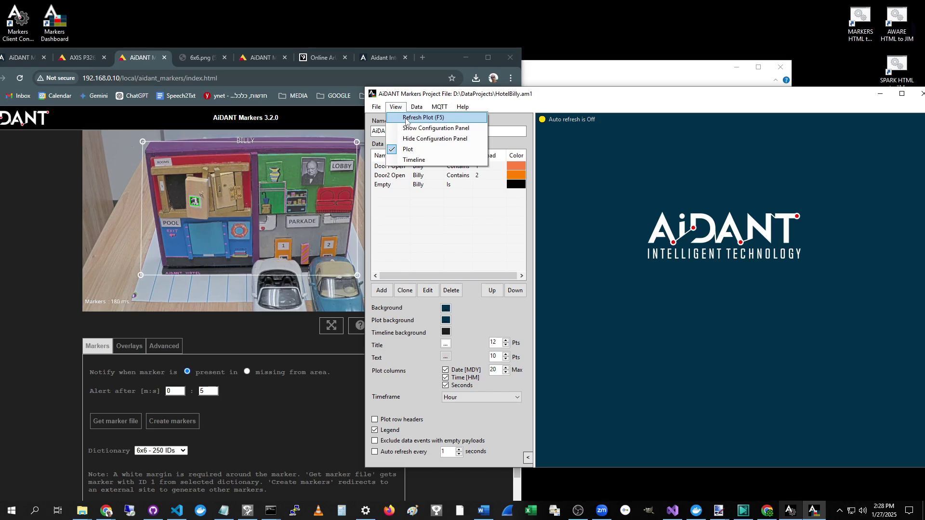
pyautogui.moveTo(606, 99); pyautogui.dragTo(582, 100)
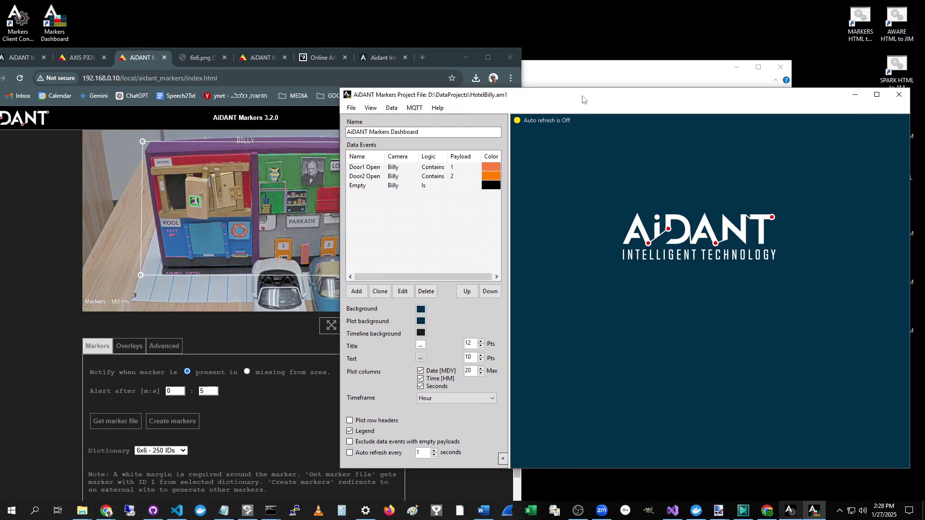
pyautogui.moveTo(583, 99); pyautogui.dragTo(574, 98)
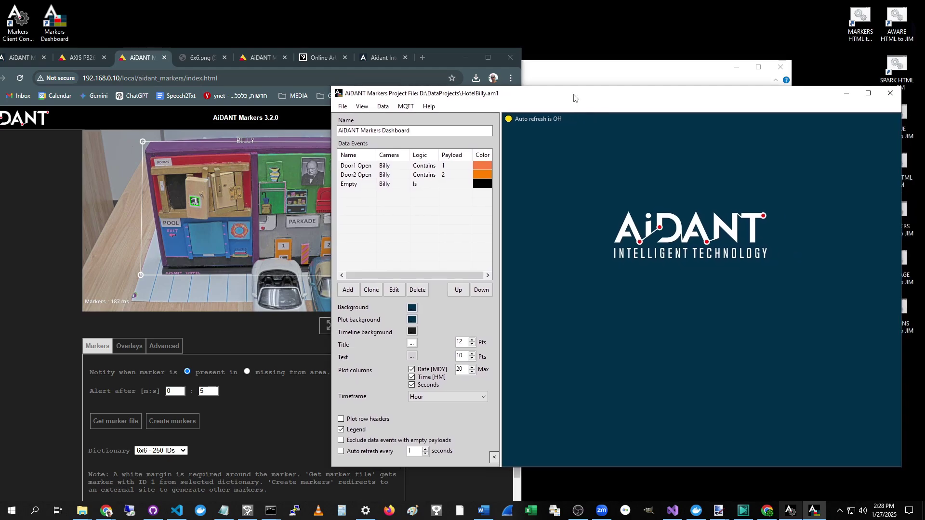
pyautogui.press('F5')
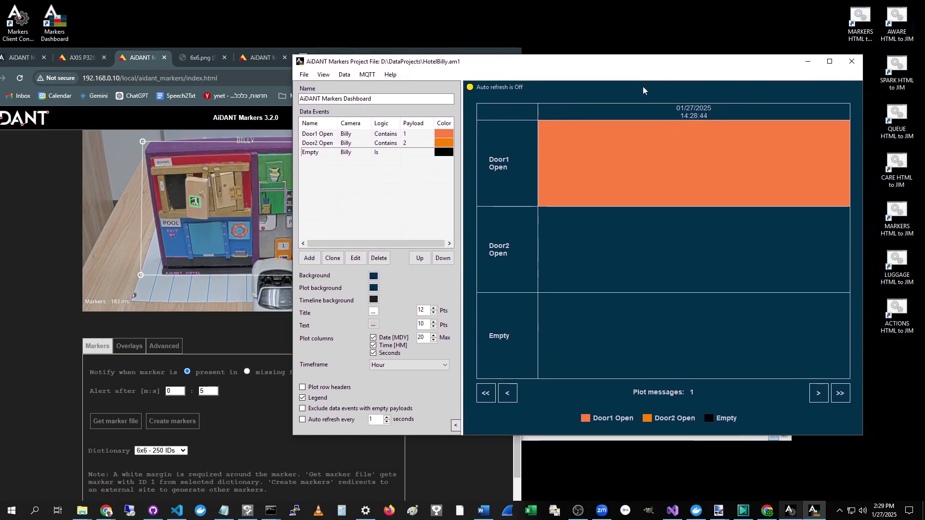
# Step: Refresh the plot repeatedly until it lists four messages, including Door2 Open and two Empty events
pyautogui.moveTo(690, 114)
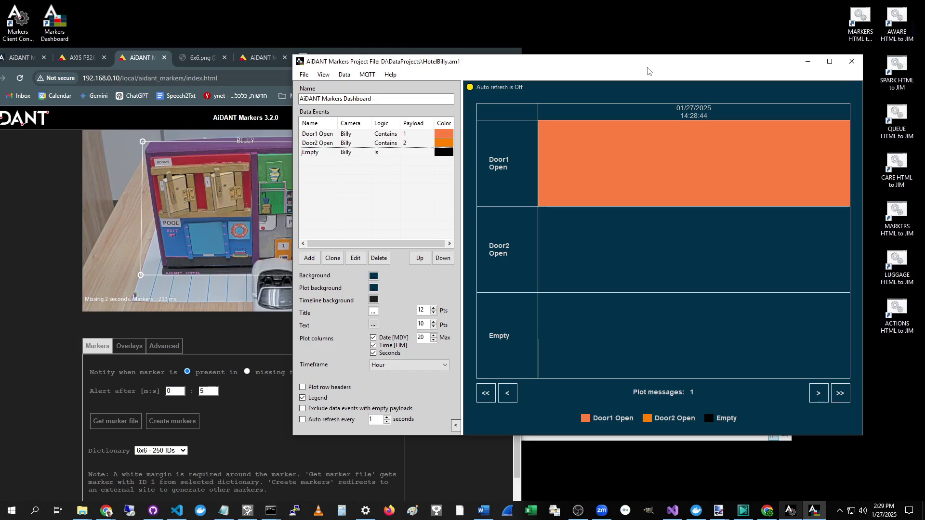
pyautogui.click(323, 74)
pyautogui.click(366, 83)
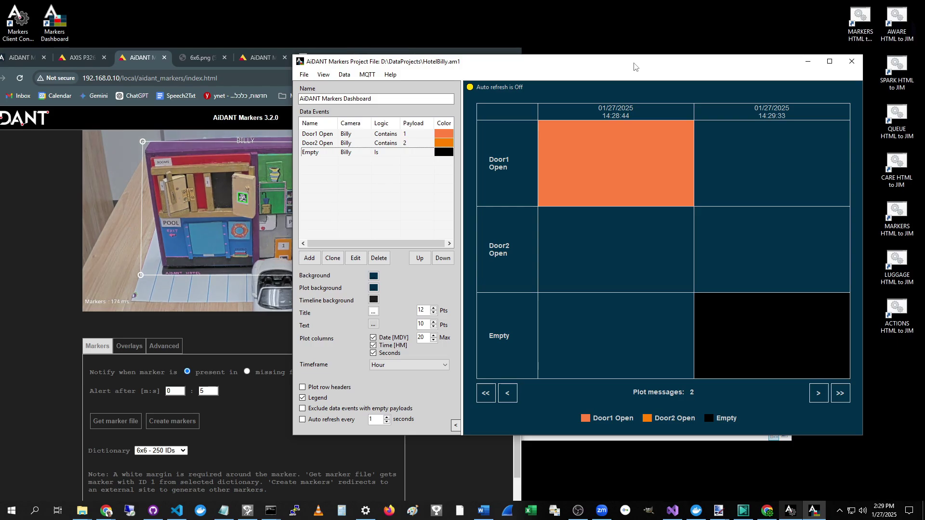
pyautogui.press('F5')
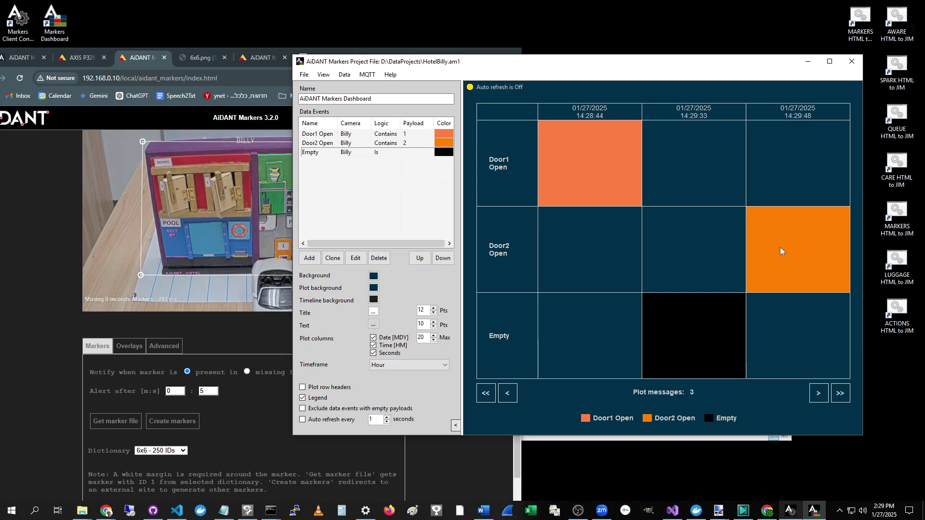
pyautogui.click(323, 74)
pyautogui.click(340, 82)
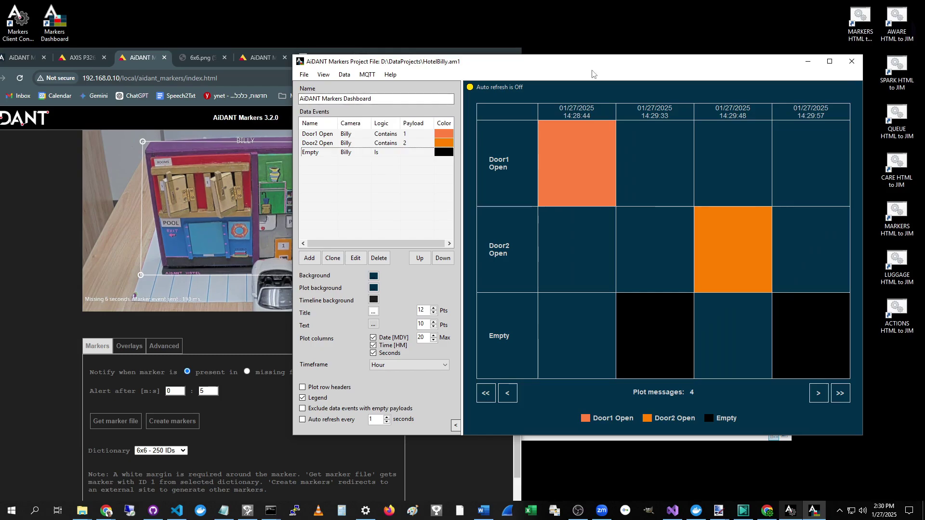
pyautogui.moveTo(593, 71); pyautogui.dragTo(588, 61)
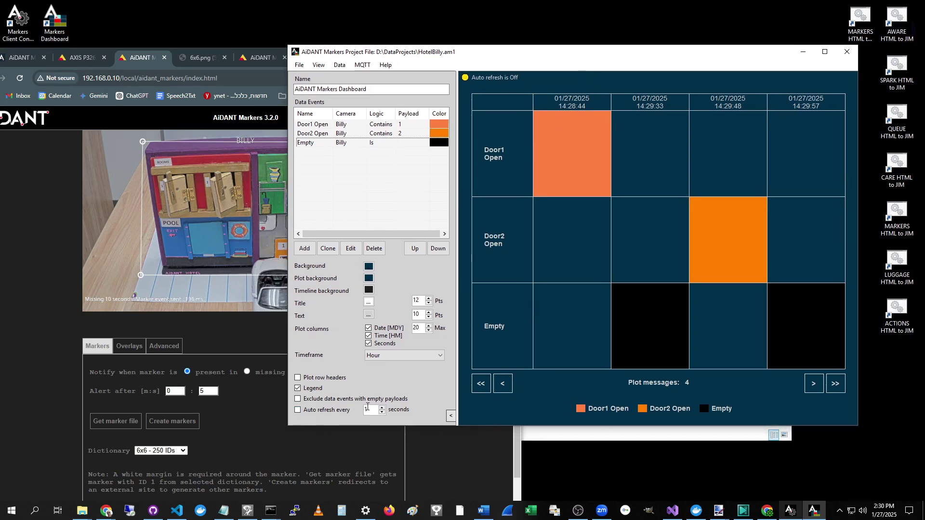
# Step: Enable 'Auto refresh every 1 seconds' so the plot updates from the live MQTT feed
pyautogui.click(299, 411)
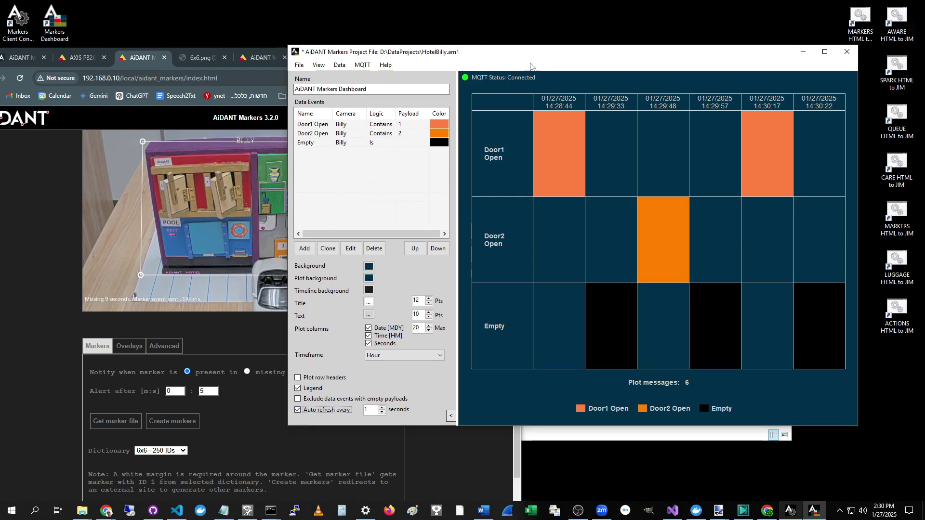
pyautogui.moveTo(529, 61); pyautogui.dragTo(551, 81)
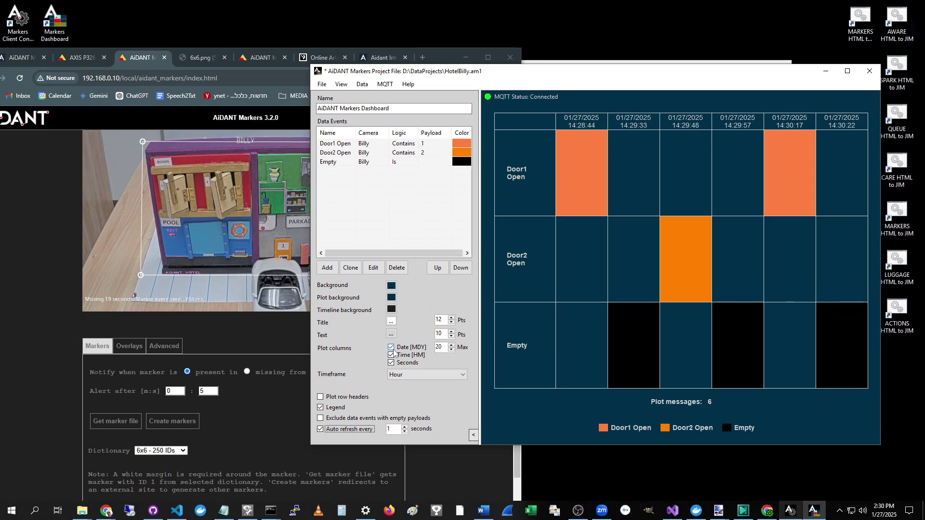
# Step: Try hiding seconds and times in the column headers, then restore both
pyautogui.click(391, 364)
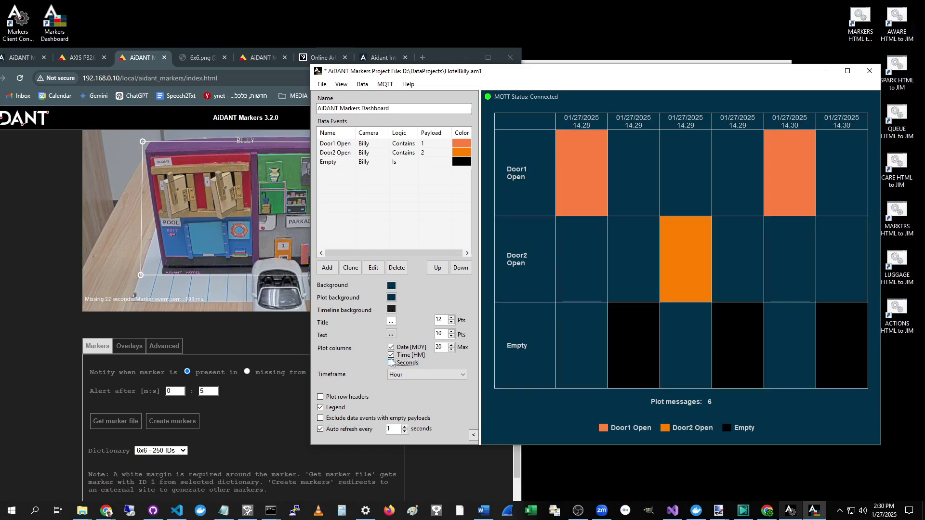
pyautogui.click(391, 355)
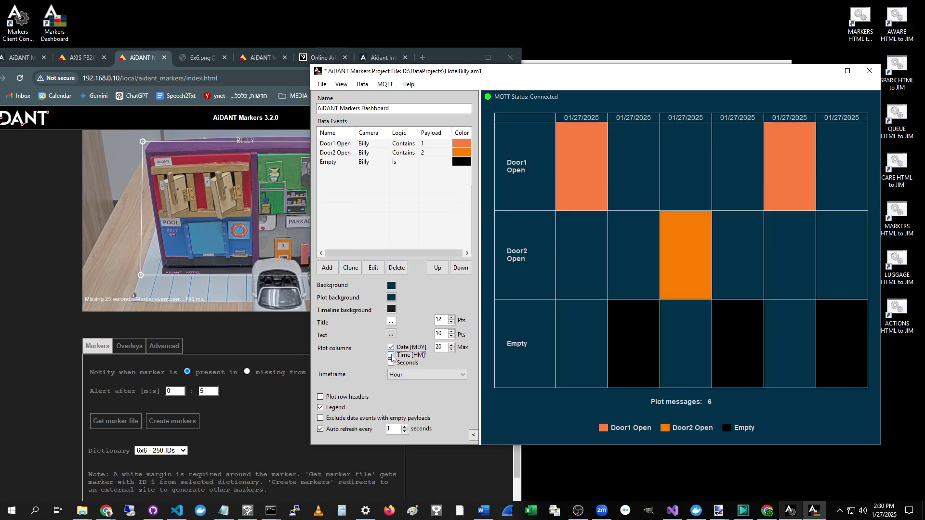
pyautogui.click(391, 355)
pyautogui.click(391, 364)
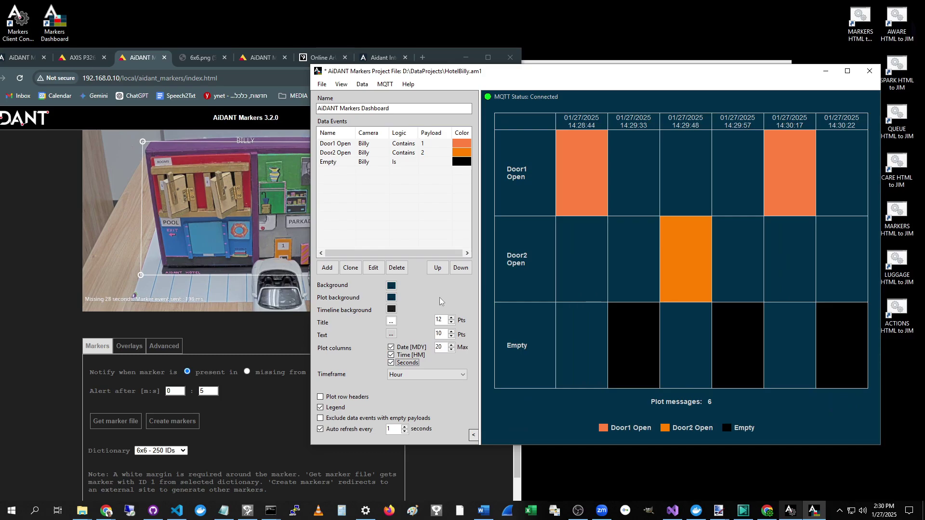
# Step: Show the dashboard name as a 14 pt pink chart title
pyautogui.click(403, 109)
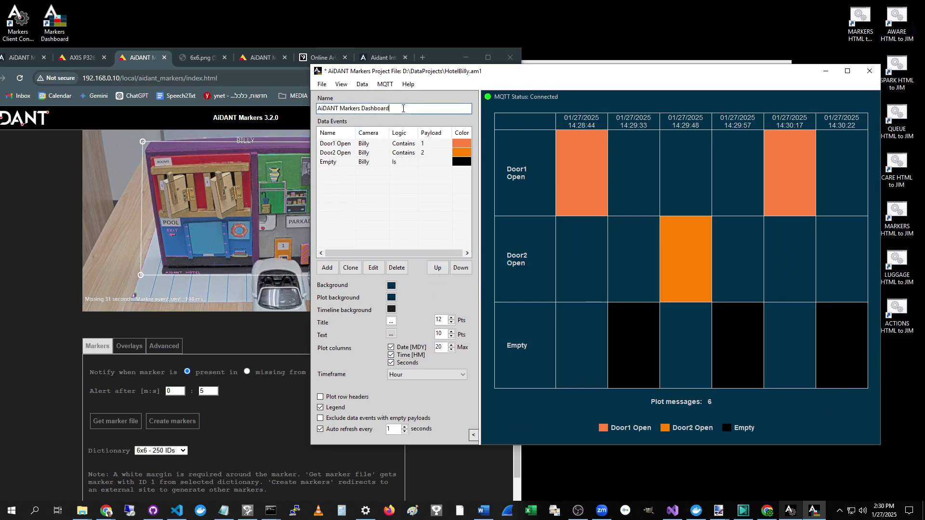
pyautogui.press('Return')
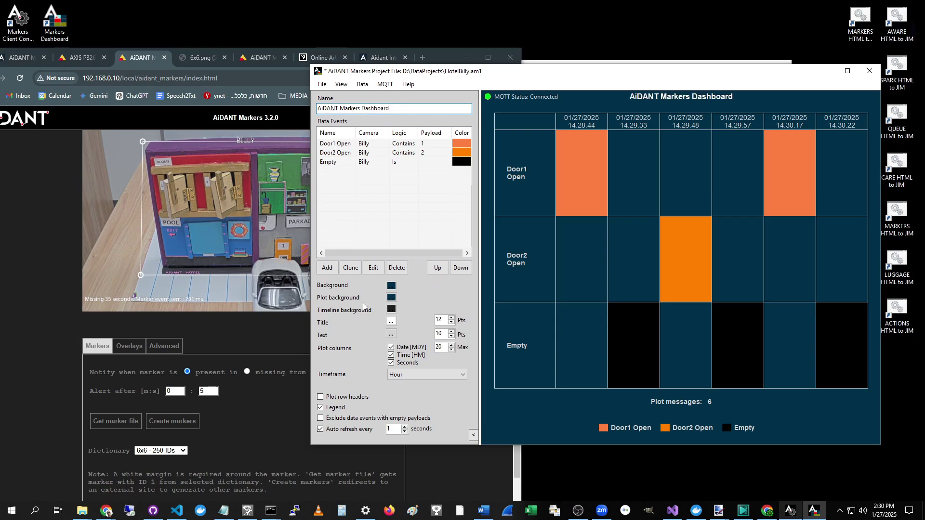
pyautogui.click(452, 318)
pyautogui.click(452, 318)
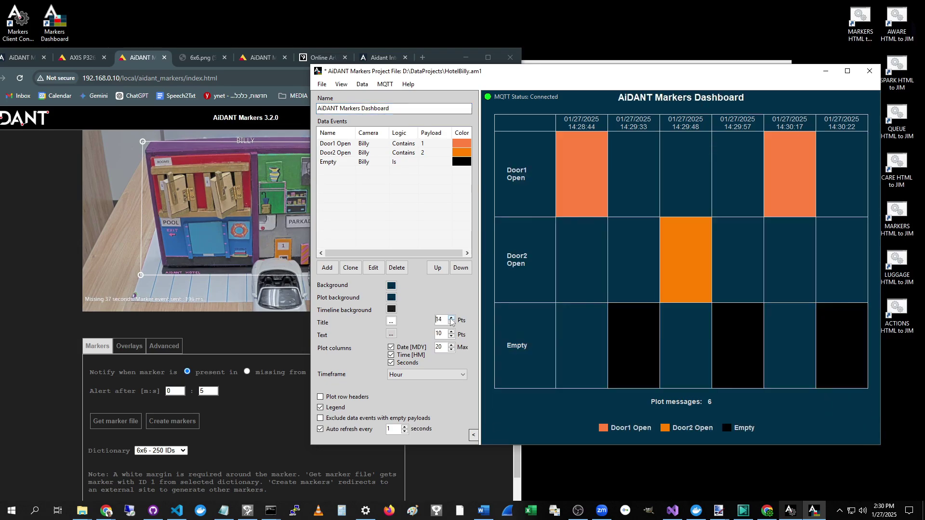
pyautogui.click(392, 321)
pyautogui.click(418, 144)
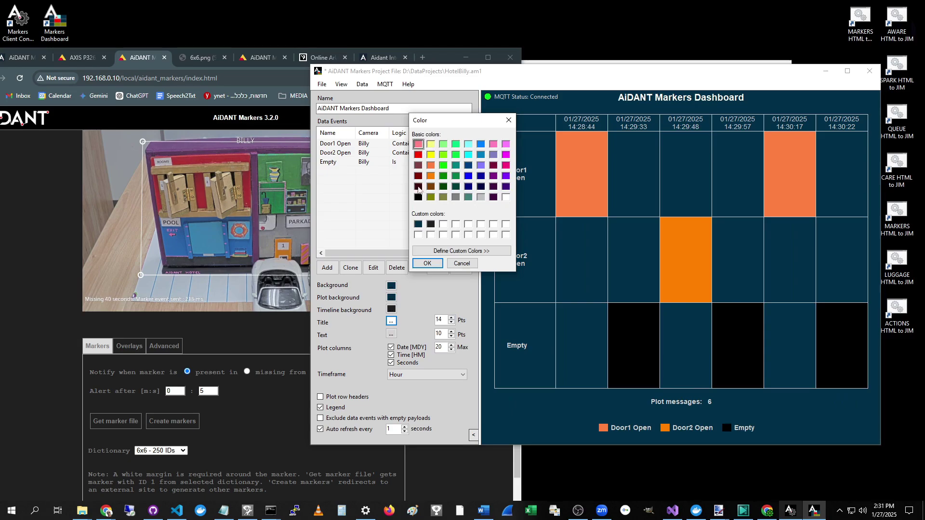
pyautogui.click(427, 263)
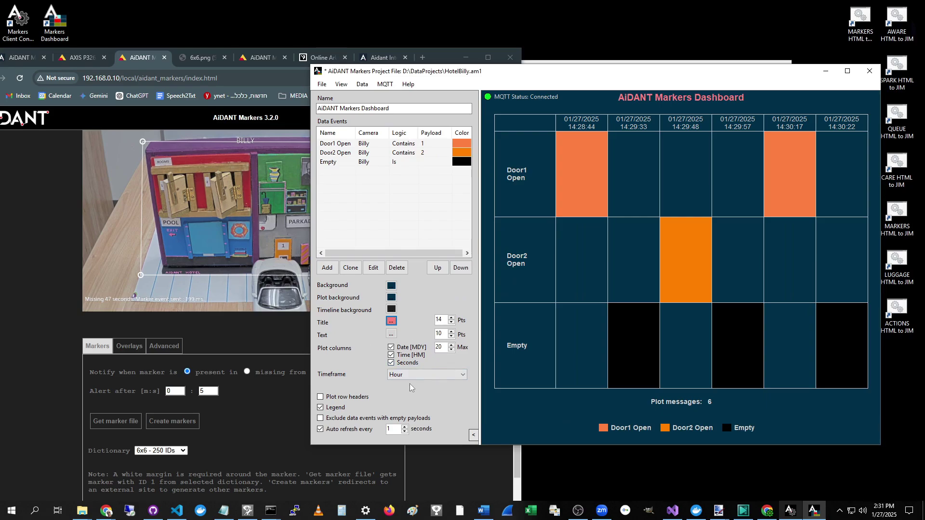
pyautogui.moveTo(597, 70); pyautogui.dragTo(570, 75)
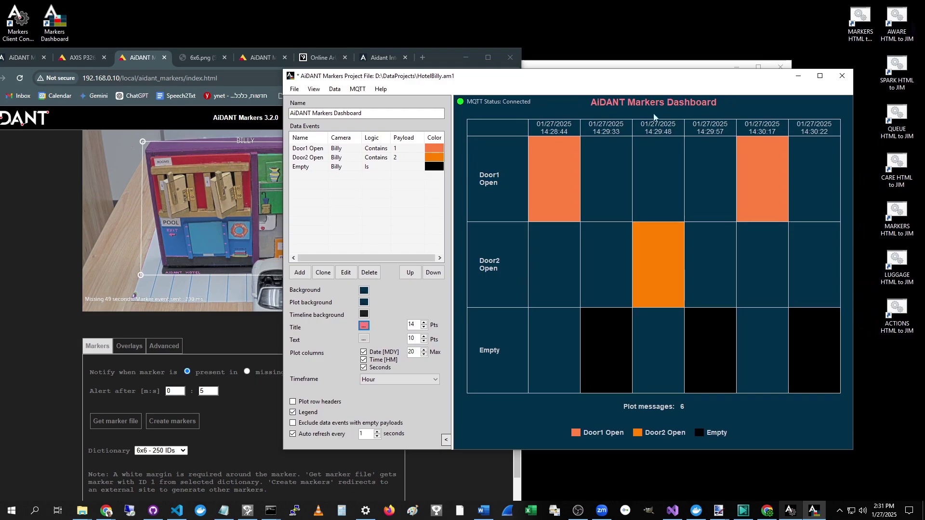
# Step: Display an Hour timeline beneath the plot grid, keeping both plot and timeline visible
pyautogui.click(314, 89)
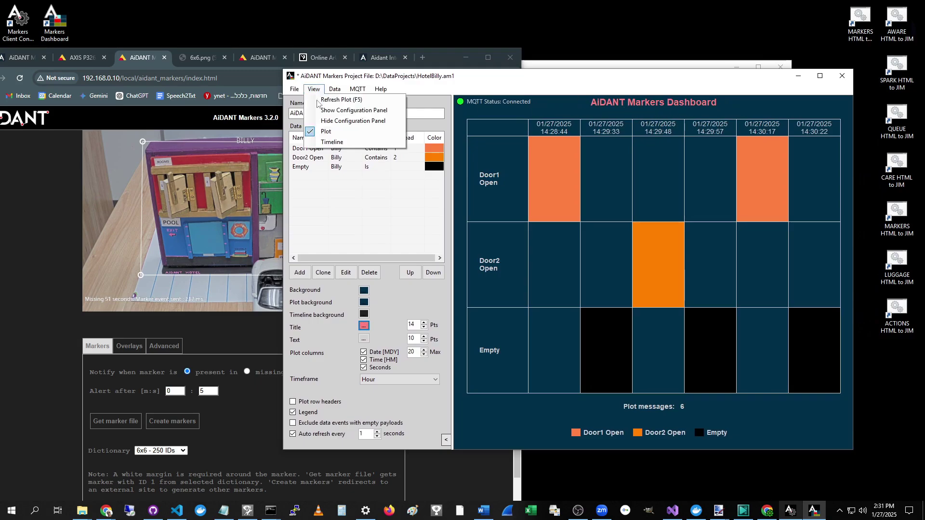
pyautogui.click(326, 132)
pyautogui.click(314, 89)
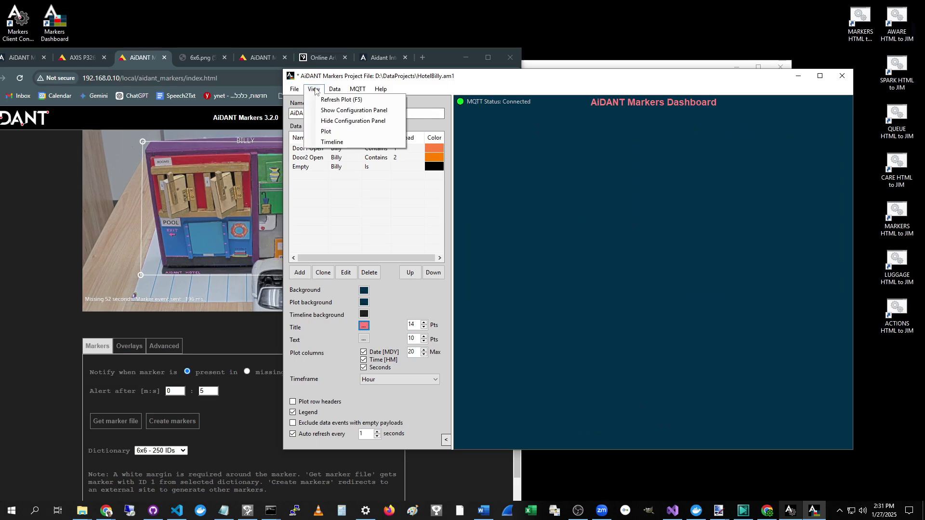
pyautogui.click(335, 142)
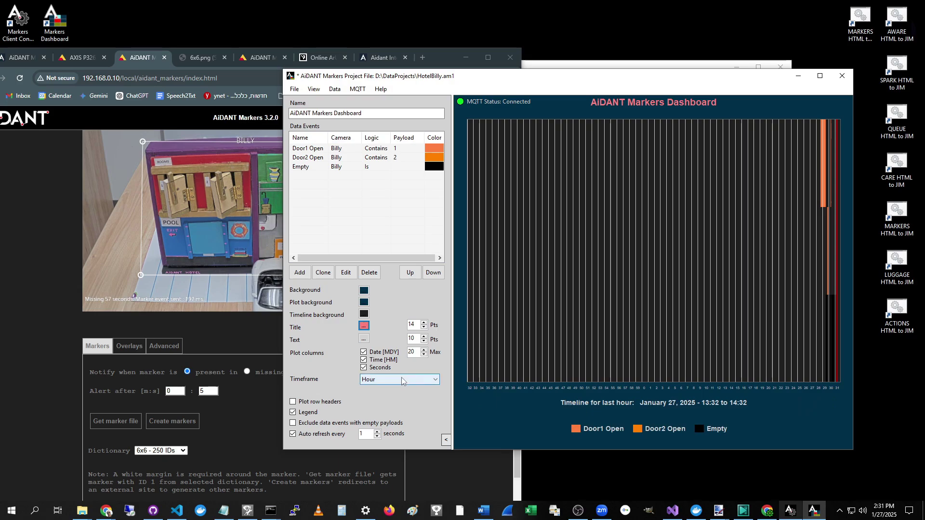
pyautogui.click(380, 382)
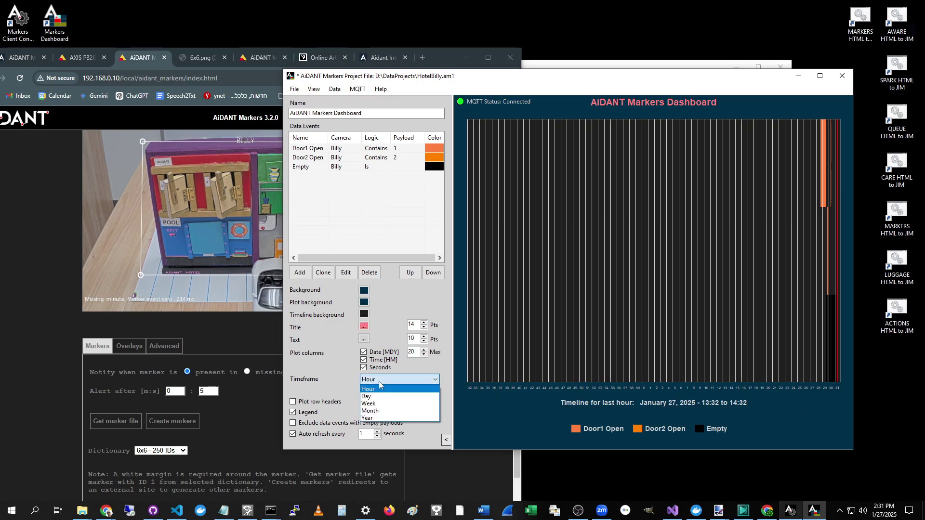
pyautogui.click(380, 383)
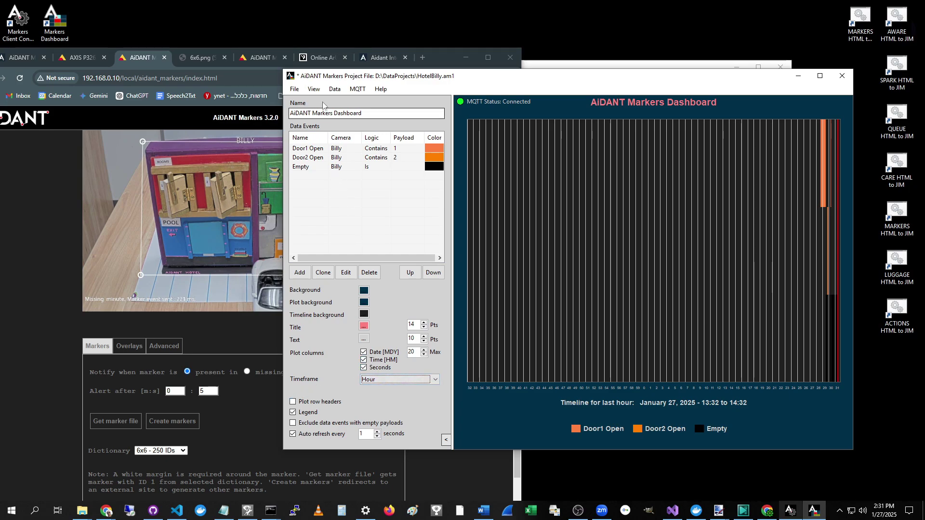
pyautogui.click(314, 89)
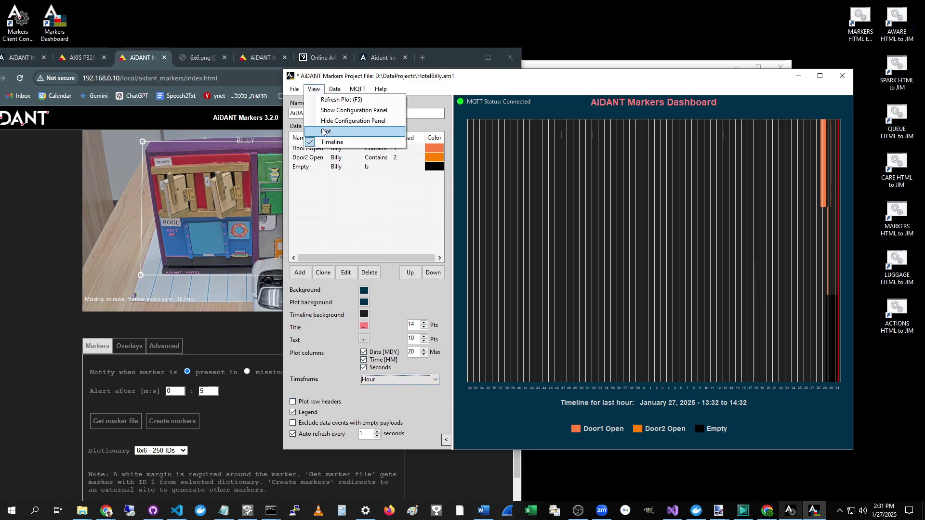
pyautogui.click(326, 132)
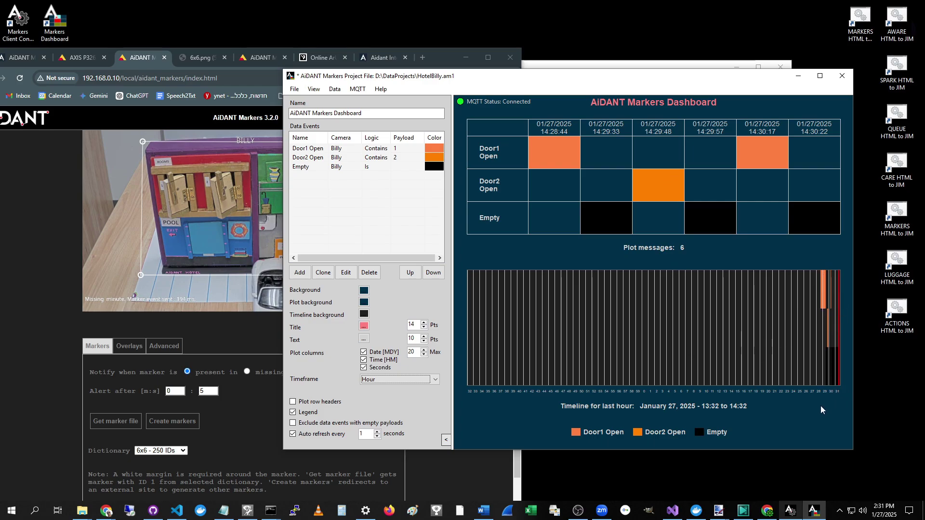
pyautogui.moveTo(562, 82); pyautogui.dragTo(694, 102)
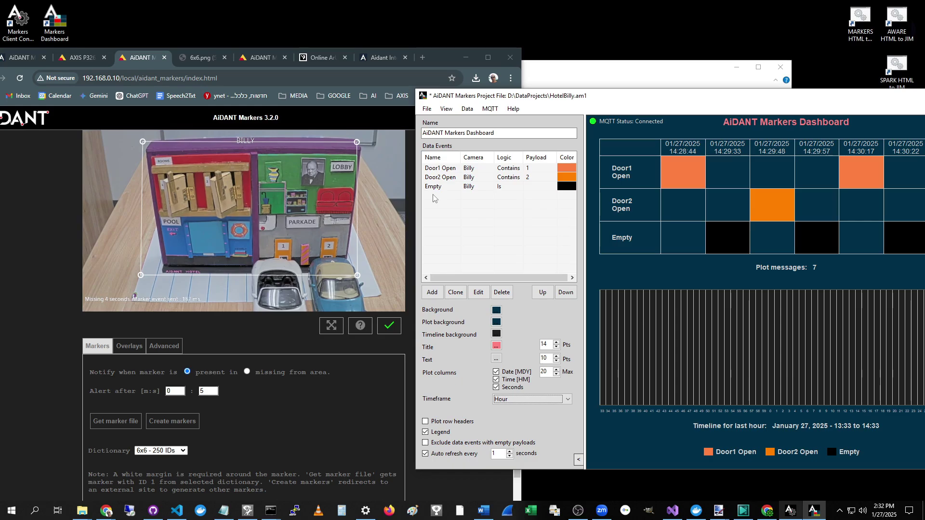
# Step: Add a red 'Silent Alarm' data event with payload Contains 3, then move the project window right
pyautogui.click(436, 289)
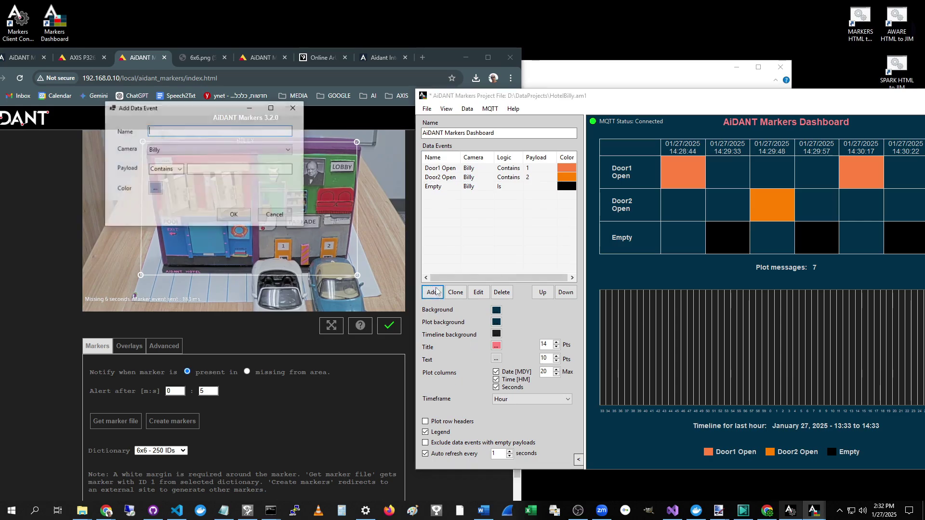
pyautogui.write('Sil')
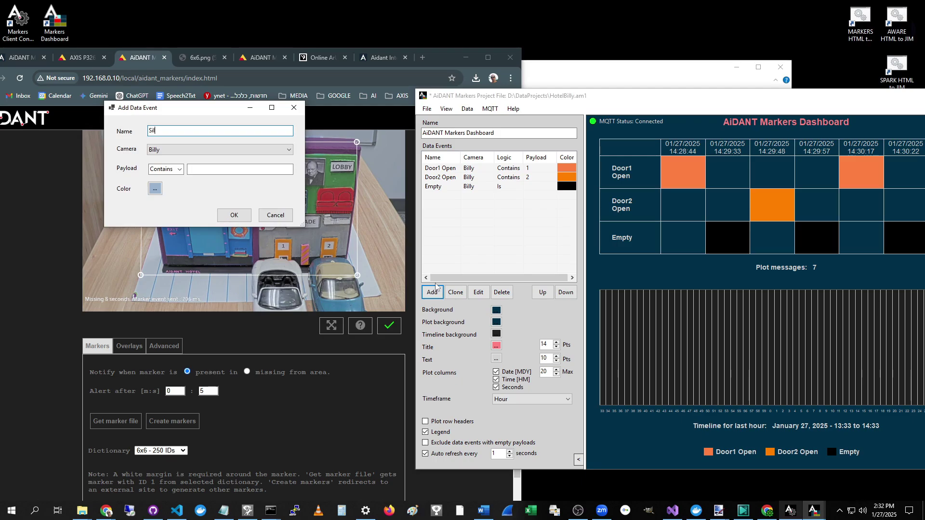
pyautogui.write('entAlarm')
pyautogui.press('Left')
pyautogui.click(250, 169)
pyautogui.click(155, 189)
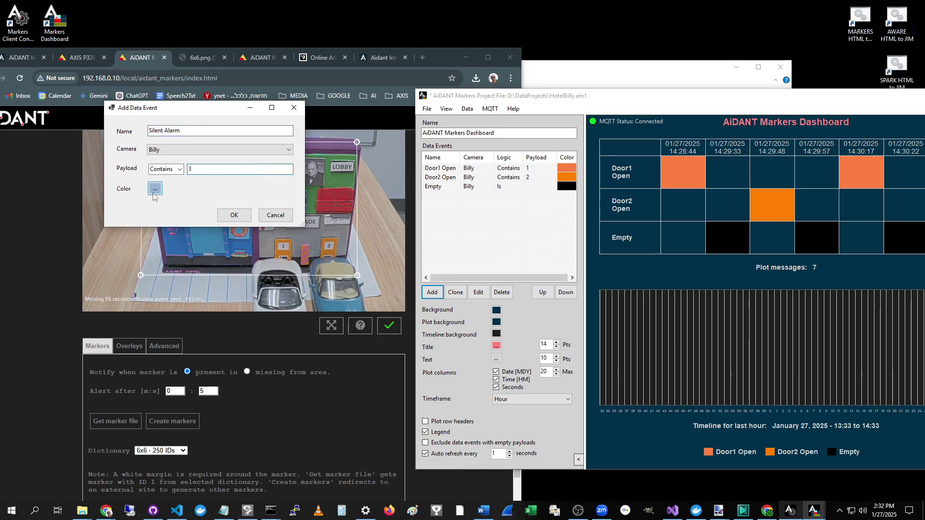
pyautogui.click(418, 155)
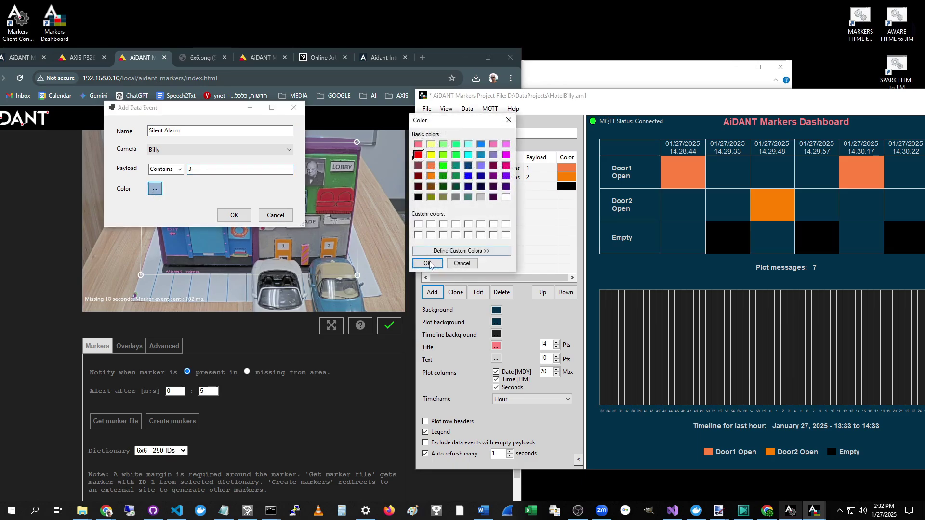
pyautogui.click(427, 263)
pyautogui.click(227, 216)
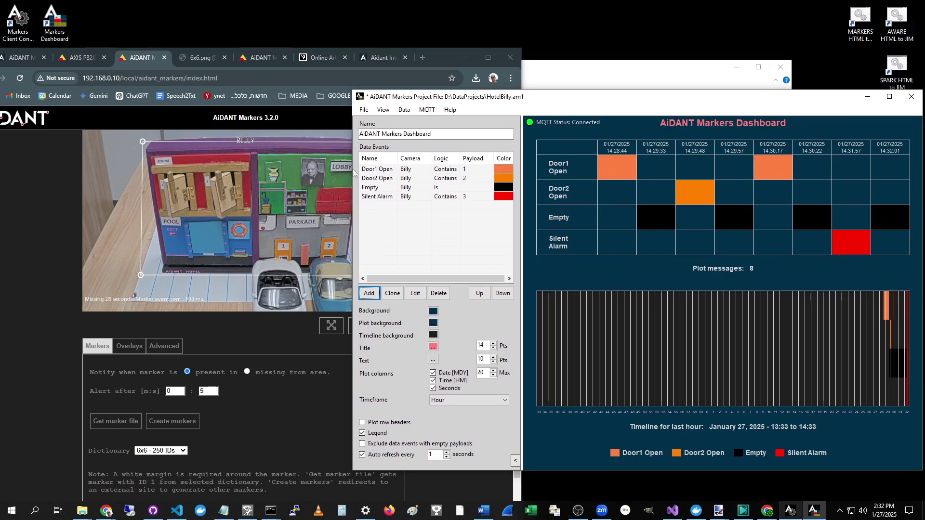
pyautogui.moveTo(543, 102); pyautogui.dragTo(601, 103)
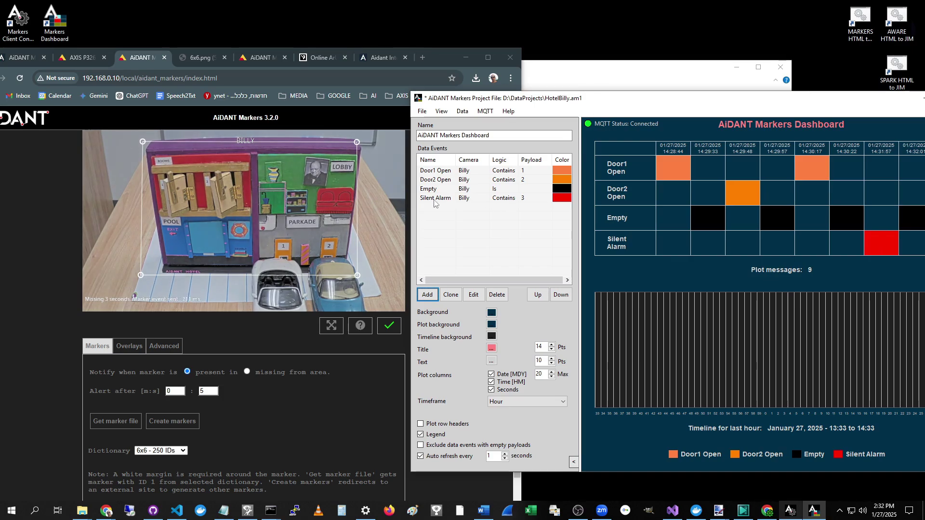
pyautogui.click(435, 199)
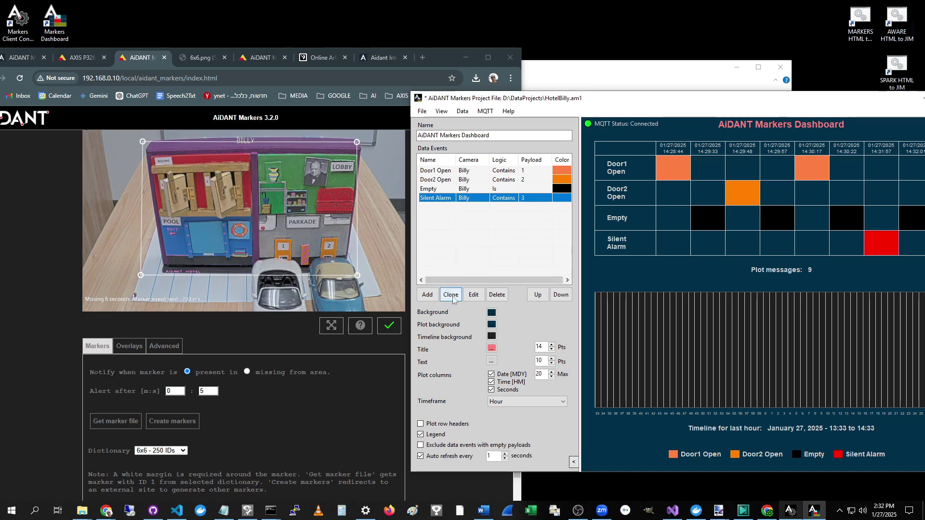
# Step: Clone Silent Alarm into a pink 'Painting Missing' event for camera Billy with payload 4
pyautogui.click(451, 295)
pyautogui.write('P')
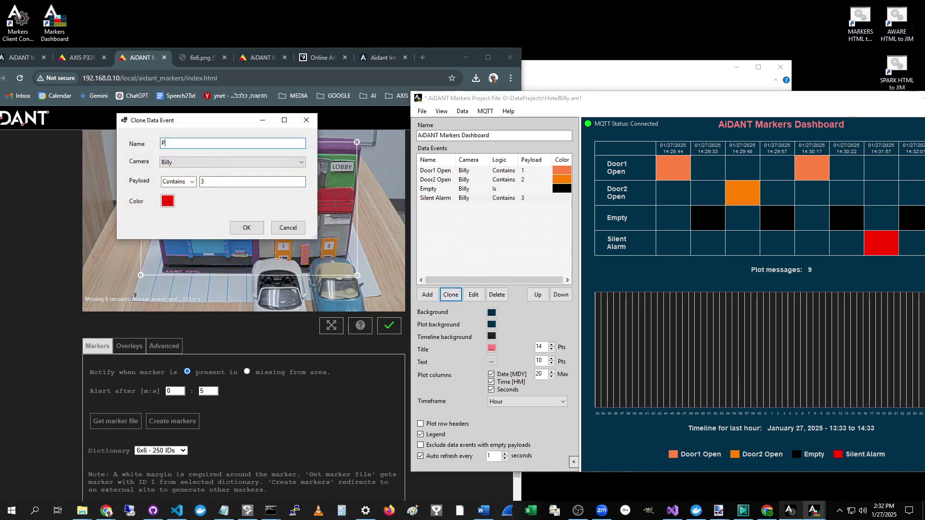
pyautogui.write('ainting Missing')
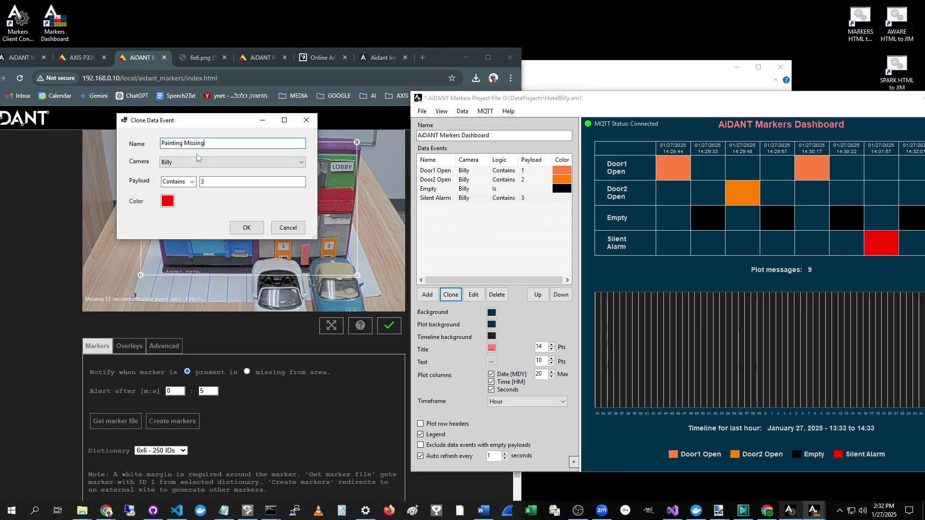
pyautogui.click(185, 166)
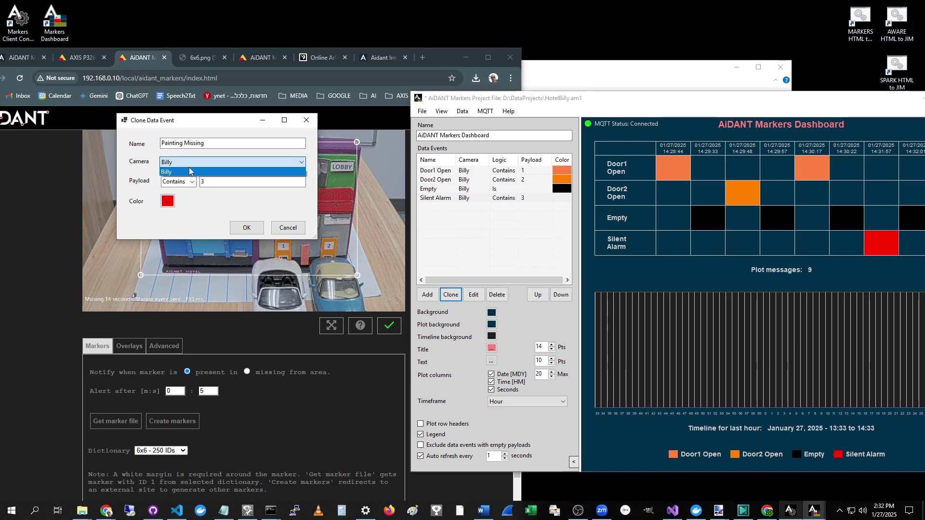
pyautogui.click(188, 167)
pyautogui.click(228, 180)
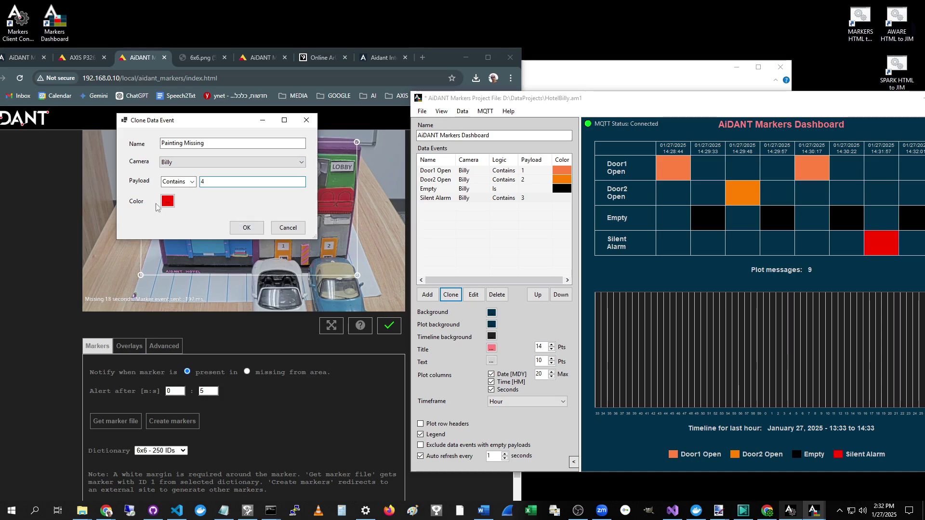
pyautogui.click(168, 201)
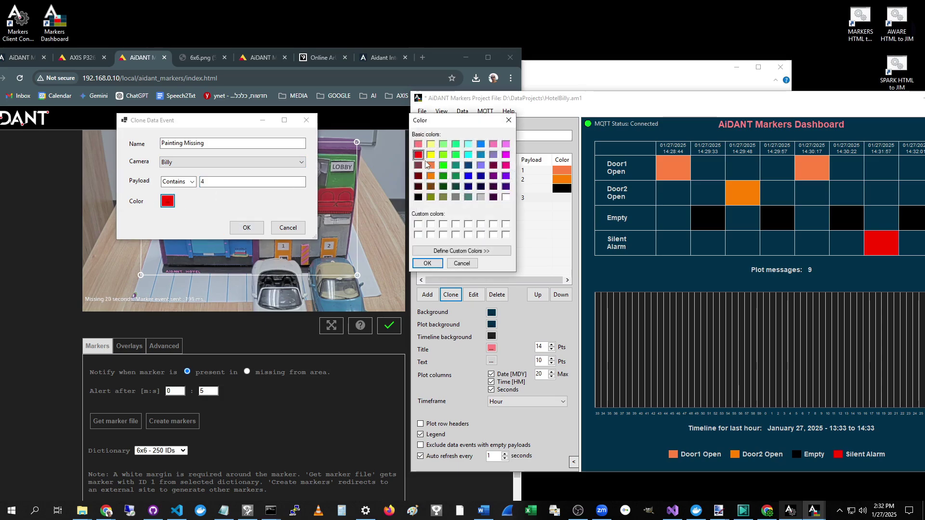
pyautogui.click(419, 145)
pyautogui.click(427, 263)
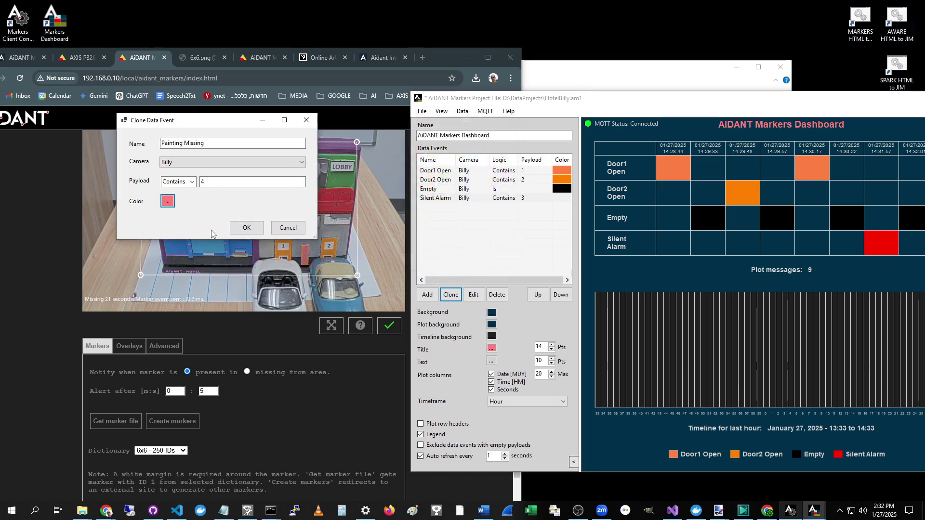
pyautogui.click(245, 229)
# Step: Bring the camera page to the front and widen it over the dashboard
pyautogui.moveTo(694, 103); pyautogui.dragTo(634, 94)
pyautogui.click(53, 274)
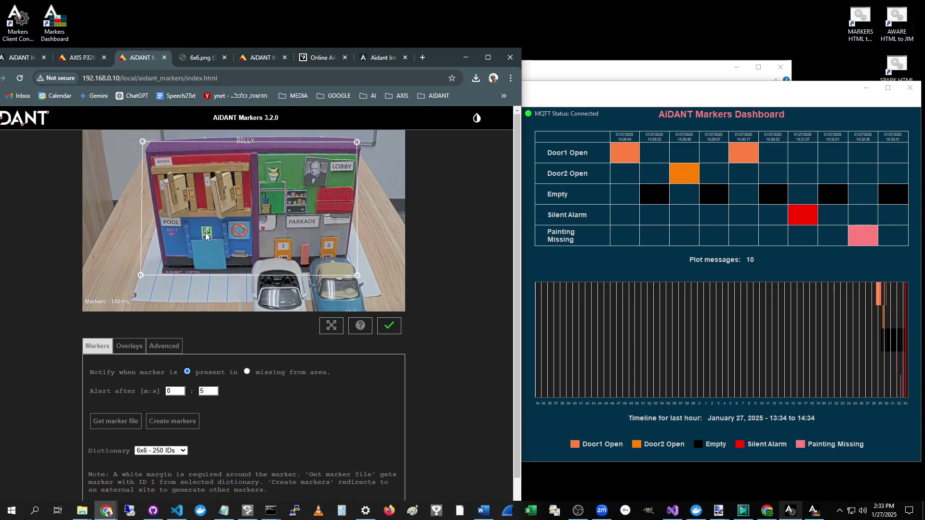
pyautogui.moveTo(521, 296); pyautogui.dragTo(759, 292)
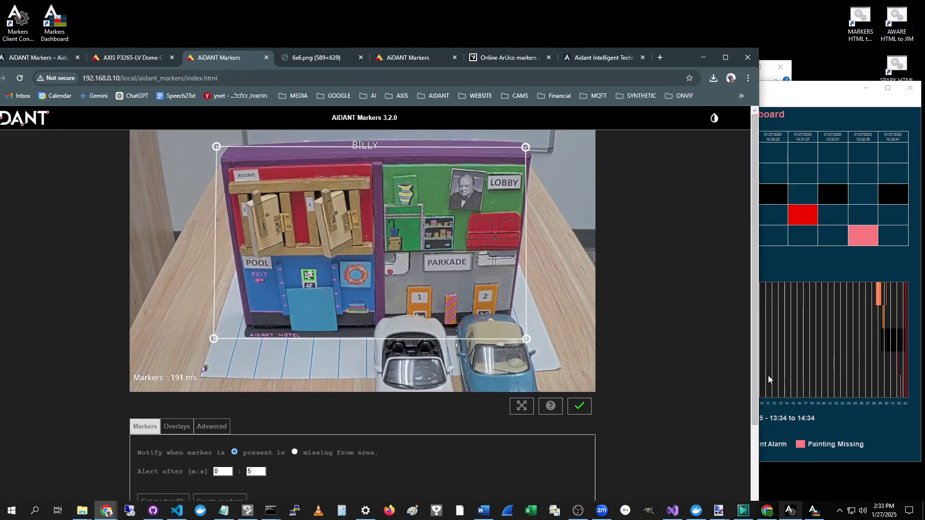
# Step: Clone the Painting Missing event and name the copy 'Pool level LOW'
pyautogui.moveTo(759, 380); pyautogui.dragTo(452, 380)
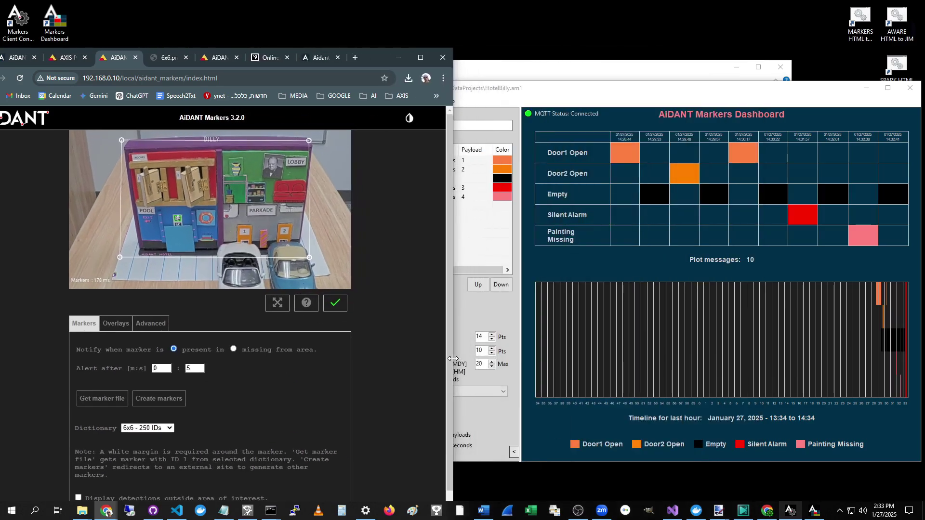
pyautogui.click(581, 90)
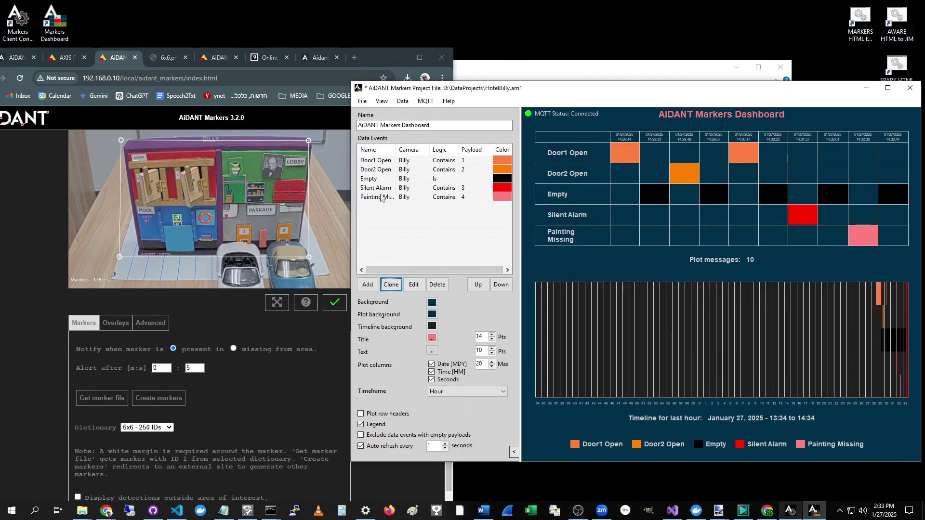
pyautogui.click(381, 198)
pyautogui.click(391, 286)
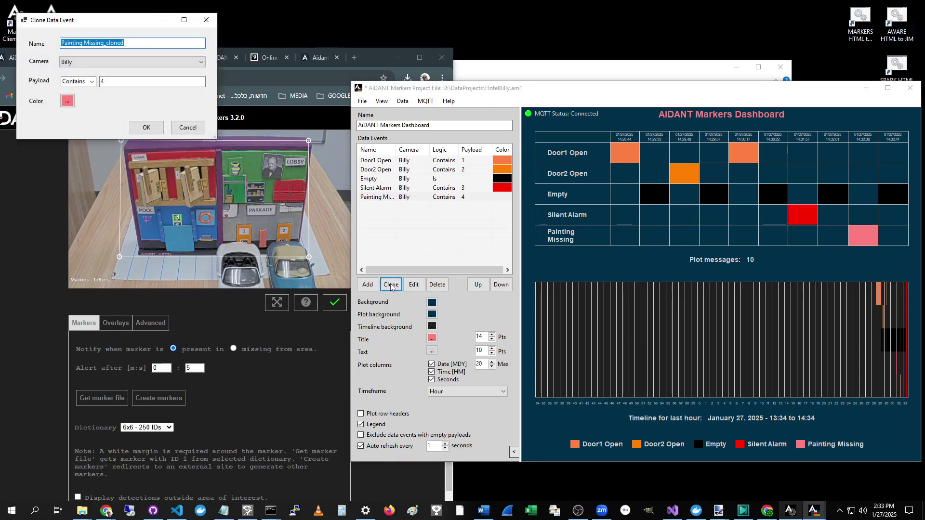
pyautogui.write('Pool')
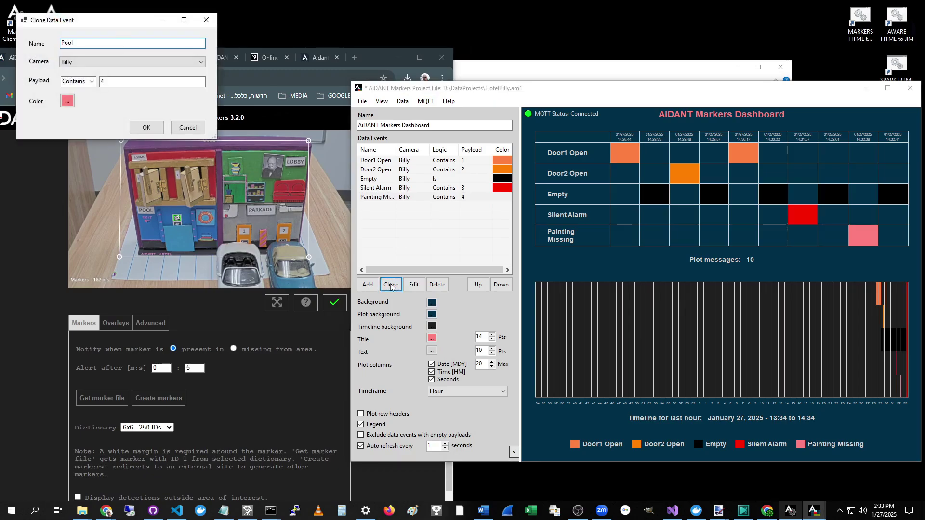
pyautogui.write(' level LOW')
# Step: Set the new event's payload to 8 and its colour to cyan, then save it
pyautogui.click(123, 83)
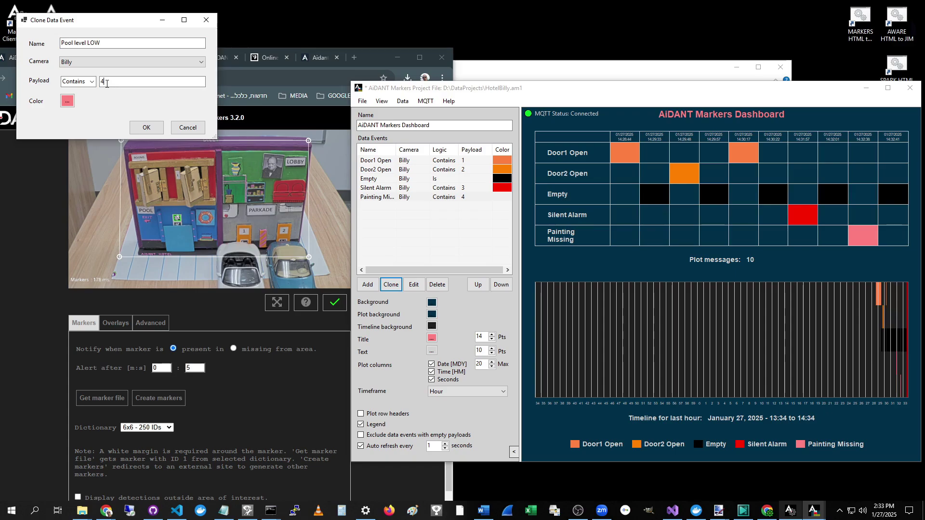
pyautogui.write('8')
pyautogui.click(68, 100)
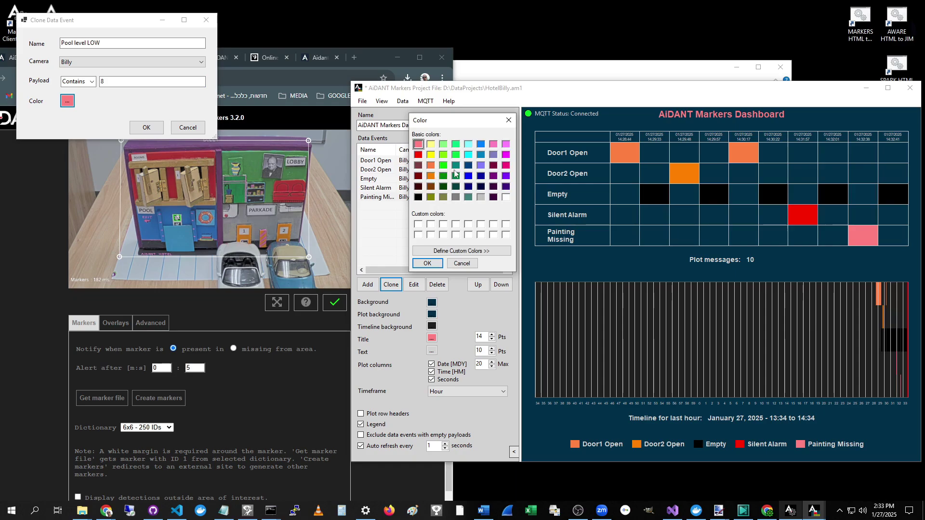
pyautogui.click(468, 154)
pyautogui.click(427, 263)
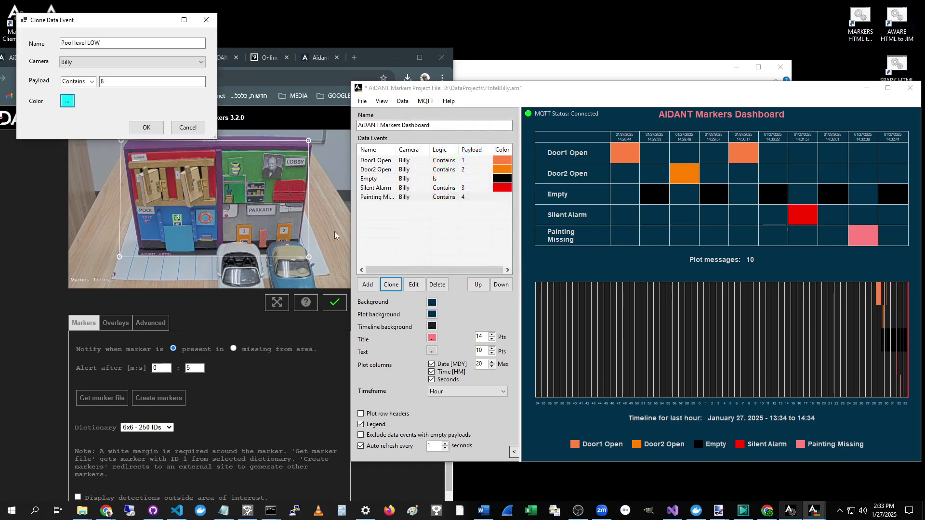
pyautogui.click(158, 131)
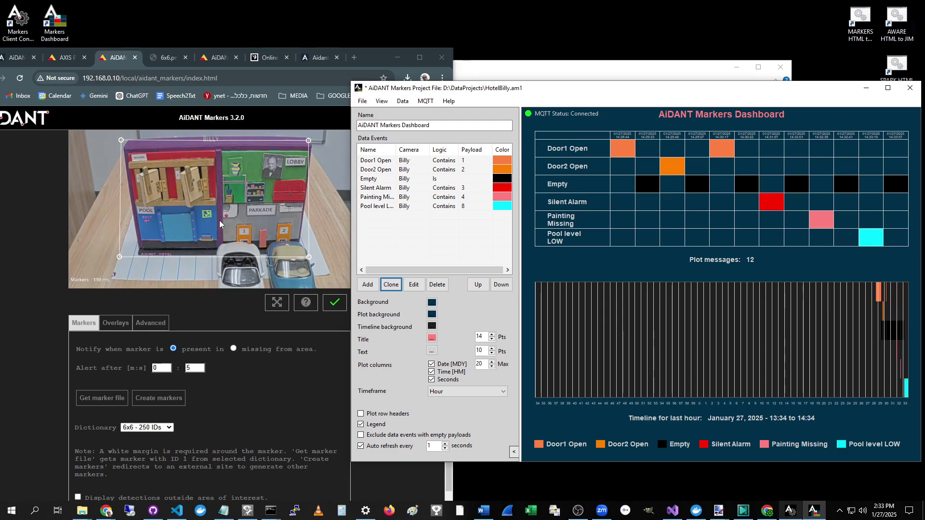
pyautogui.click(362, 71)
# Step: Clone the Pool level LOW event and name the copy 'Livfe preserver deployed'
pyautogui.moveTo(453, 129); pyautogui.dragTo(349, 138)
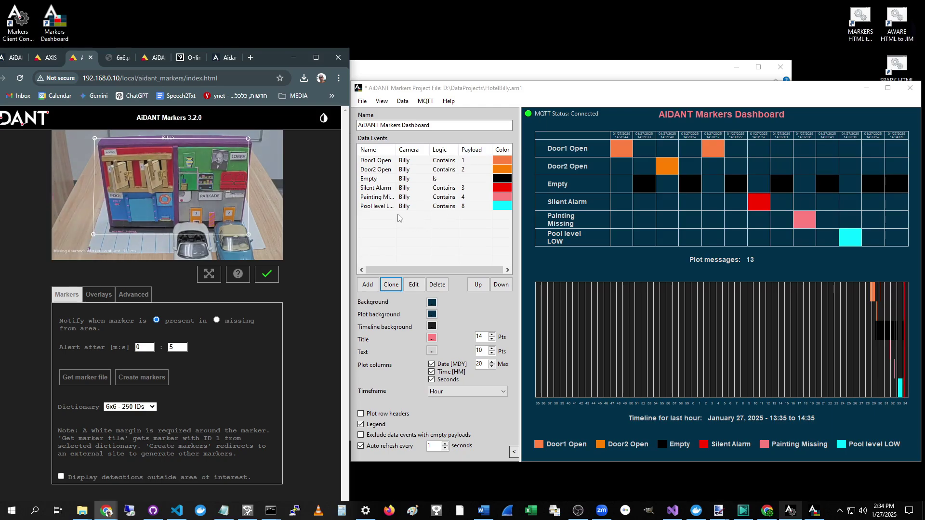
pyautogui.click(391, 285)
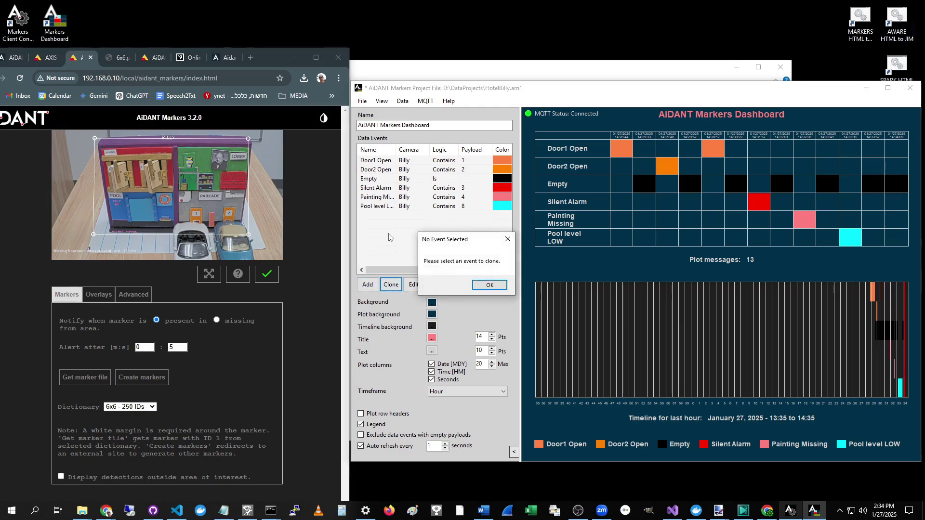
pyautogui.click(487, 285)
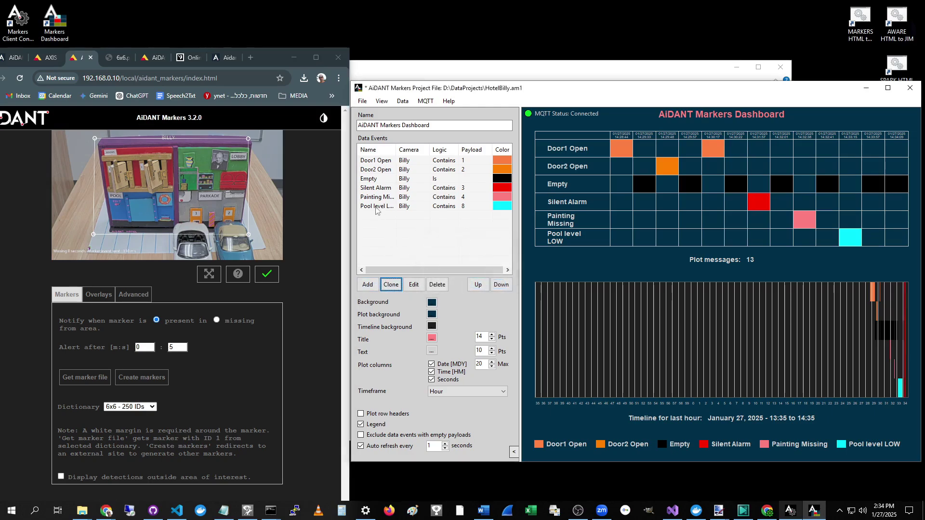
pyautogui.click(377, 206)
pyautogui.click(391, 285)
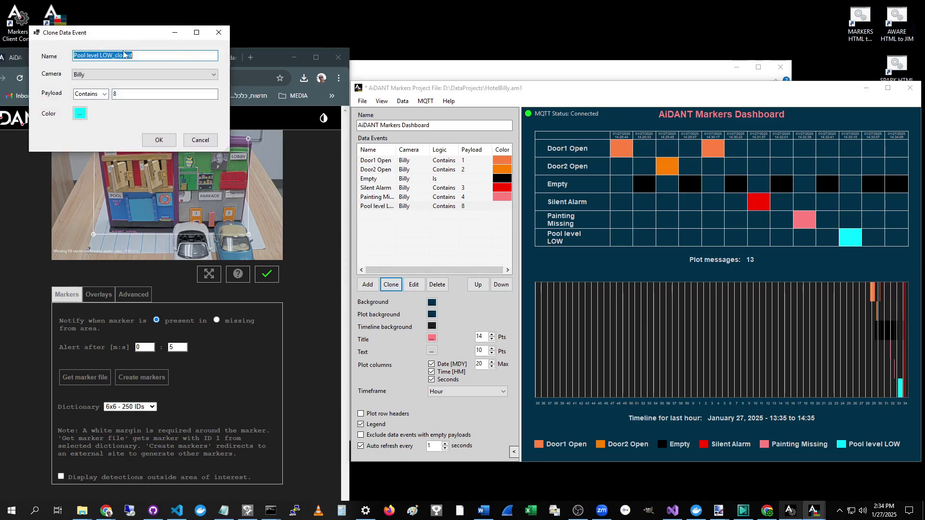
pyautogui.write('Liv')
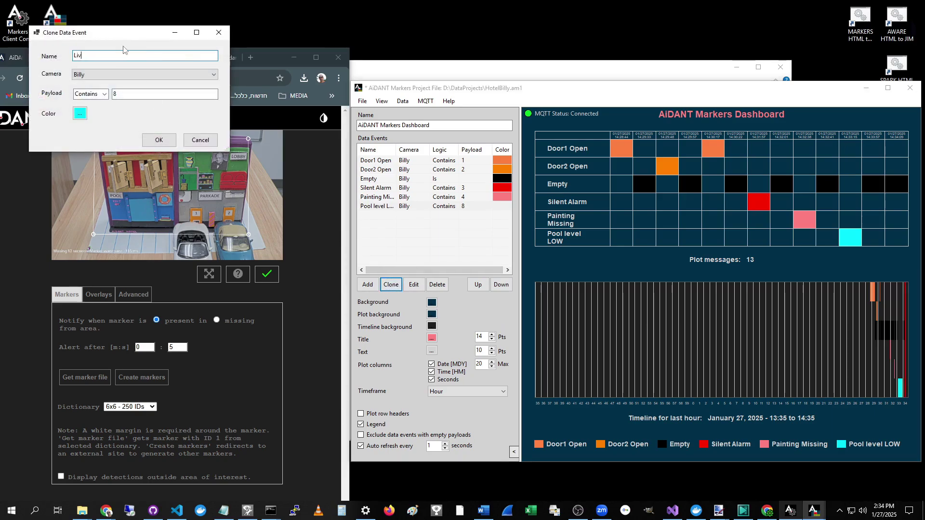
pyautogui.write('fe pre')
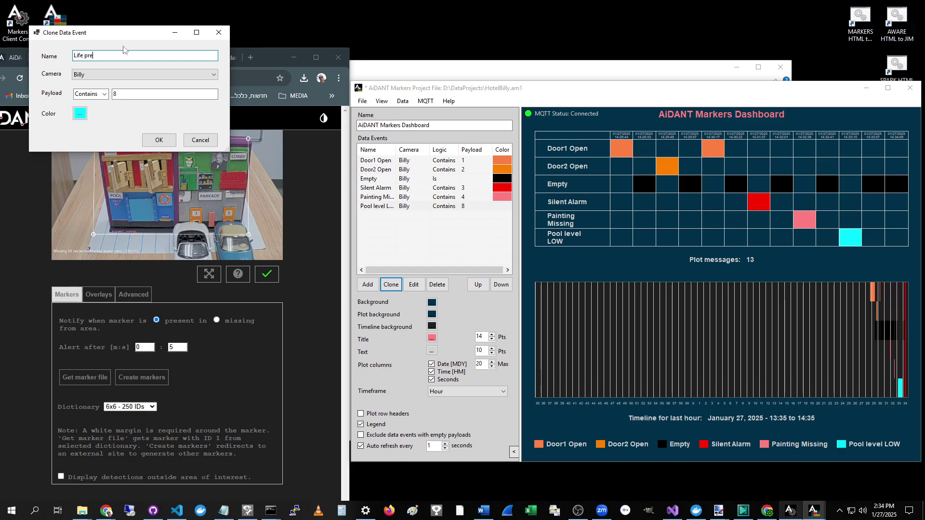
pyautogui.write('server deployed')
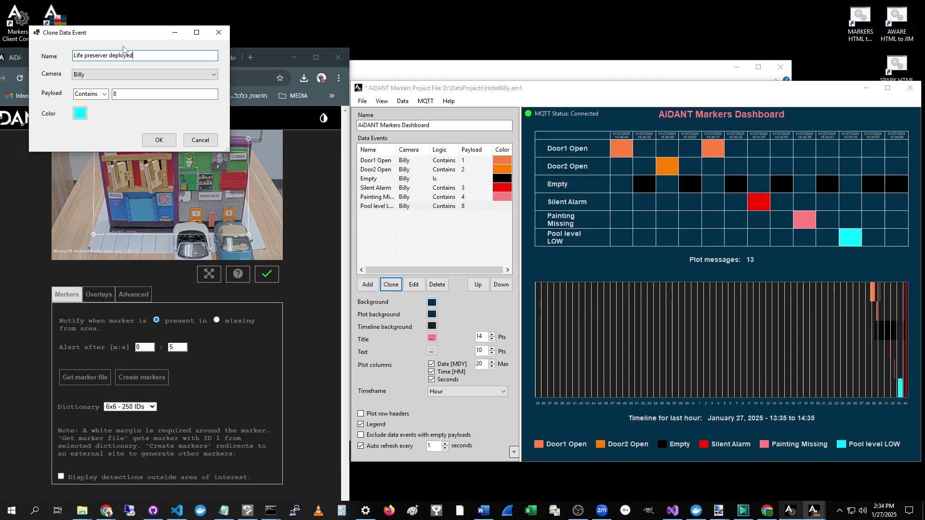
# Step: Give the Life preserver event payload 5 and a dark blue colour, then save it
pyautogui.click(122, 92)
pyautogui.write('5')
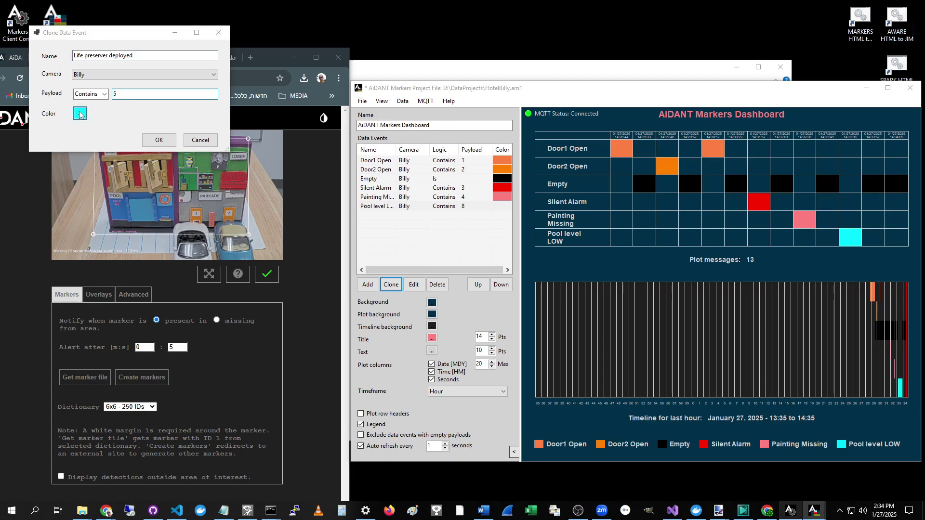
pyautogui.click(87, 115)
pyautogui.click(468, 176)
pyautogui.click(427, 263)
pyautogui.click(166, 142)
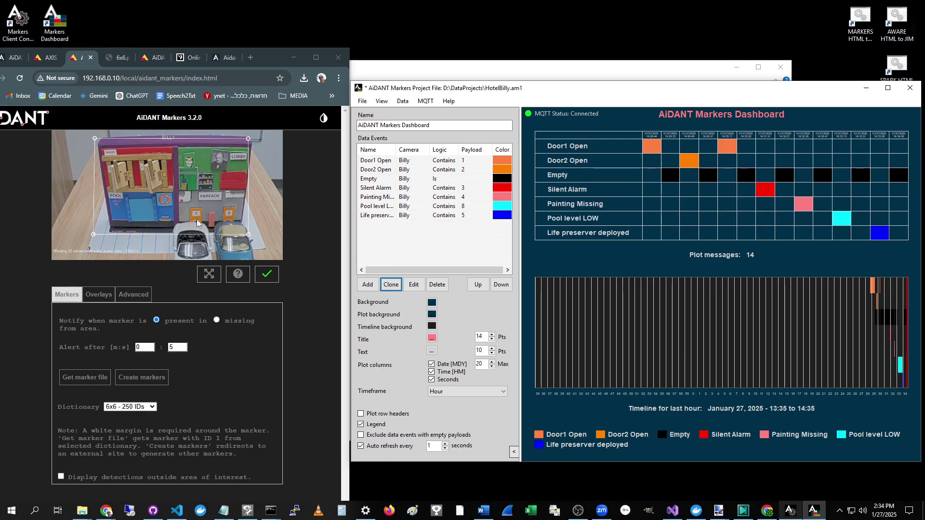
pyautogui.click(383, 227)
pyautogui.click(368, 284)
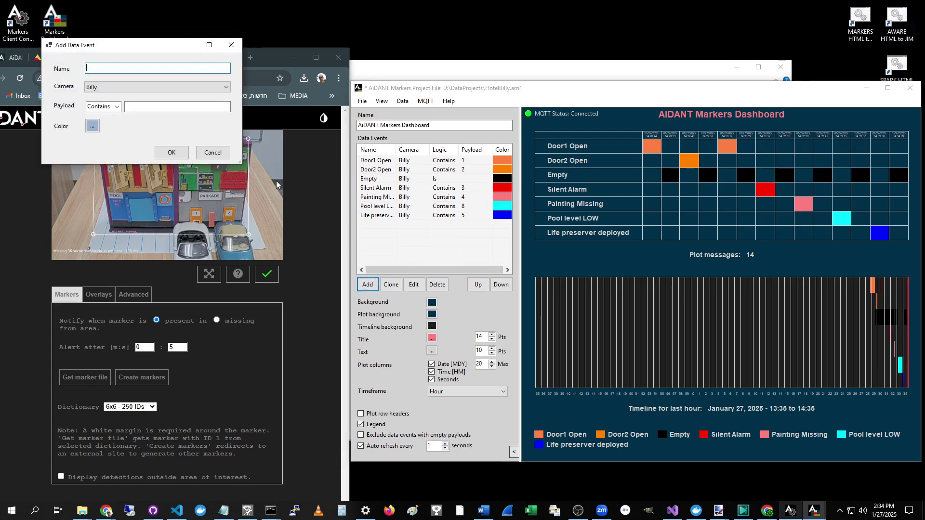
# Step: Name the new data event 'Park 1 available', correcting the typos
pyautogui.write('Aprk 1')
pyautogui.press('BackSpace')
pyautogui.press('BackSpace')
pyautogui.press('BackSpace')
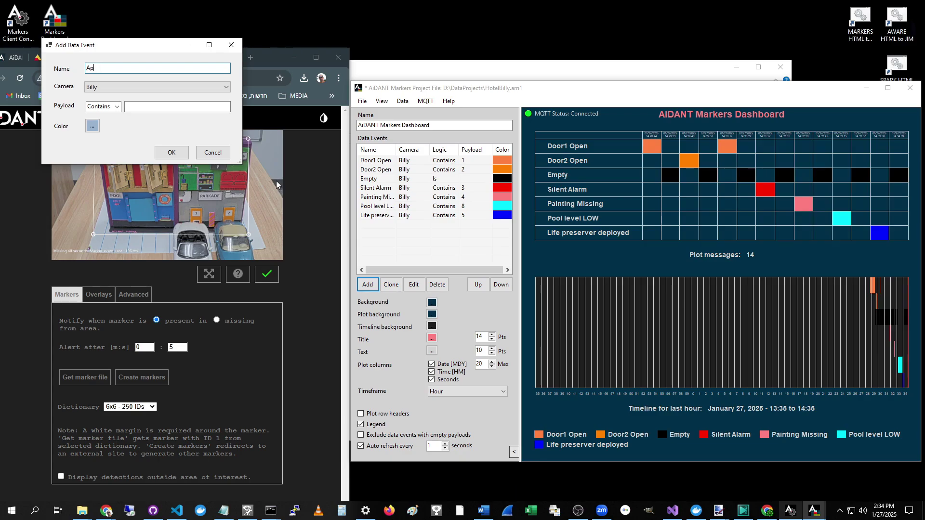
pyautogui.write('1 availablee')
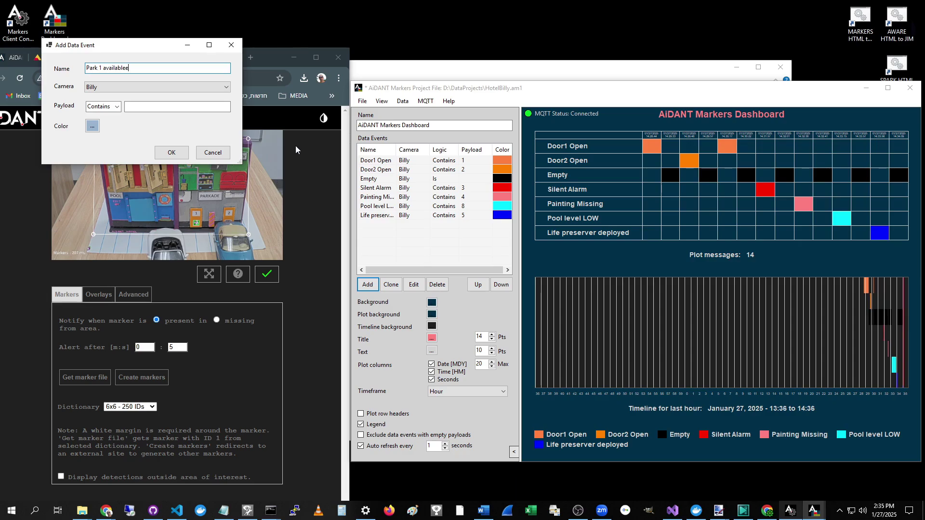
pyautogui.moveTo(350, 215); pyautogui.dragTo(642, 216)
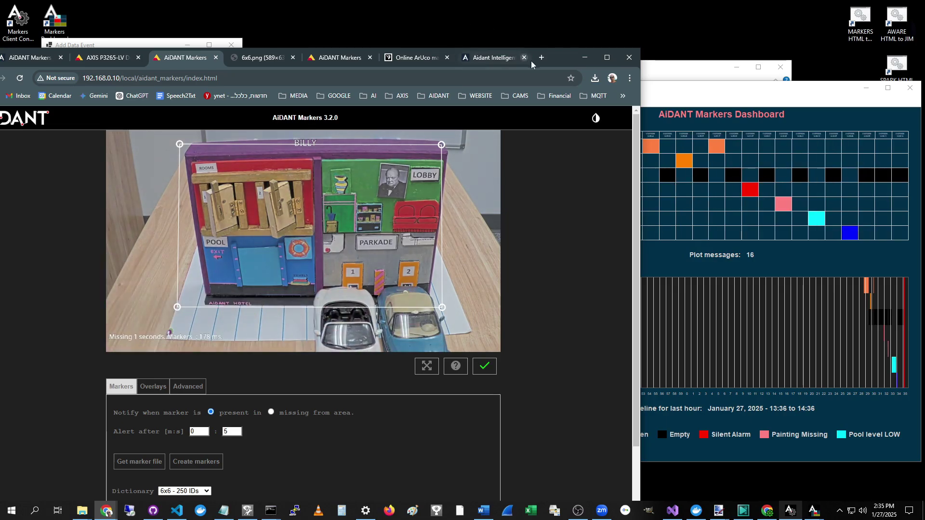
pyautogui.moveTo(555, 62); pyautogui.dragTo(526, 142)
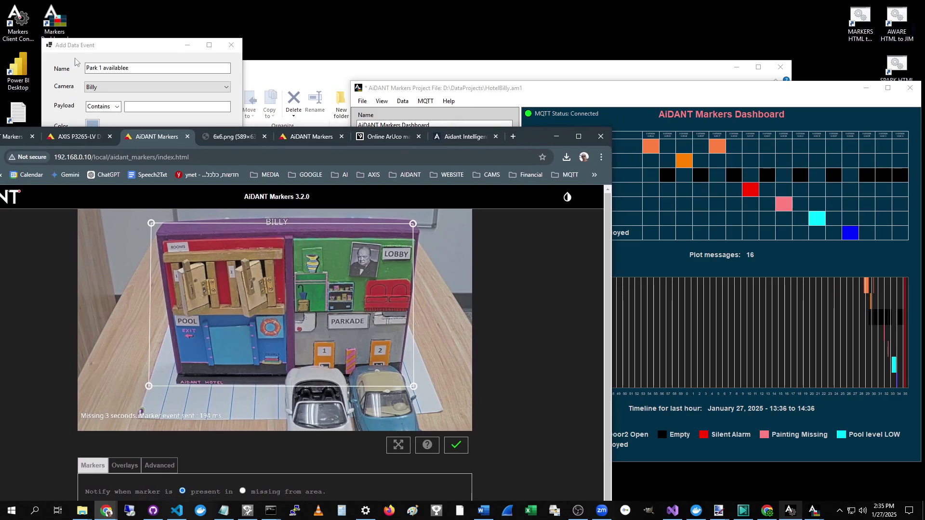
pyautogui.click(128, 71)
pyautogui.press('BackSpace')
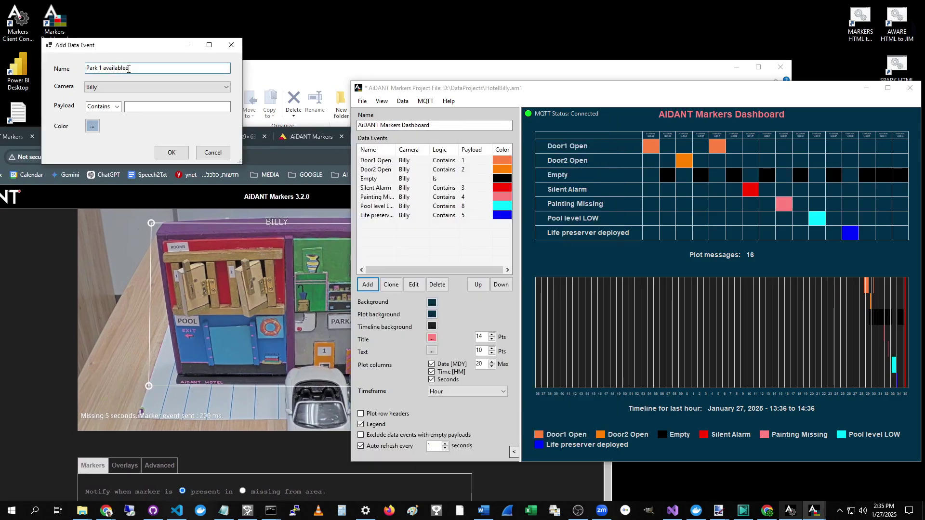
# Step: Enter payload 9, colour the event lavender, and save Park 1 available
pyautogui.click(133, 106)
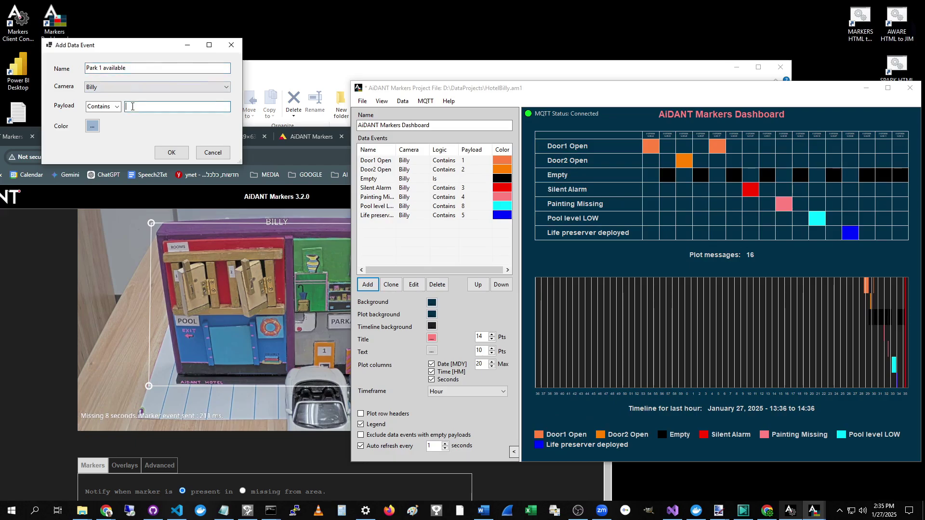
pyautogui.click(92, 126)
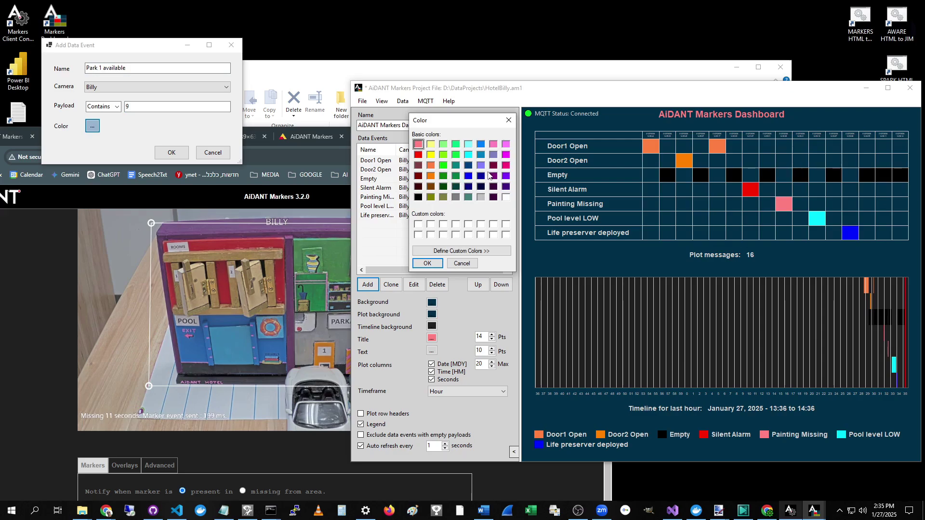
pyautogui.click(494, 154)
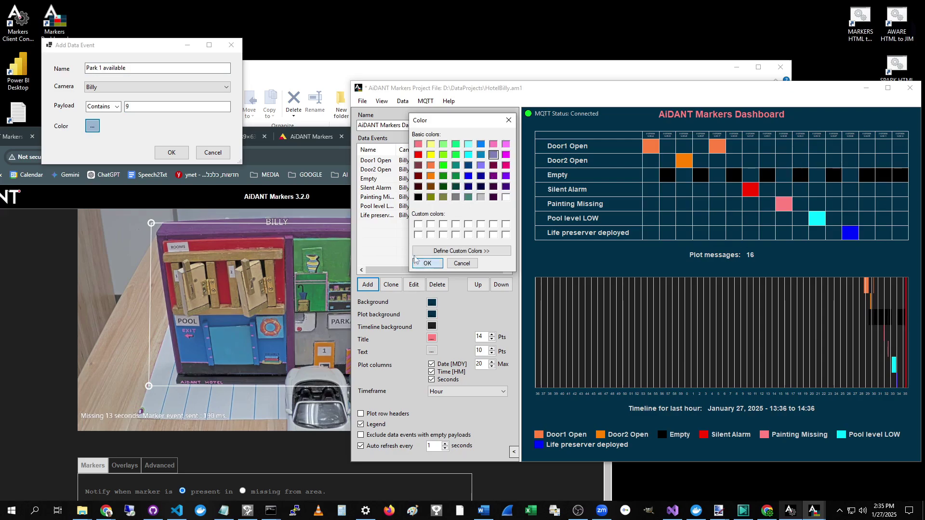
pyautogui.click(427, 263)
pyautogui.click(172, 153)
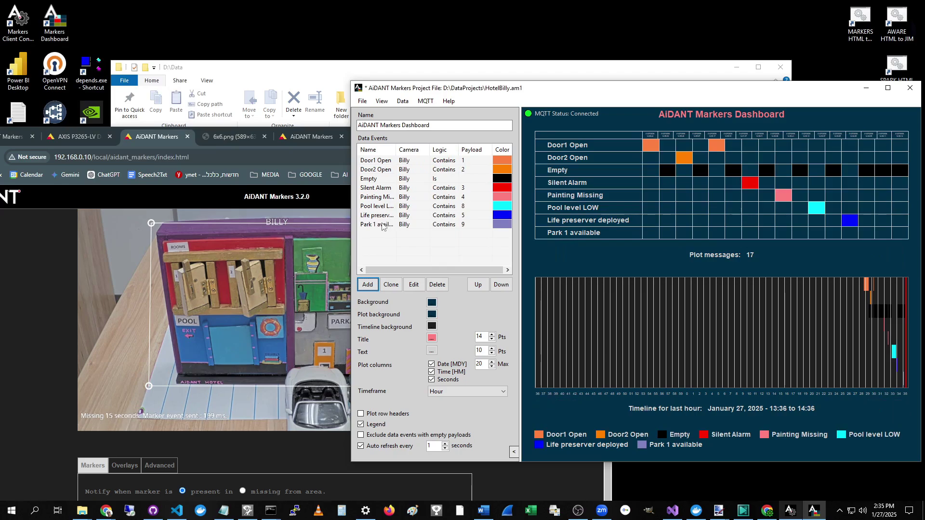
pyautogui.click(380, 224)
# Step: Clone Park 1 available as 'Park 2 available' with payload 10 and save it
pyautogui.click(391, 285)
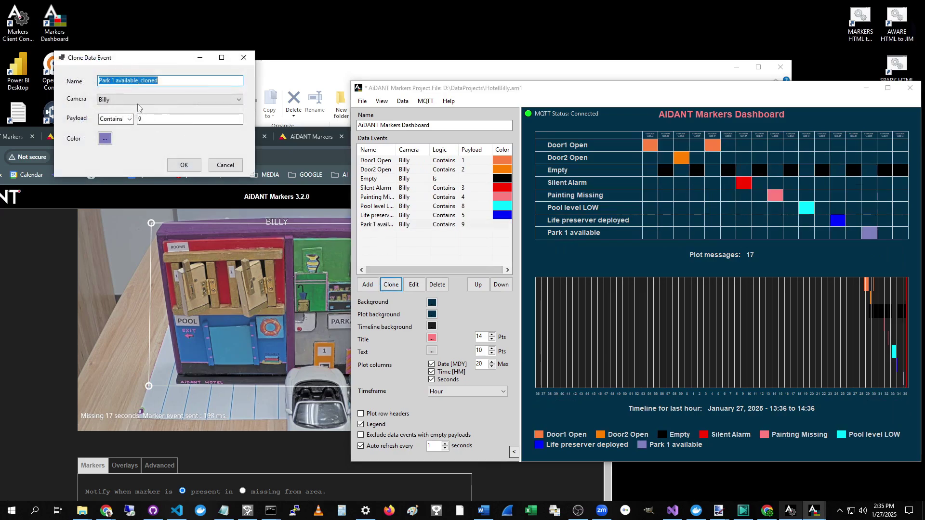
pyautogui.click(114, 81)
pyautogui.press('BackSpace')
pyautogui.write('2')
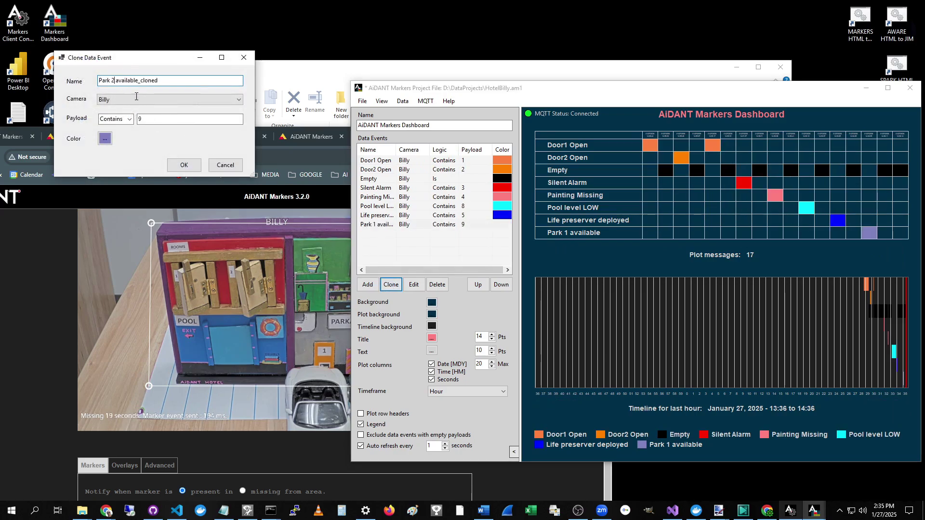
pyautogui.press('BackSpace')
pyautogui.press('BackSpace')
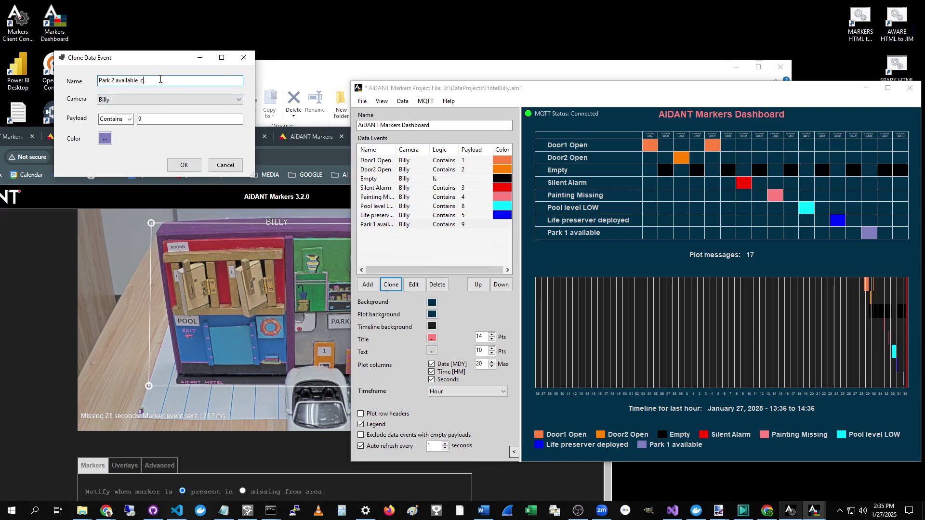
pyautogui.click(152, 119)
pyautogui.press('BackSpace')
pyautogui.write('10')
pyautogui.click(184, 165)
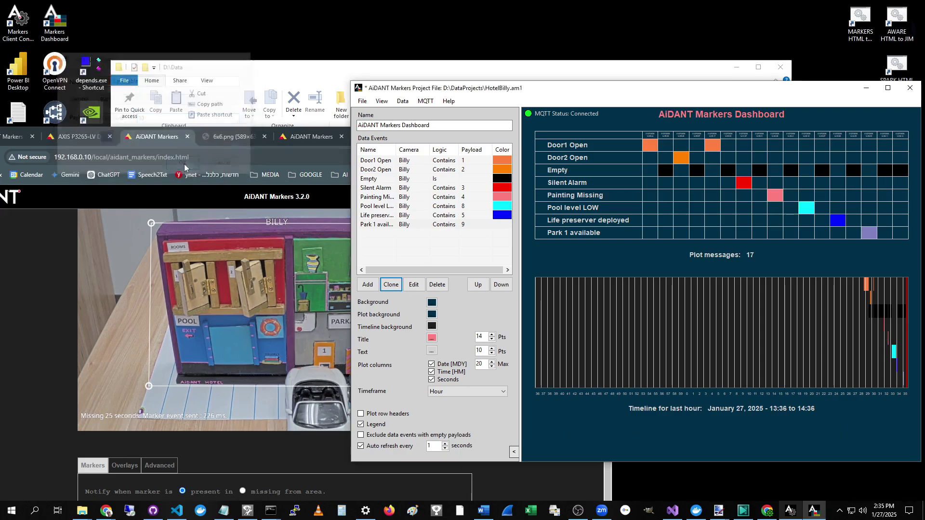
# Step: Rearrange the browser and project windows so both are visible
pyautogui.moveTo(622, 94); pyautogui.dragTo(585, 87)
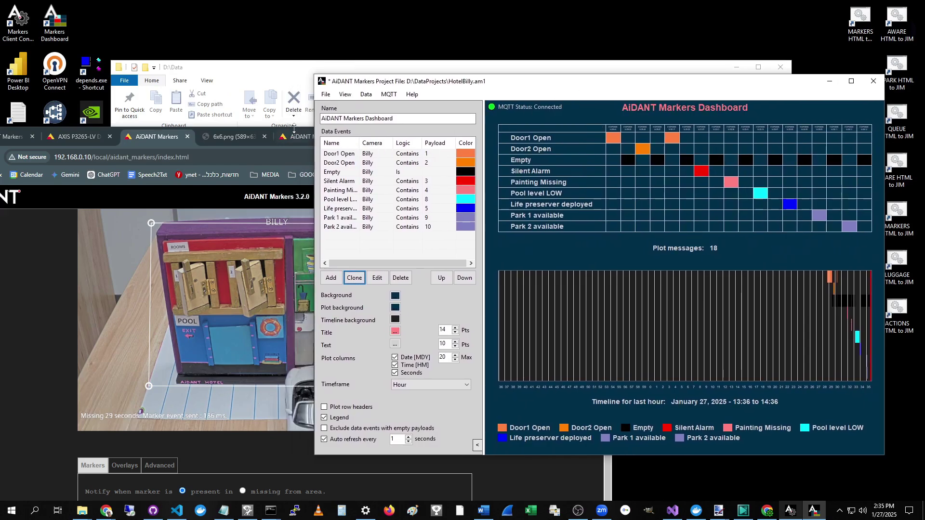
pyautogui.click(294, 129)
pyautogui.moveTo(294, 129); pyautogui.dragTo(209, 9)
pyautogui.moveTo(701, 91); pyautogui.dragTo(745, 66)
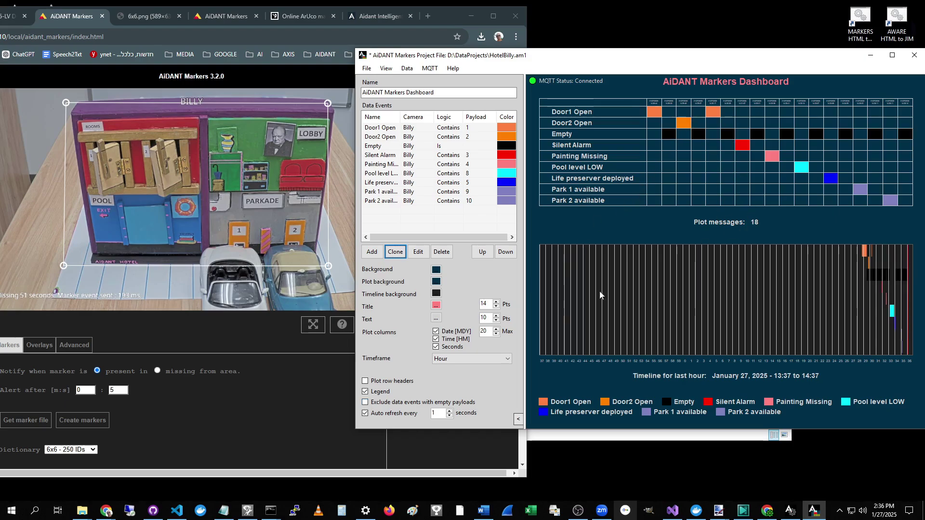
# Step: Exclude empty-payload data events and collapse the settings panel to enlarge the plot
pyautogui.click(367, 402)
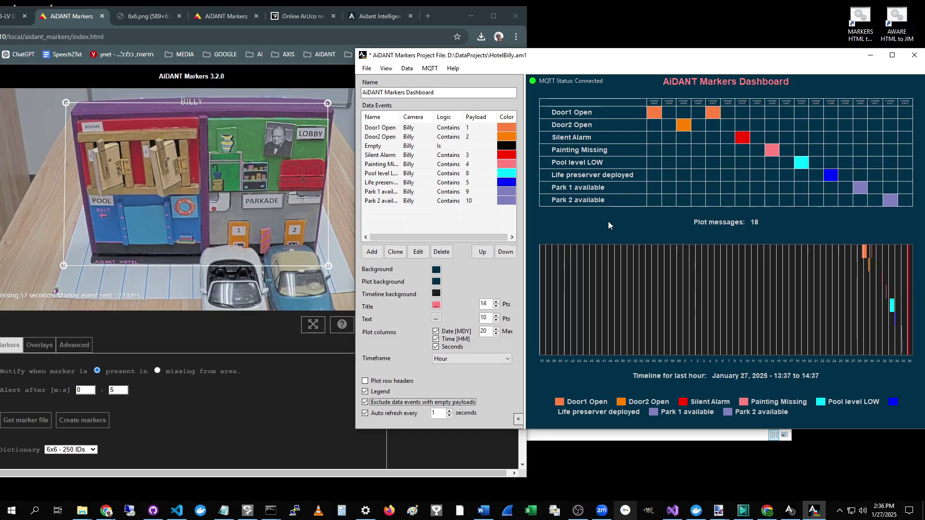
pyautogui.click(454, 21)
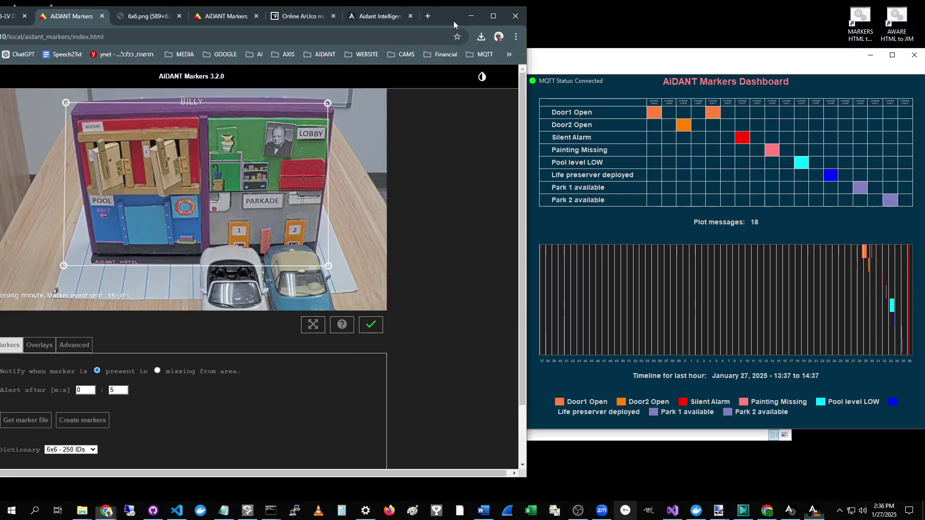
pyautogui.click(670, 72)
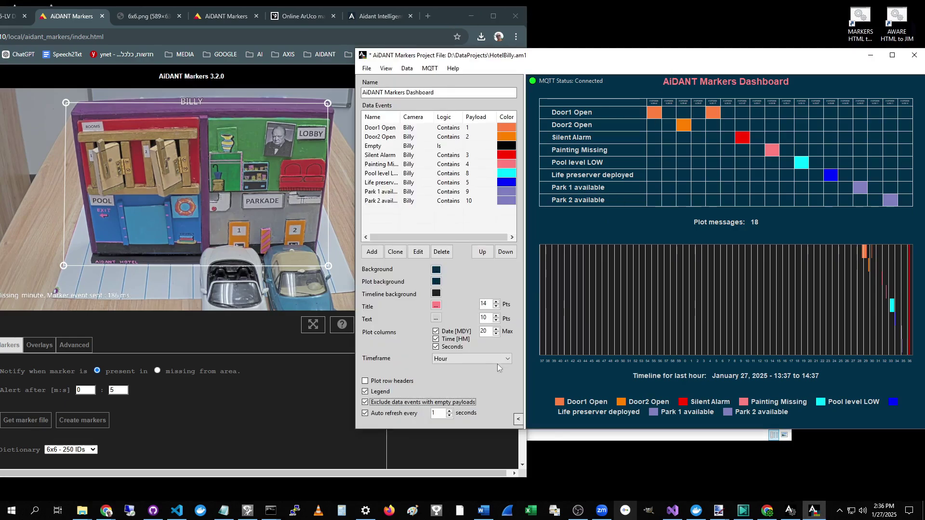
pyautogui.click(518, 422)
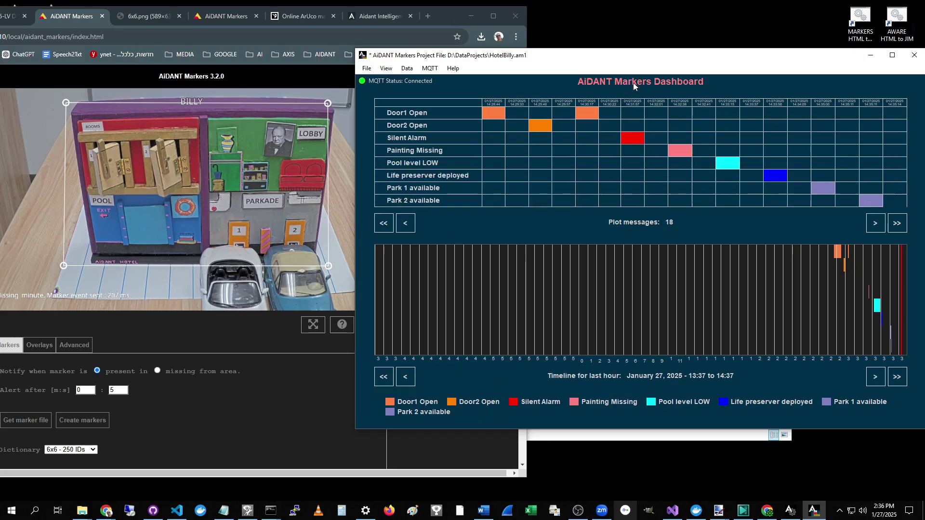
pyautogui.moveTo(656, 60); pyautogui.dragTo(649, 126)
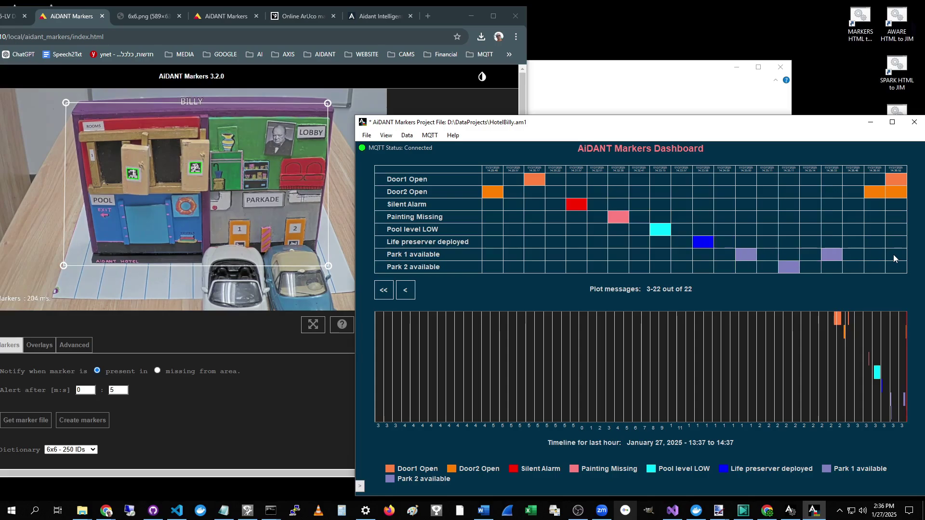
pyautogui.moveTo(355, 339); pyautogui.dragTo(356, 374)
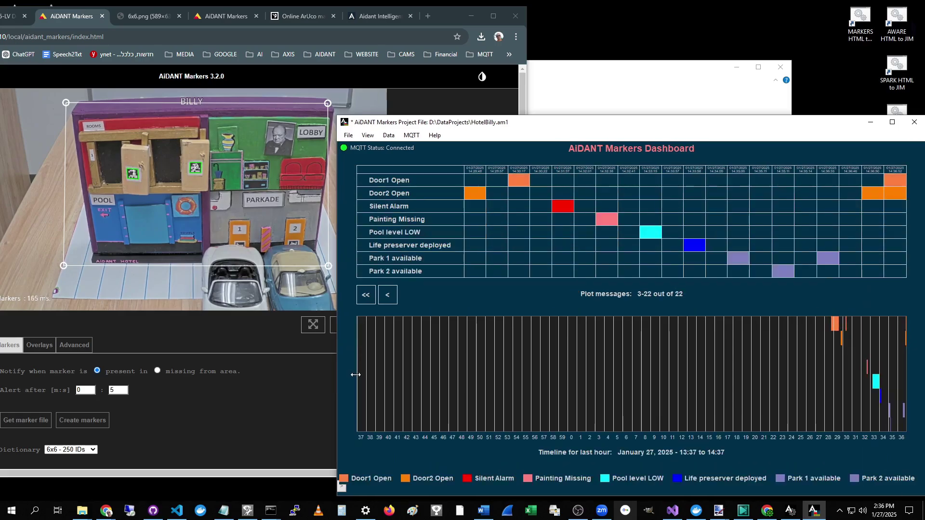
pyautogui.moveTo(745, 123); pyautogui.dragTo(723, 112)
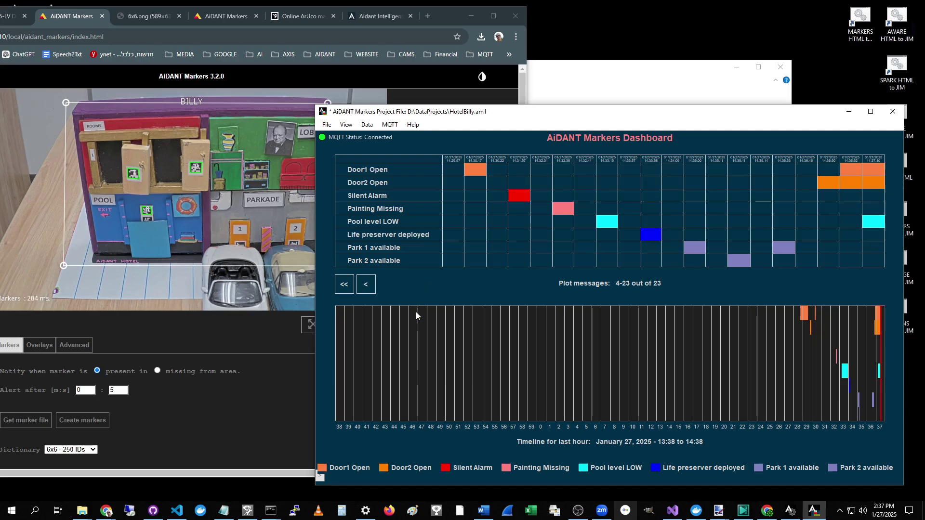
pyautogui.click(413, 125)
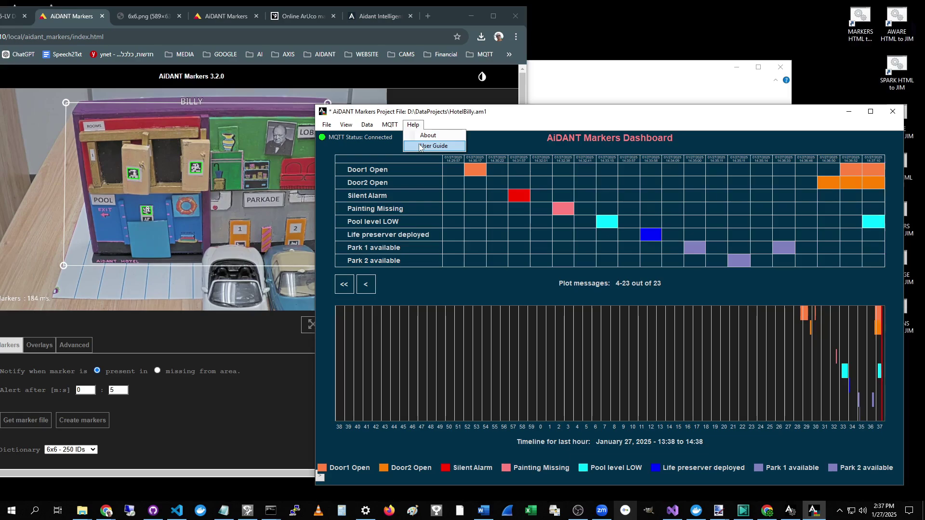
pyautogui.click(521, 111)
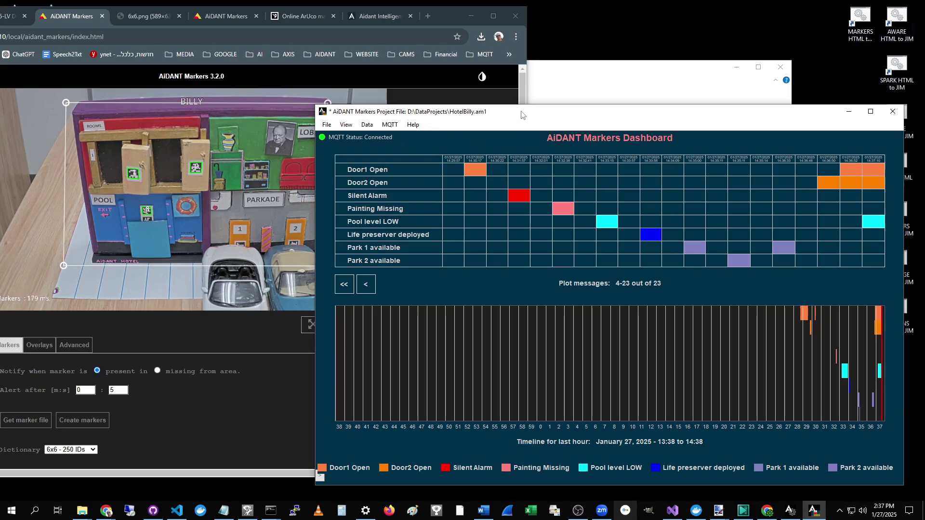
pyautogui.moveTo(555, 118)
pyautogui.mouseDown()
pyautogui.moveTo(554, 92)
pyautogui.moveTo(553, 103)
pyautogui.mouseUp()
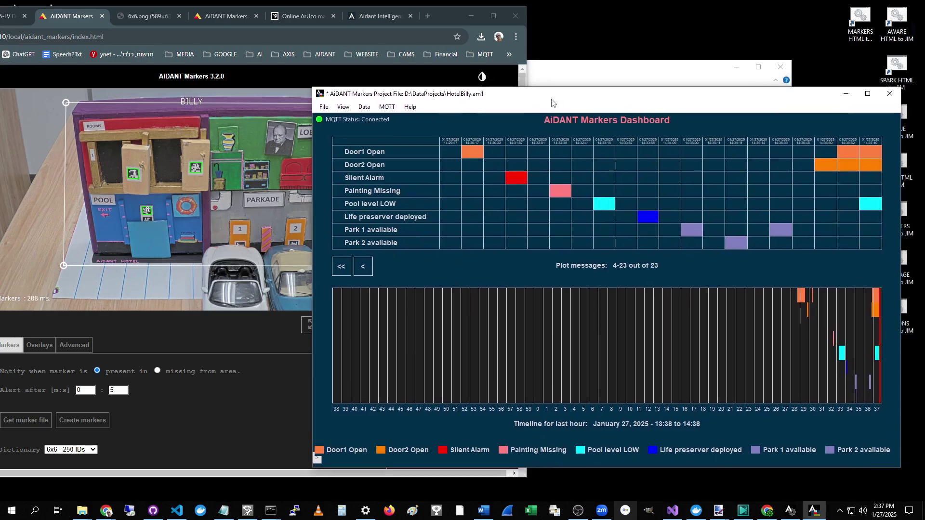
pyautogui.moveTo(552, 102); pyautogui.dragTo(571, 108)
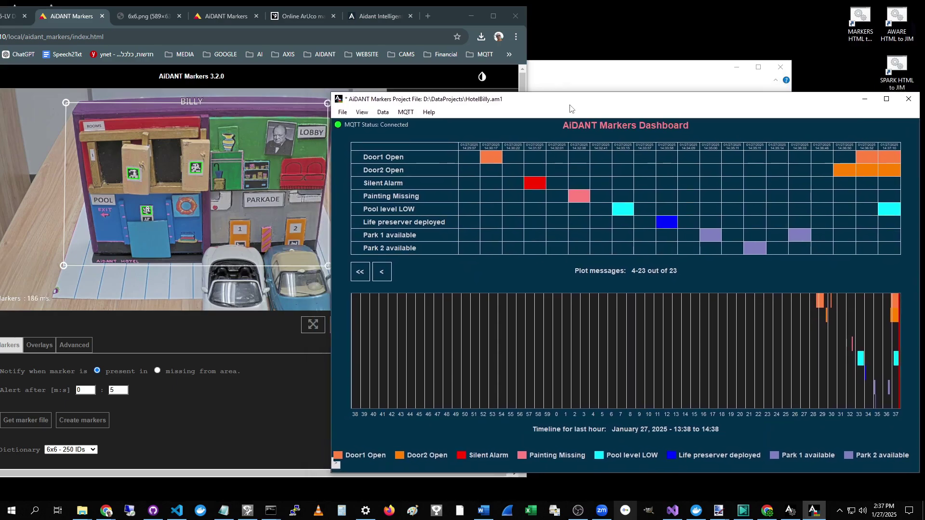